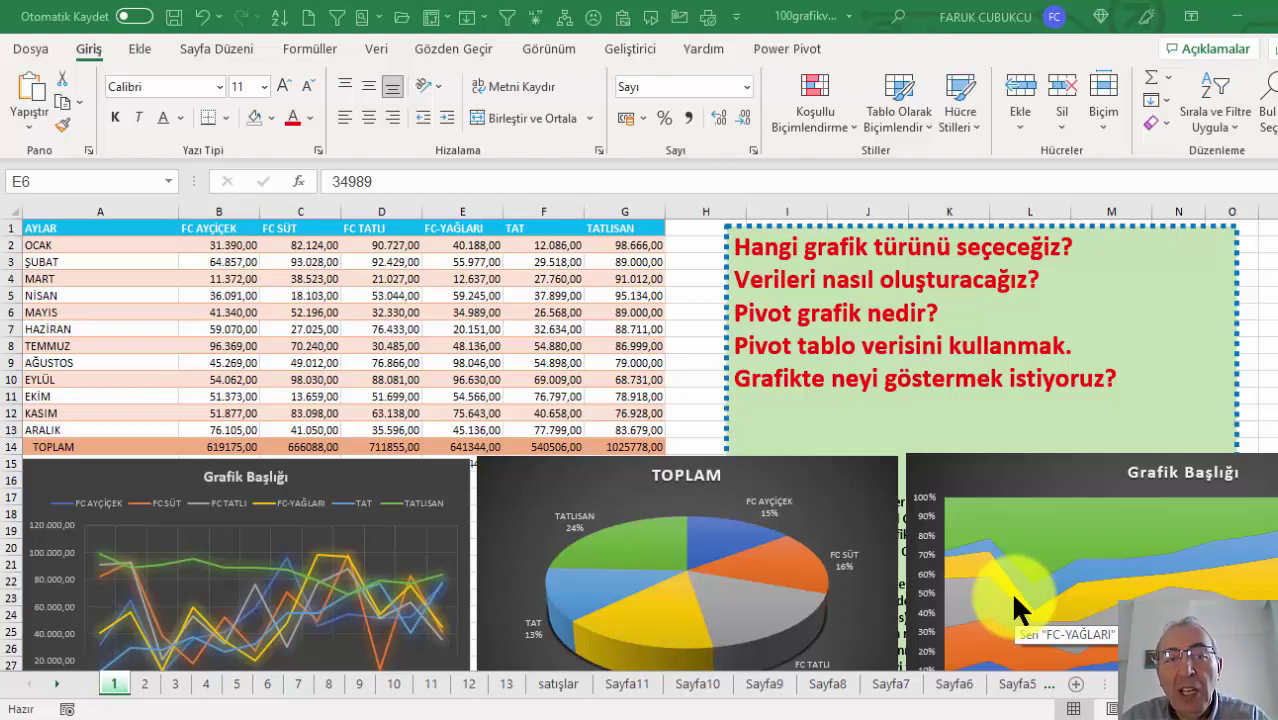
Select cell C7 and scroll through sheet 1 to review the table and charts
click(336, 328)
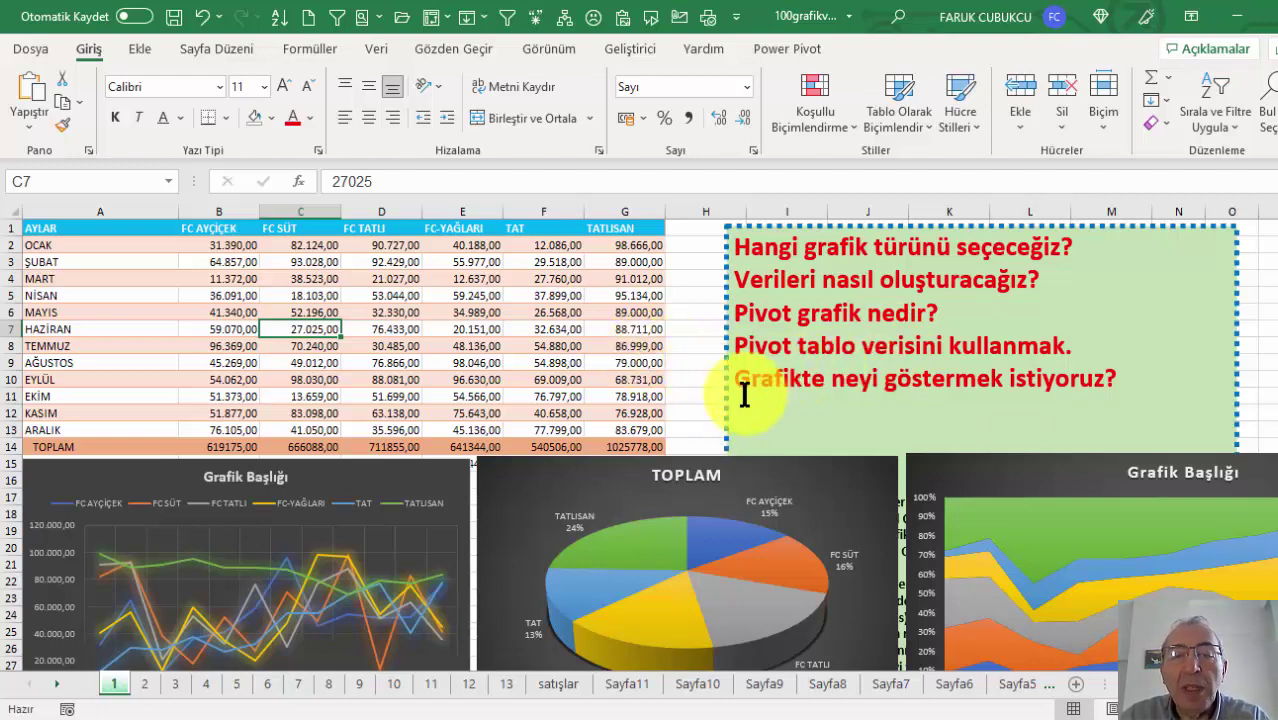
scroll(578, 323, down, 2)
scroll(578, 323, down, 2)
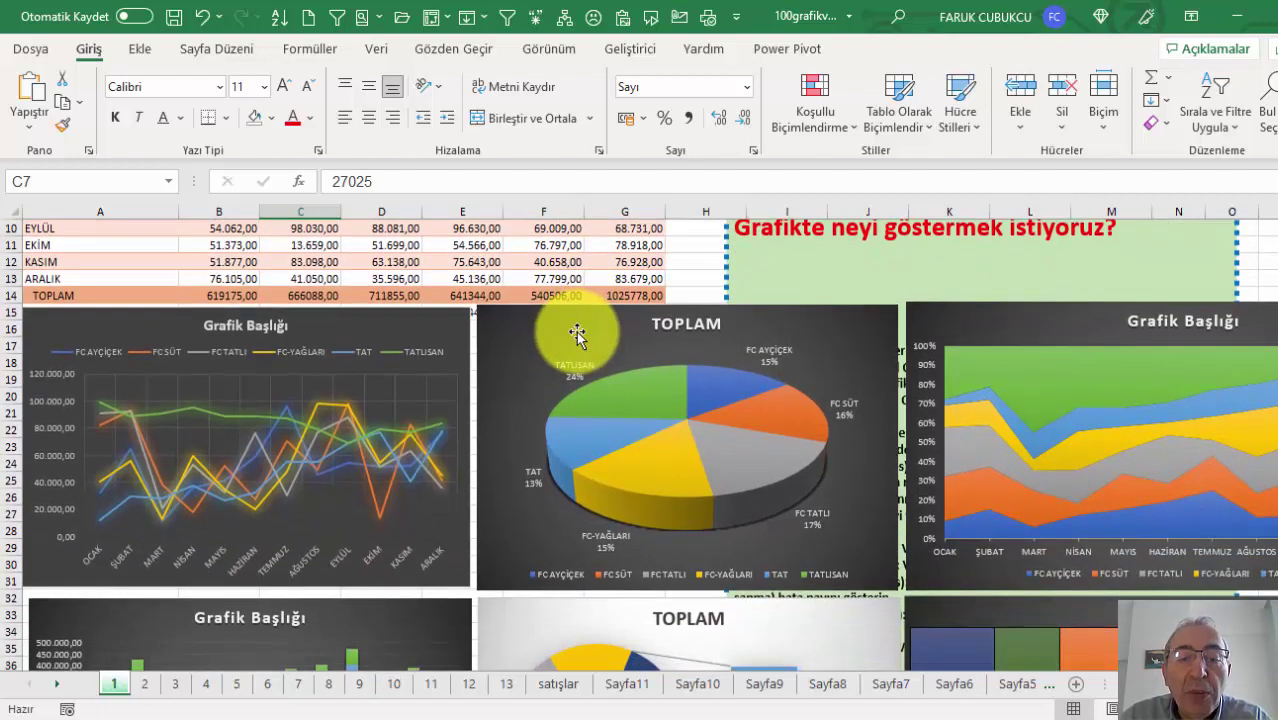
scroll(580, 325, down, 3)
scroll(582, 330, down, 3)
scroll(587, 340, down, 3)
scroll(587, 340, down, 1)
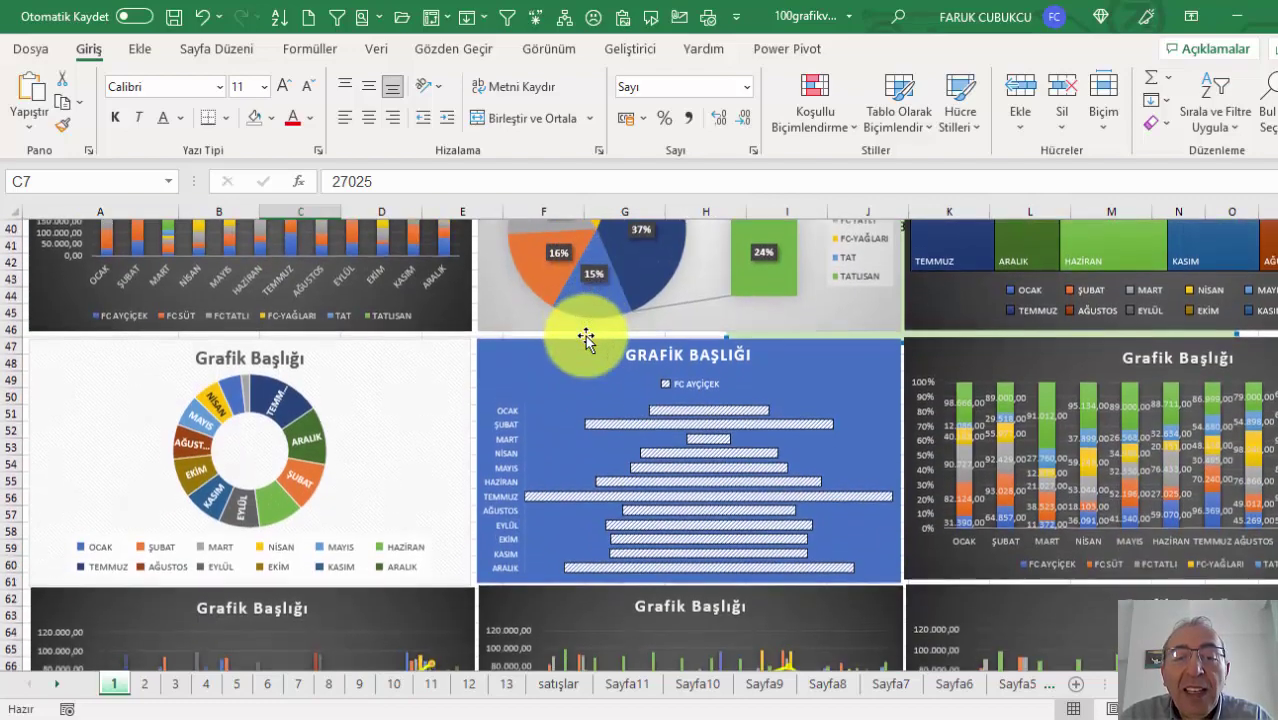
scroll(585, 337, down, 2)
scroll(585, 337, down, 1)
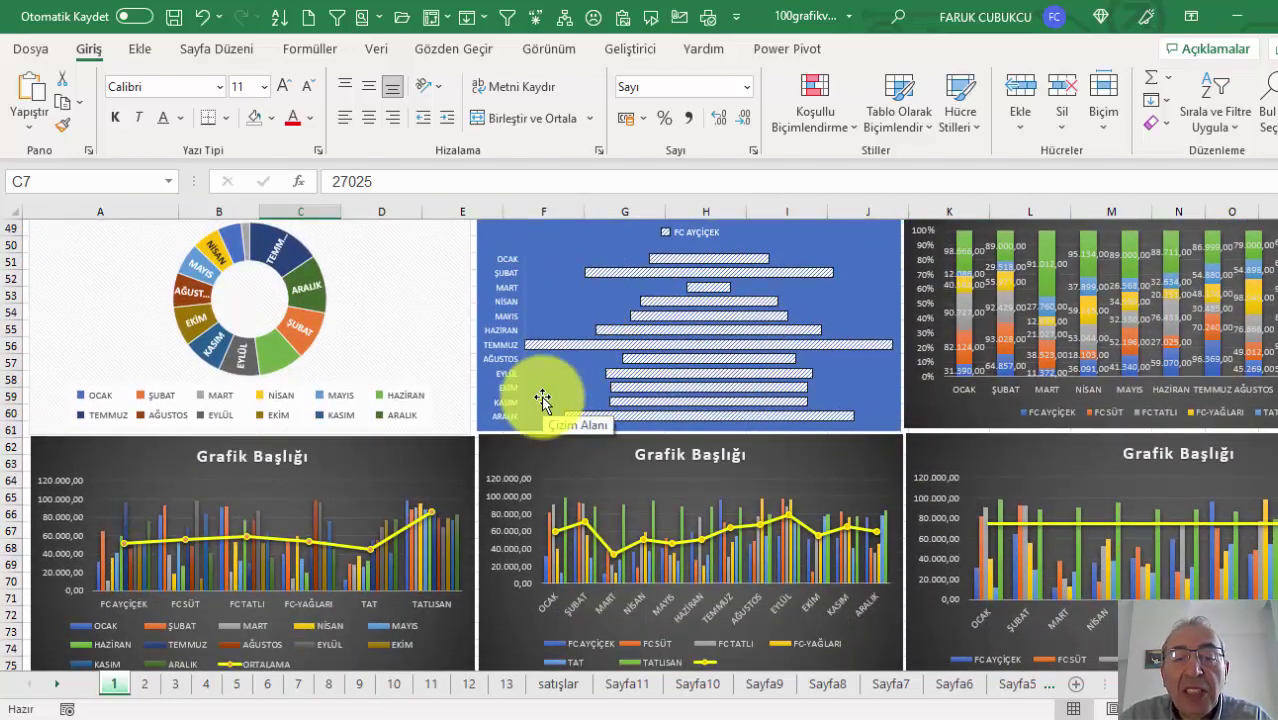
mouse_move(440, 535)
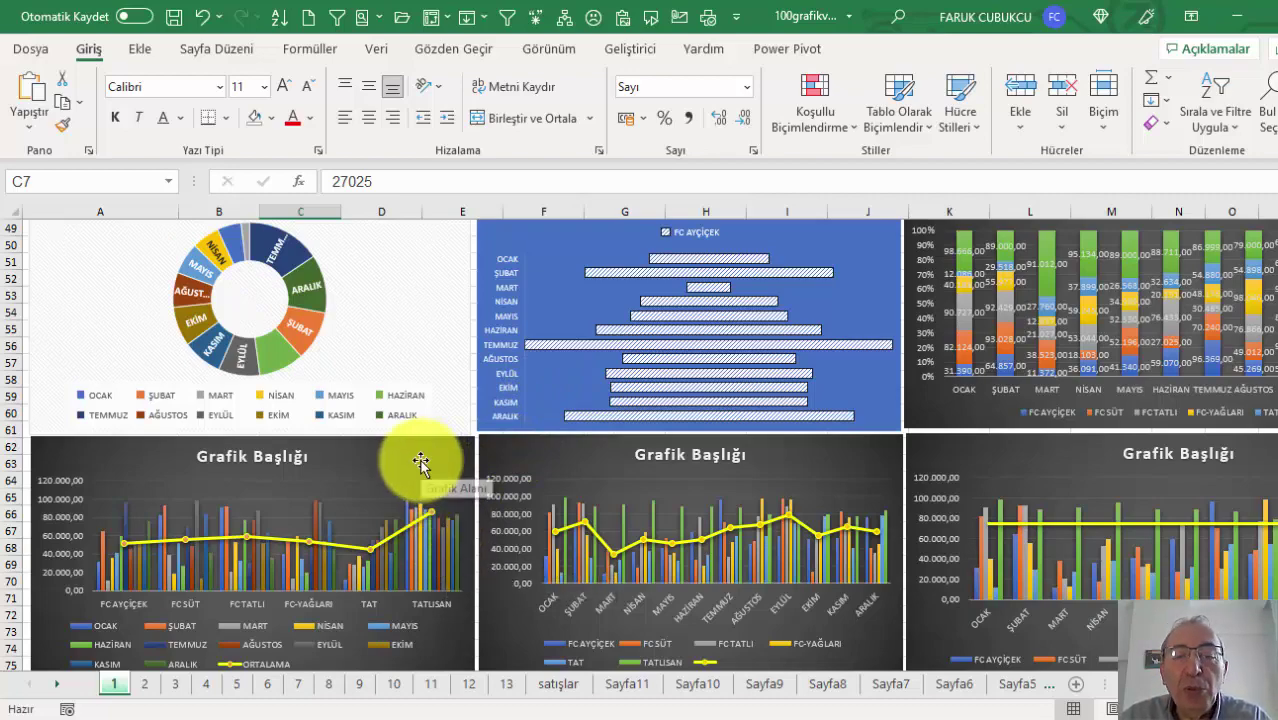
scroll(420, 462, up, 6)
scroll(420, 462, up, 6)
scroll(422, 468, up, 4)
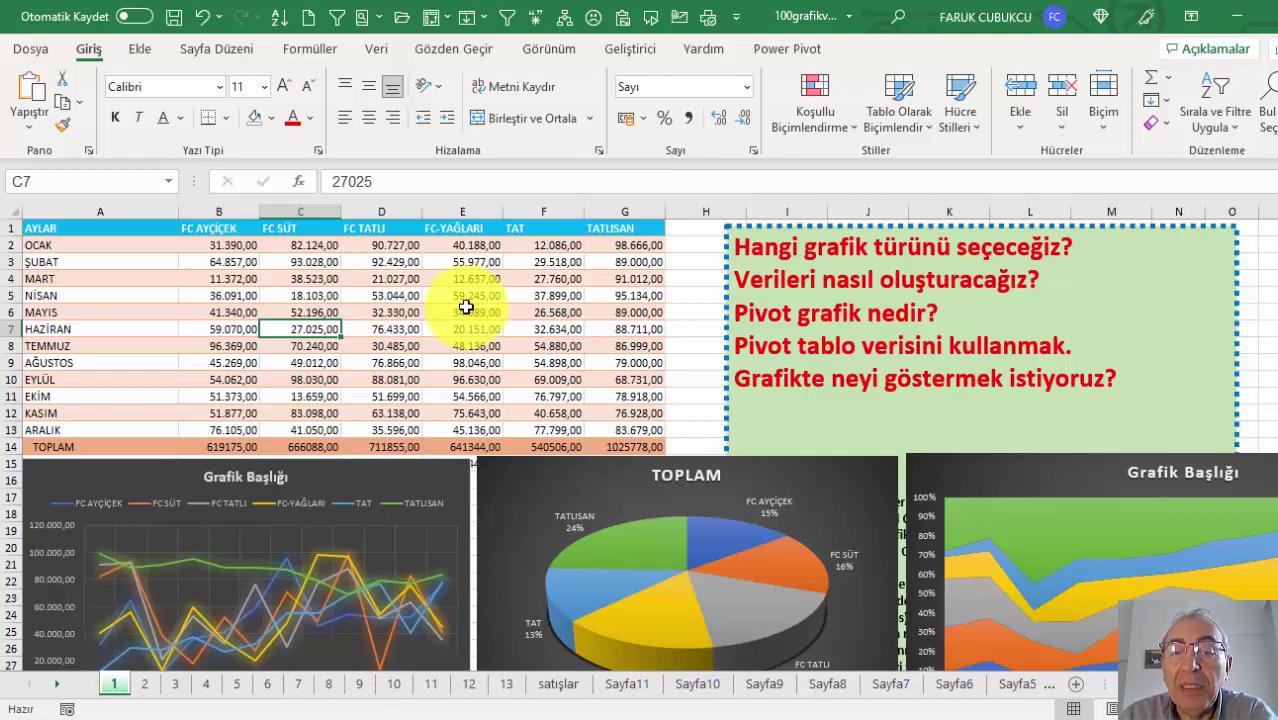
scroll(566, 306, down, 4)
scroll(566, 303, down, 1)
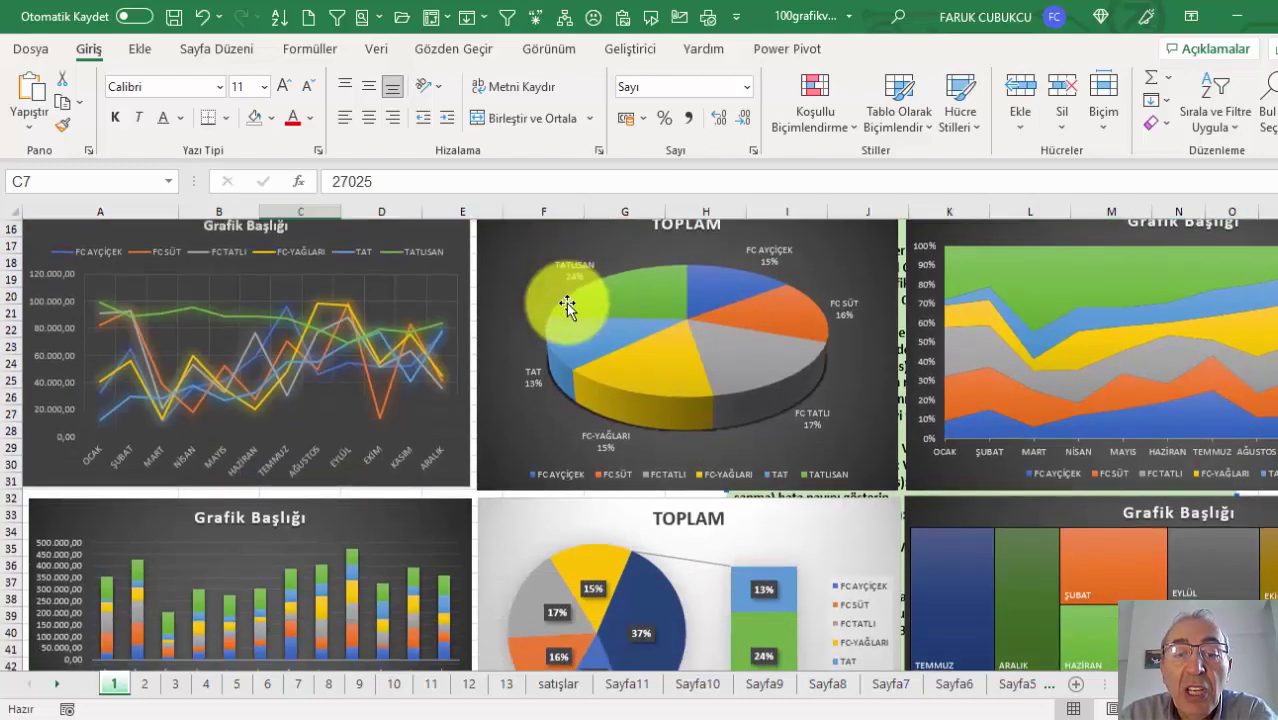
scroll(567, 302, down, 8)
scroll(572, 302, down, 3)
scroll(510, 350, down, 2)
scroll(510, 350, up, 4)
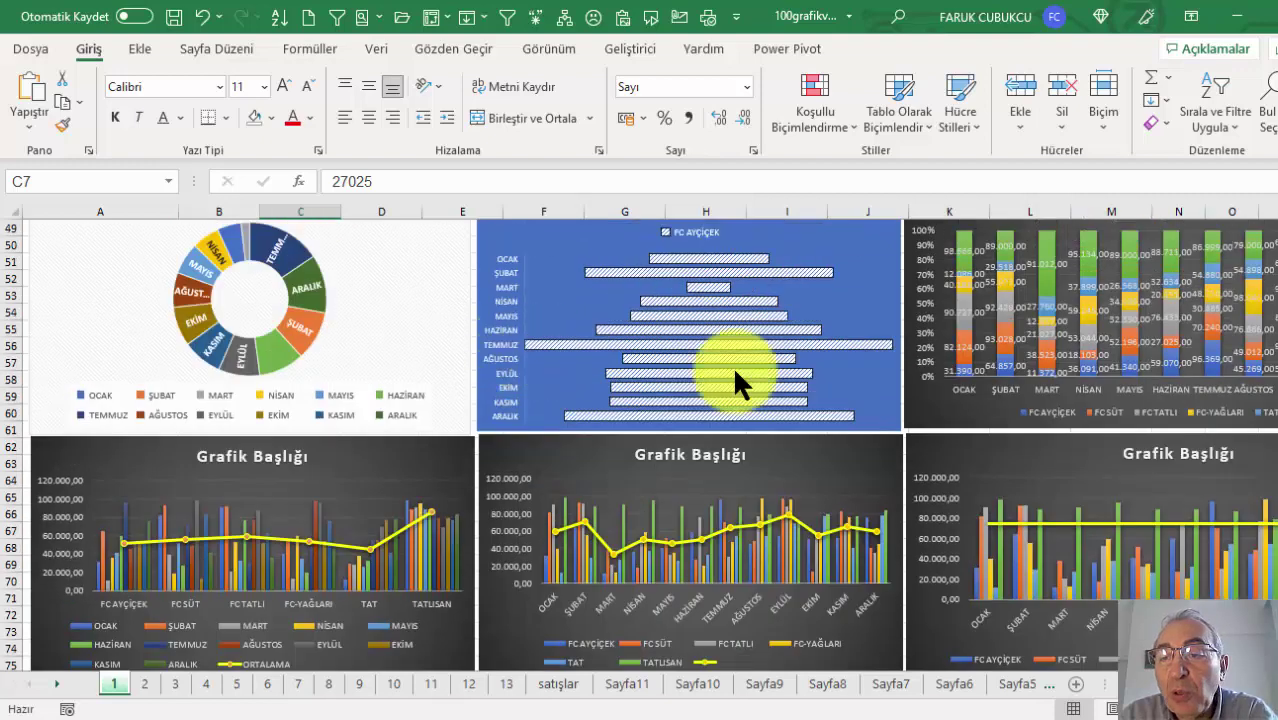
scroll(970, 400, up, 4)
scroll(960, 410, up, 6)
scroll(950, 392, up, 4)
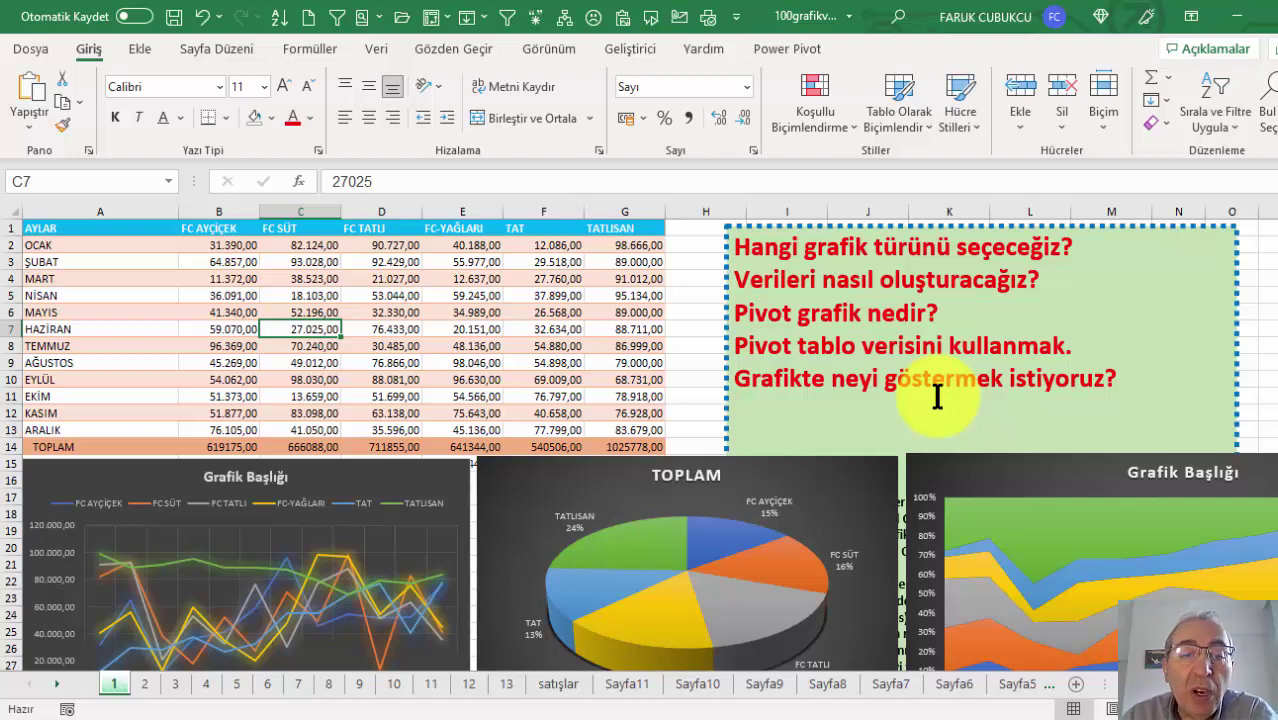
Drag the TATLISAN slice outward from the dark 3D TOPLAM pie chart
scroll(919, 411, down, 1)
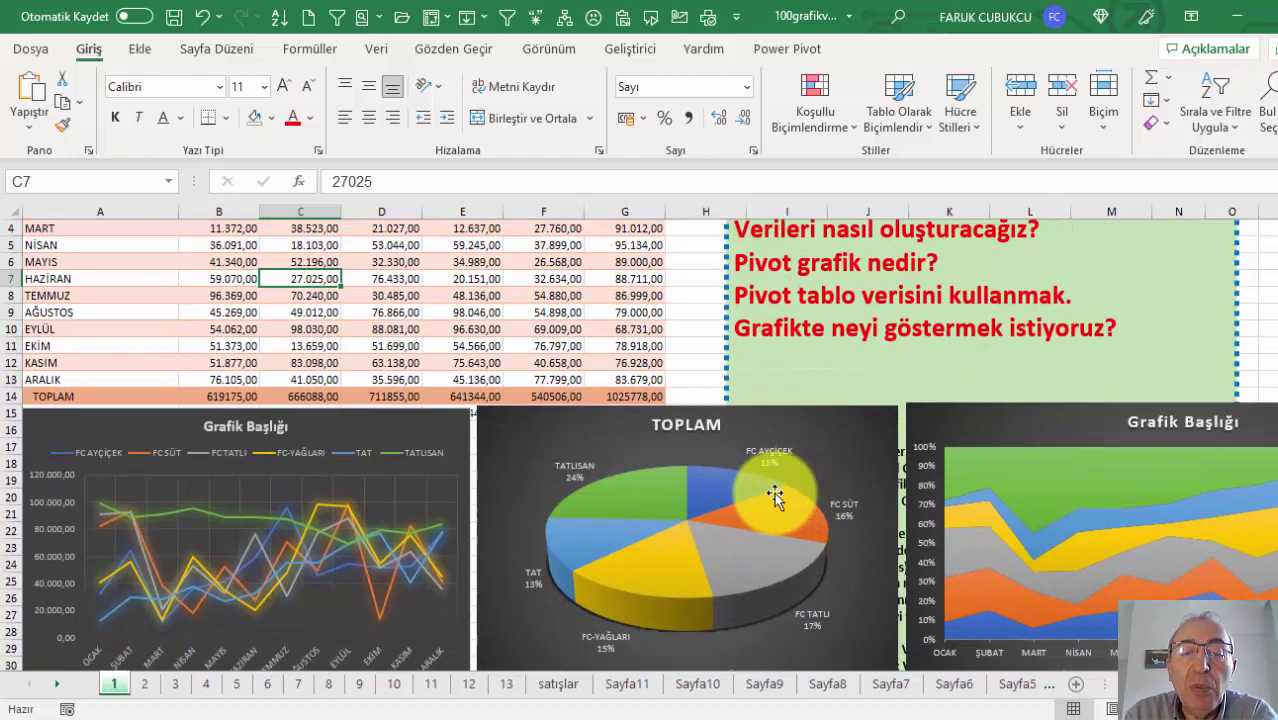
click(648, 492)
double_click(648, 492)
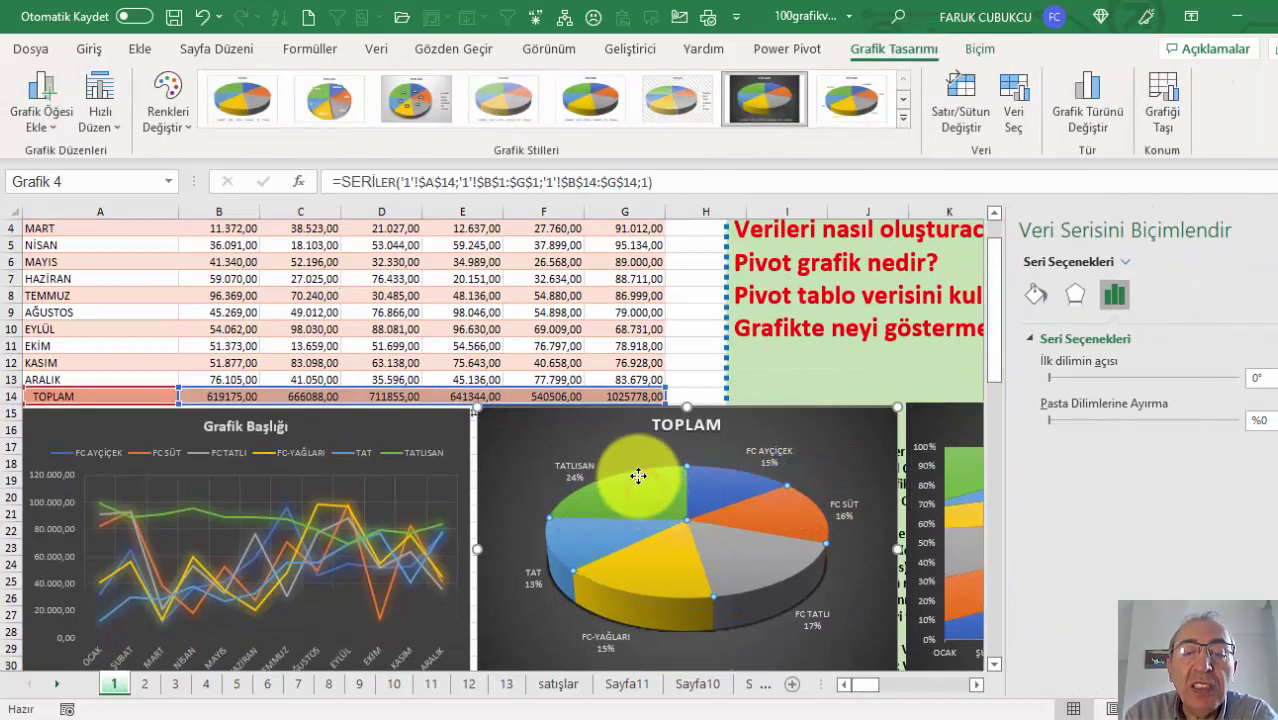
click(648, 492)
drag(648, 492, 632, 480)
click(662, 277)
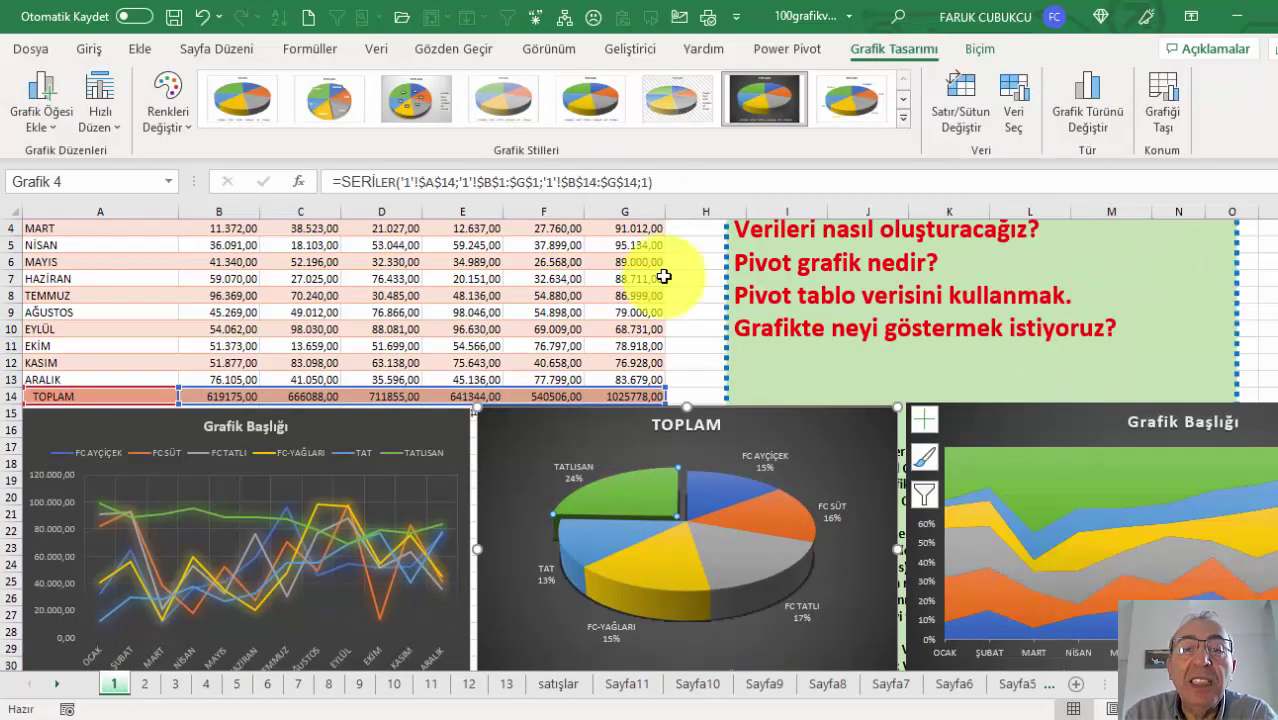
Select cell E7, then cell D6
scroll(571, 305, up, 1)
click(491, 325)
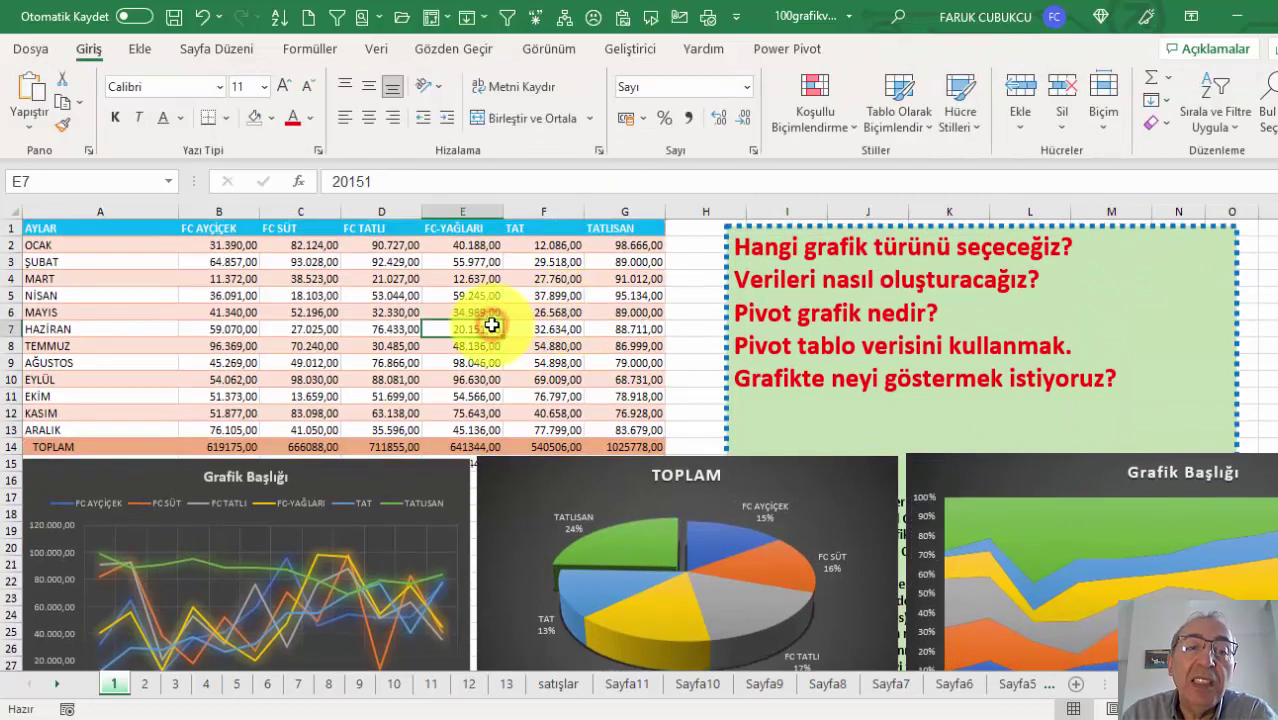
click(381, 310)
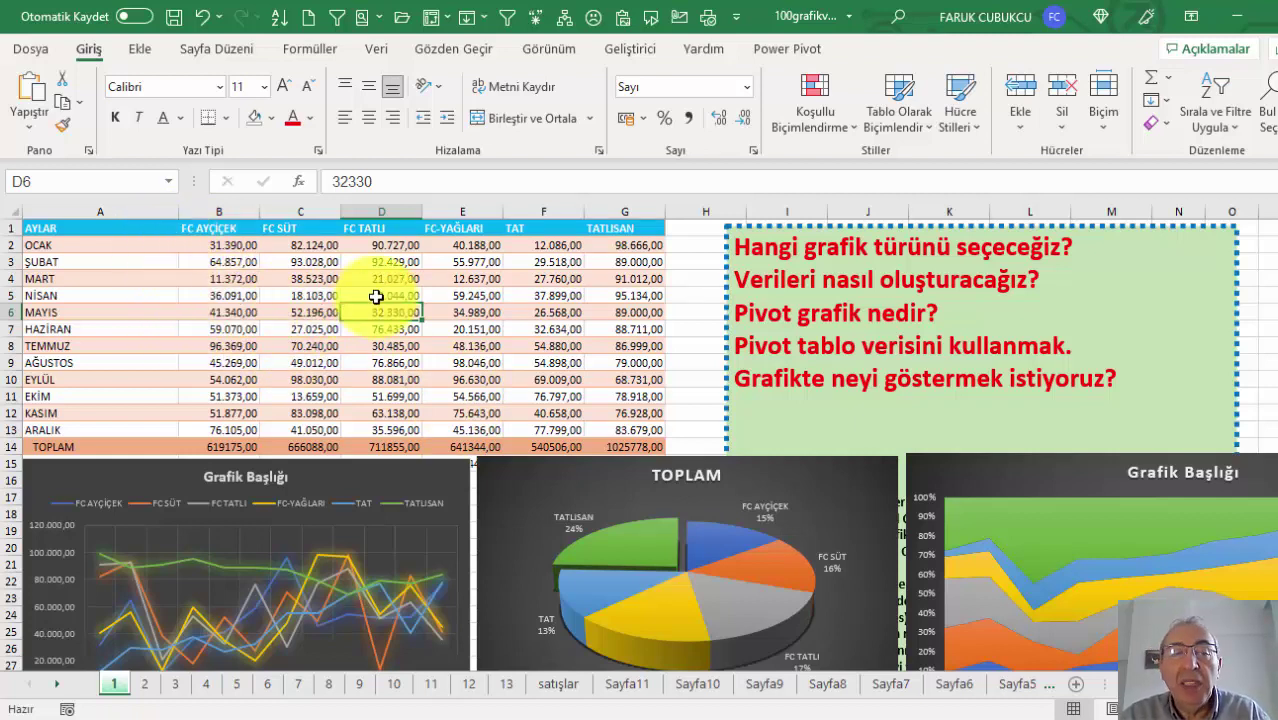
Browse the worksheets with Ctrl+PageDown/PageUp, then select A1:G13 on sheet 1
click(140, 684)
key(ctrl+Page_Down)
key(ctrl+Page_Down)
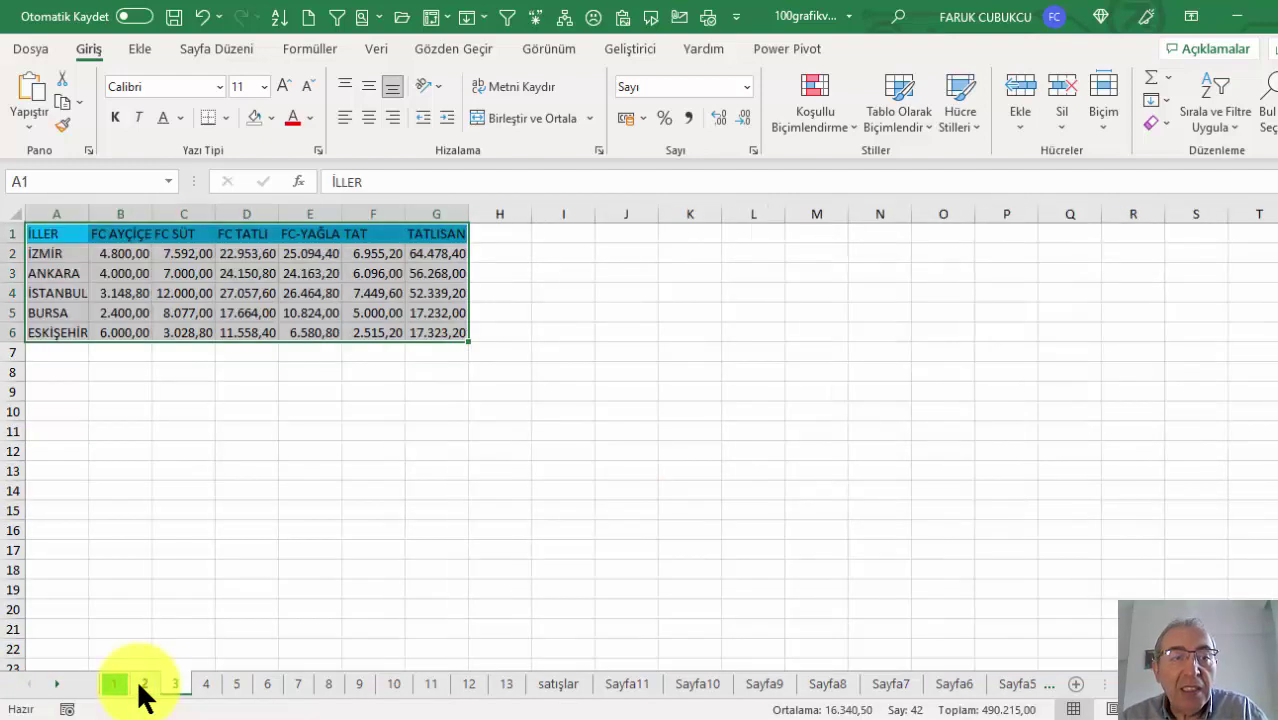
key(ctrl+Page_Down)
key(ctrl+Page_Down)
key(ctrl+Page_Down)
key(ctrl+Page_Down)
key(ctrl+Page_Down)
key(ctrl+Page_Down)
key(ctrl+Page_Down)
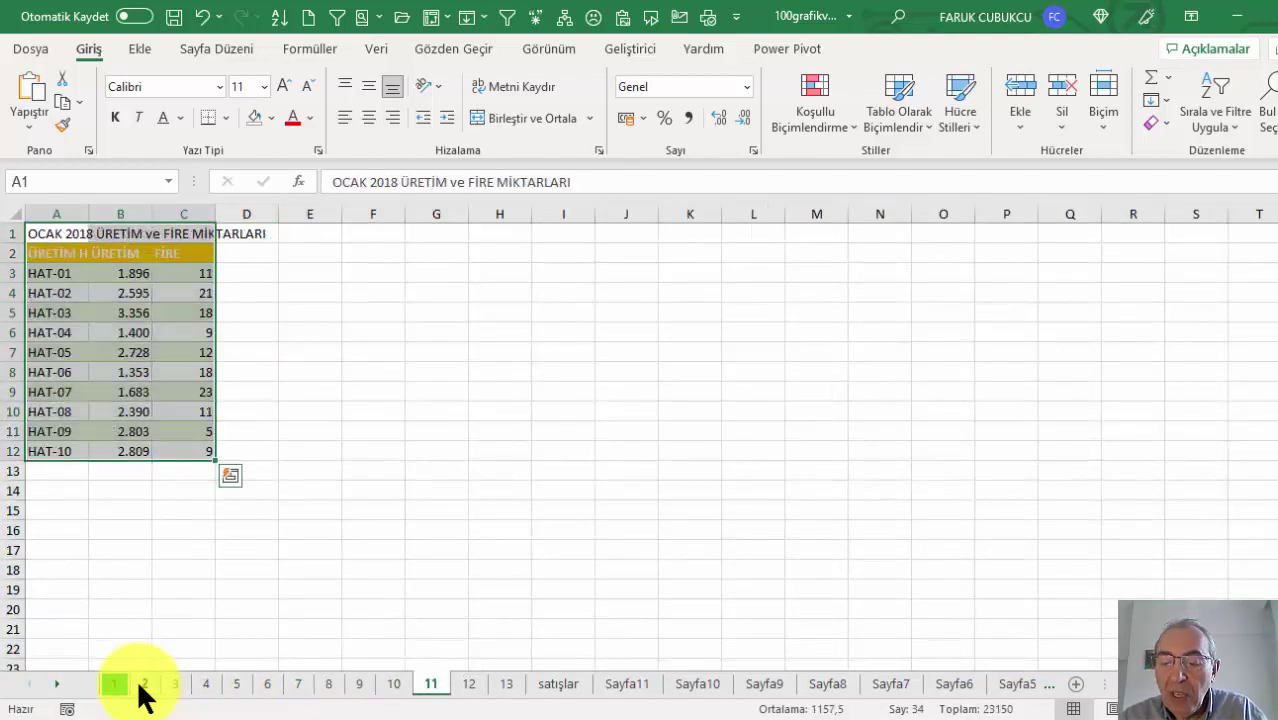
key(ctrl+Page_Up)
key(ctrl+Page_Up)
key(ctrl+Page_Up)
key(ctrl+Page_Up)
key(ctrl+Page_Up)
key(ctrl+Page_Up)
key(ctrl+Page_Up)
key(ctrl+Page_Up)
key(ctrl+Page_Up)
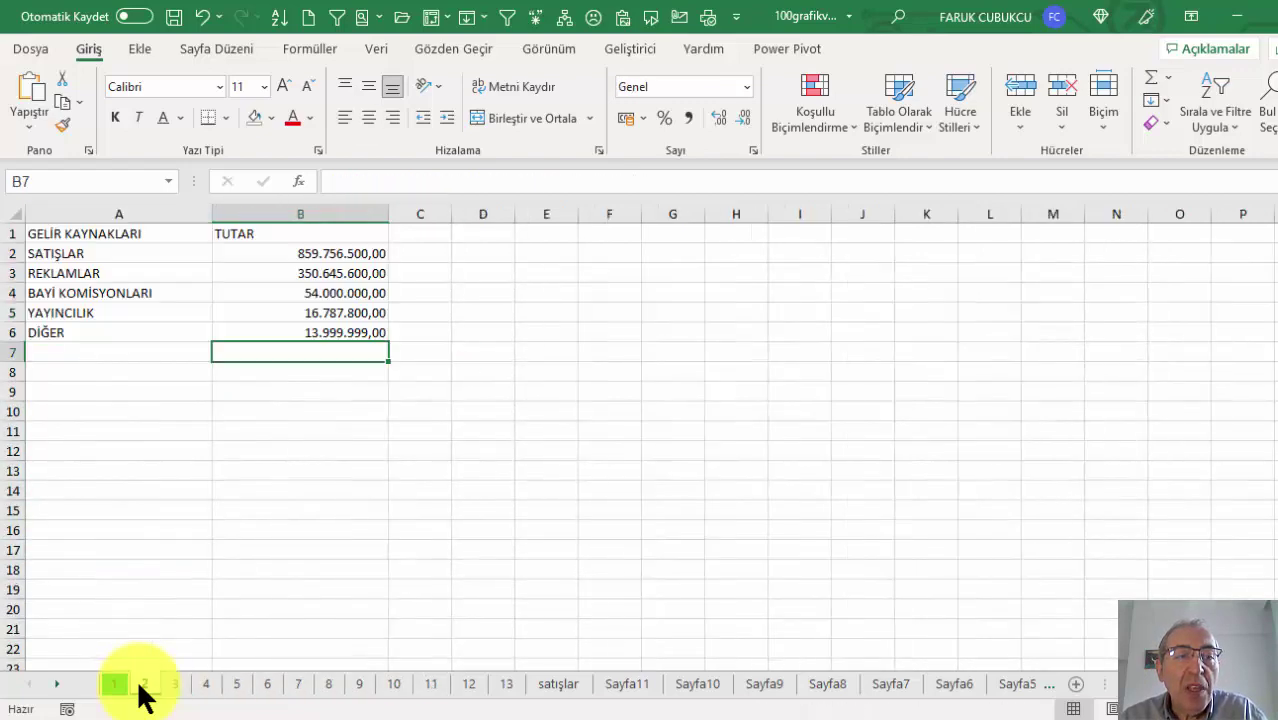
key(ctrl+Page_Up)
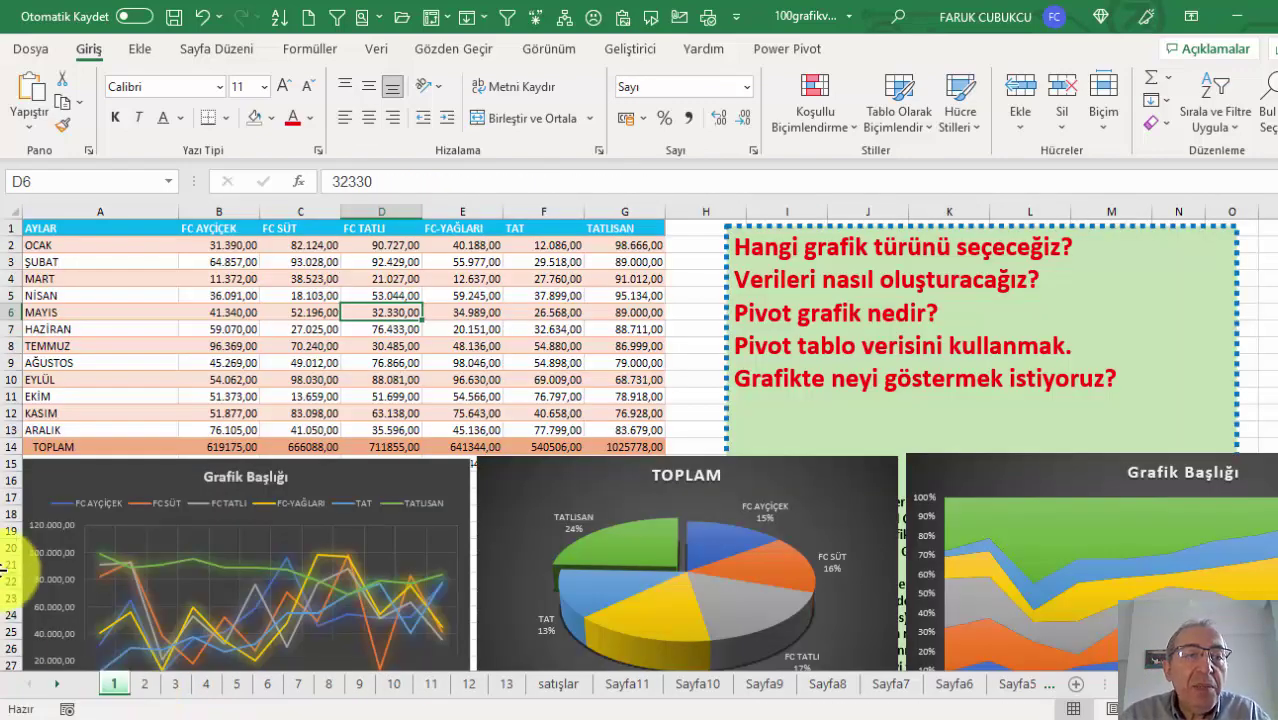
drag(163, 230, 612, 426)
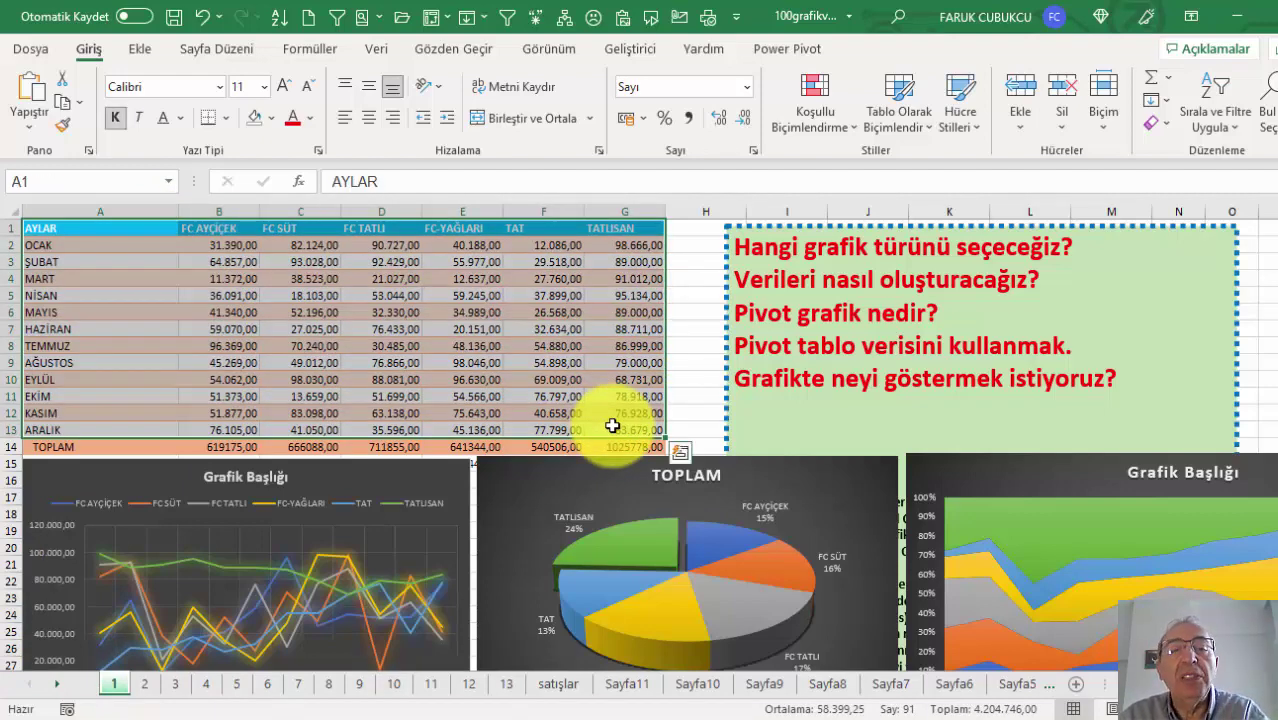
Insert a 2-B Kümelenmiş Sütun chart from the Ekle tab and move it beside the table
click(141, 50)
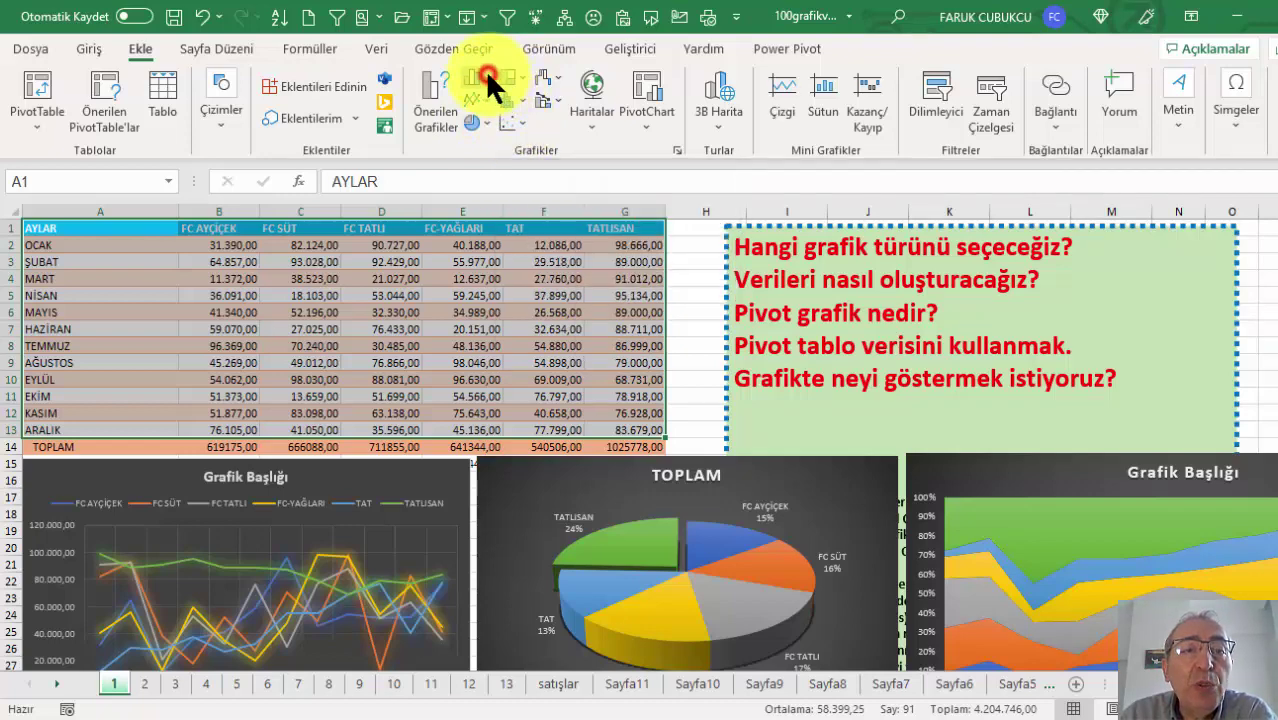
click(488, 80)
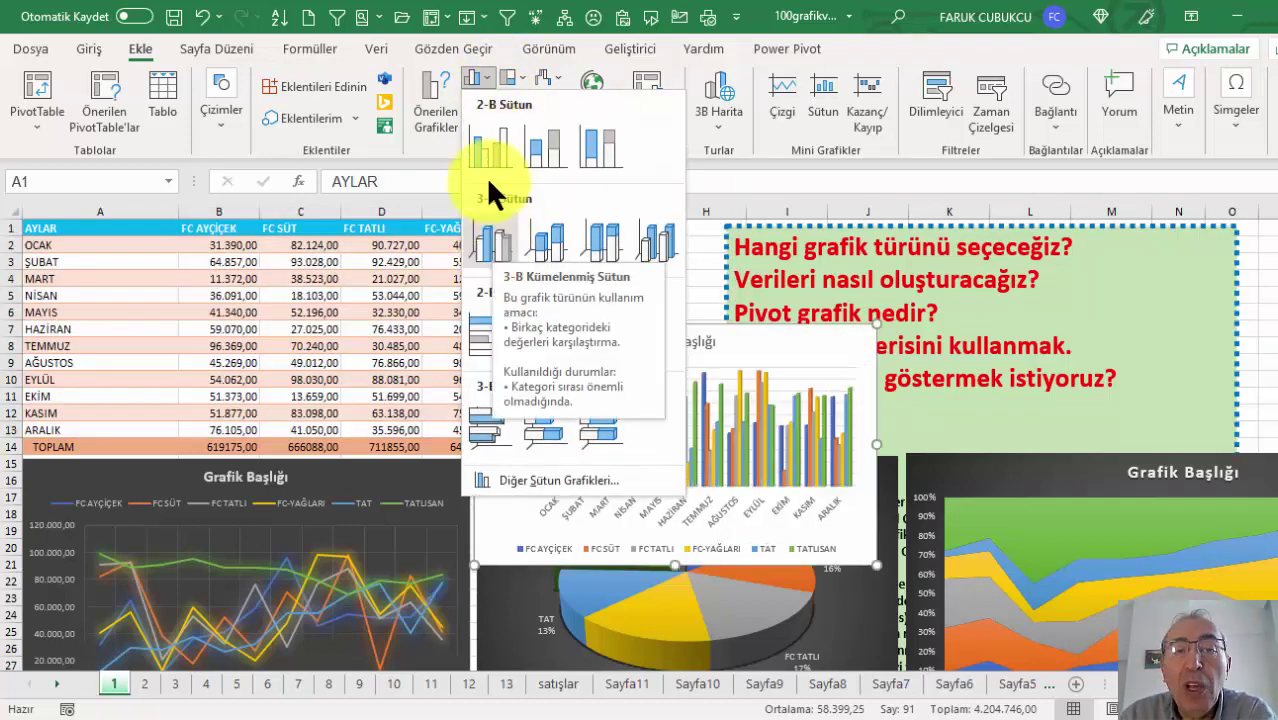
click(488, 146)
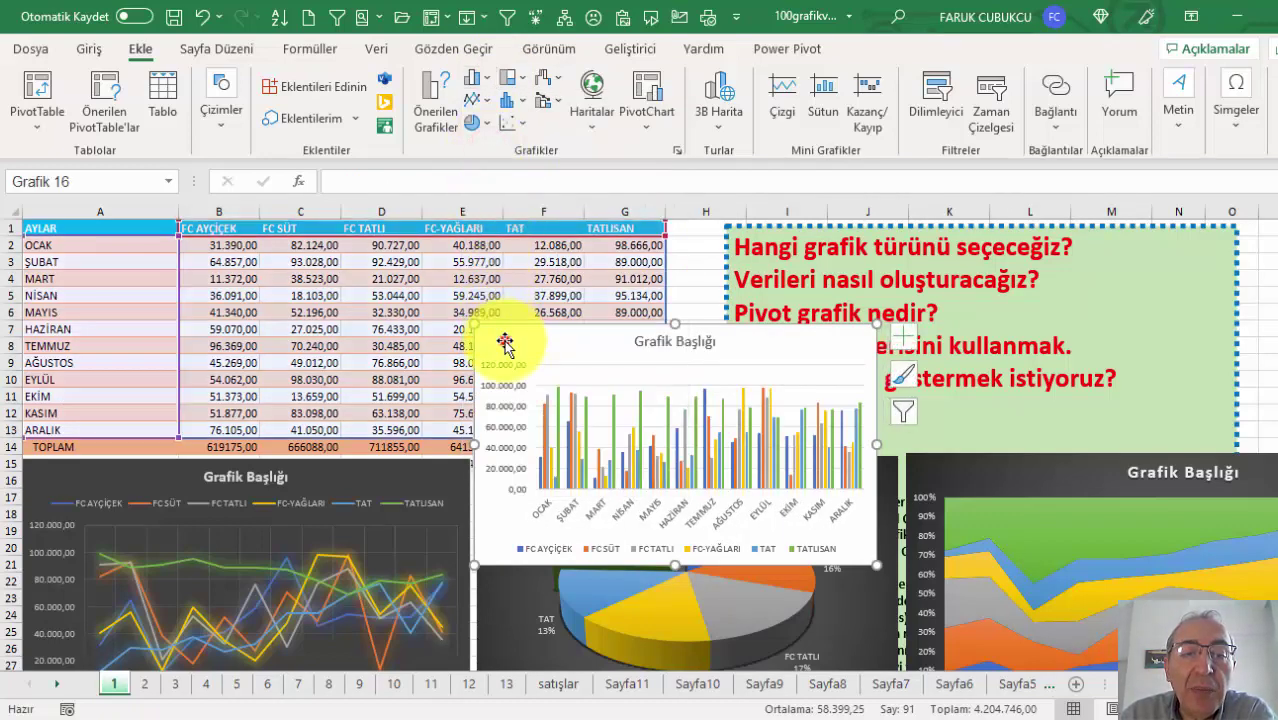
drag(499, 337, 419, 293)
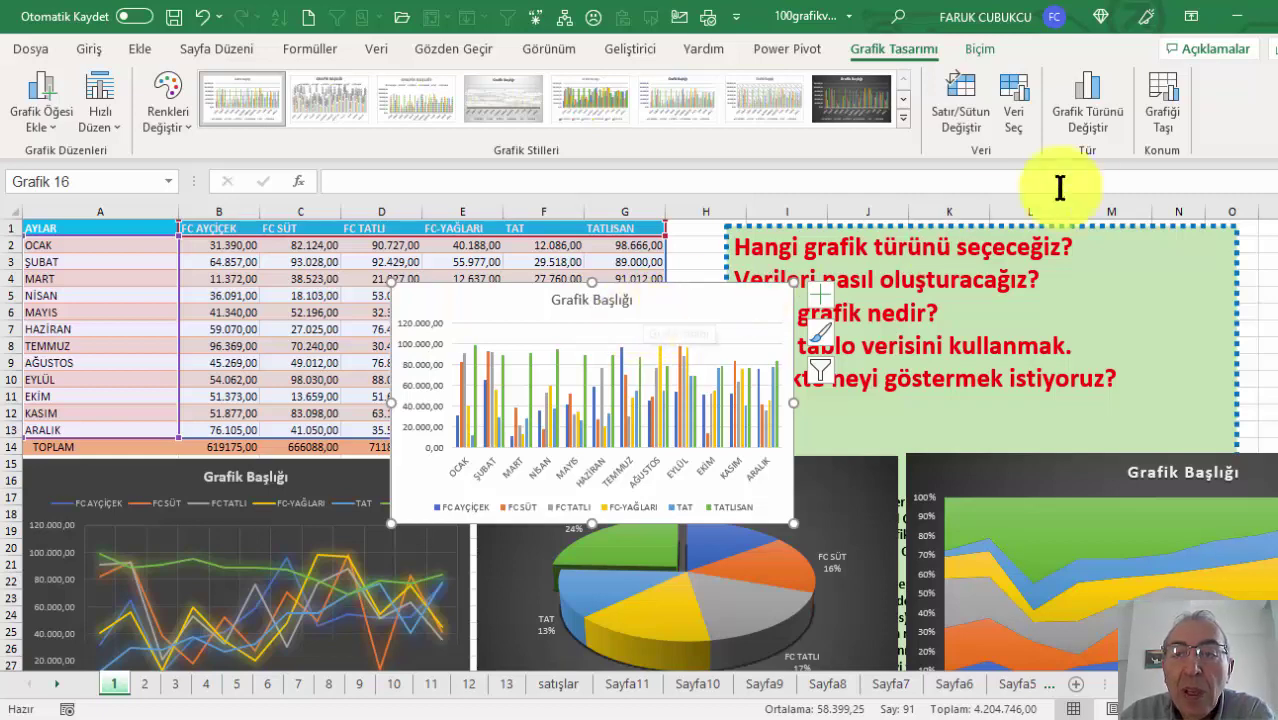
Change the chart type to %100 Yığılmış Sütun via Grafik Türünü Değiştir
click(1088, 100)
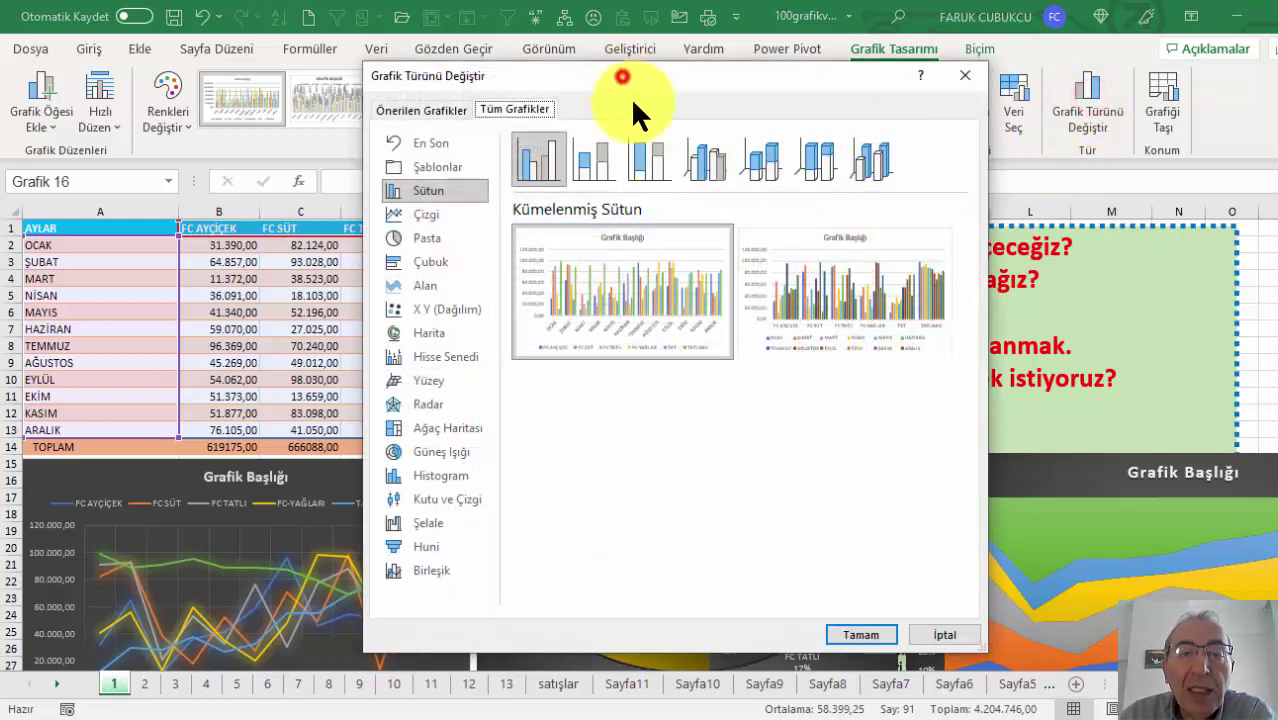
drag(625, 80, 757, 165)
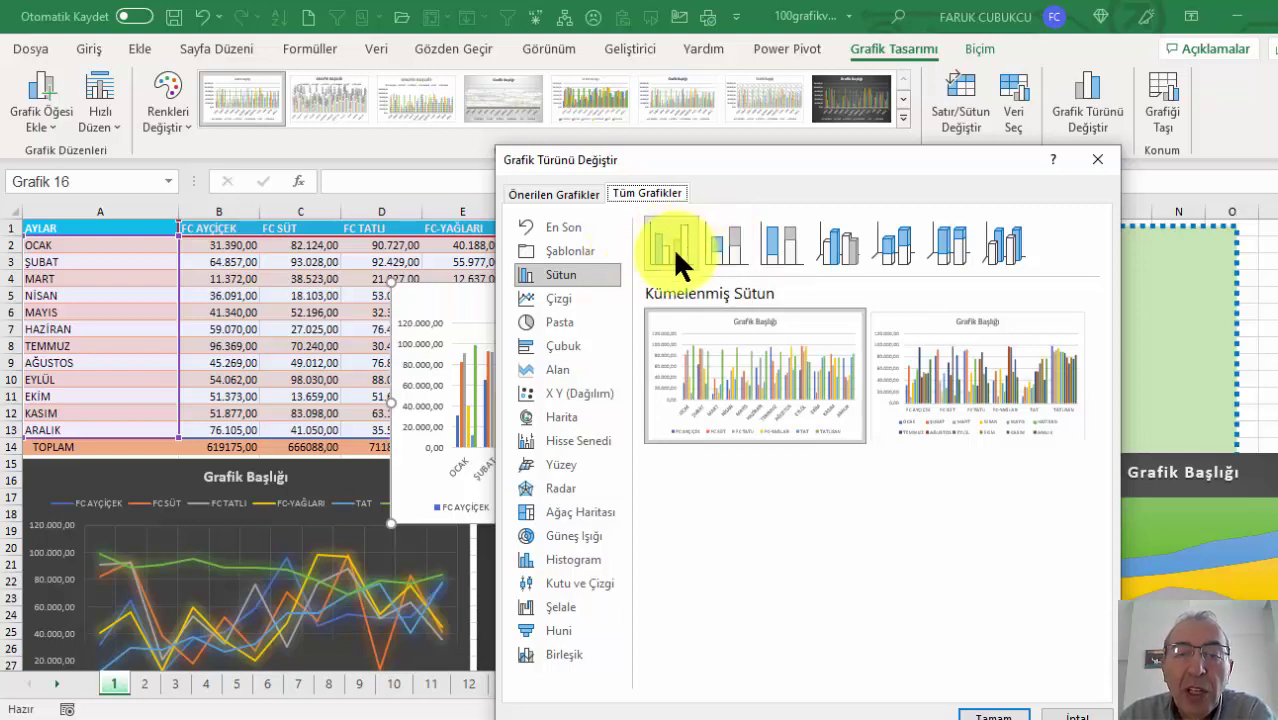
click(724, 240)
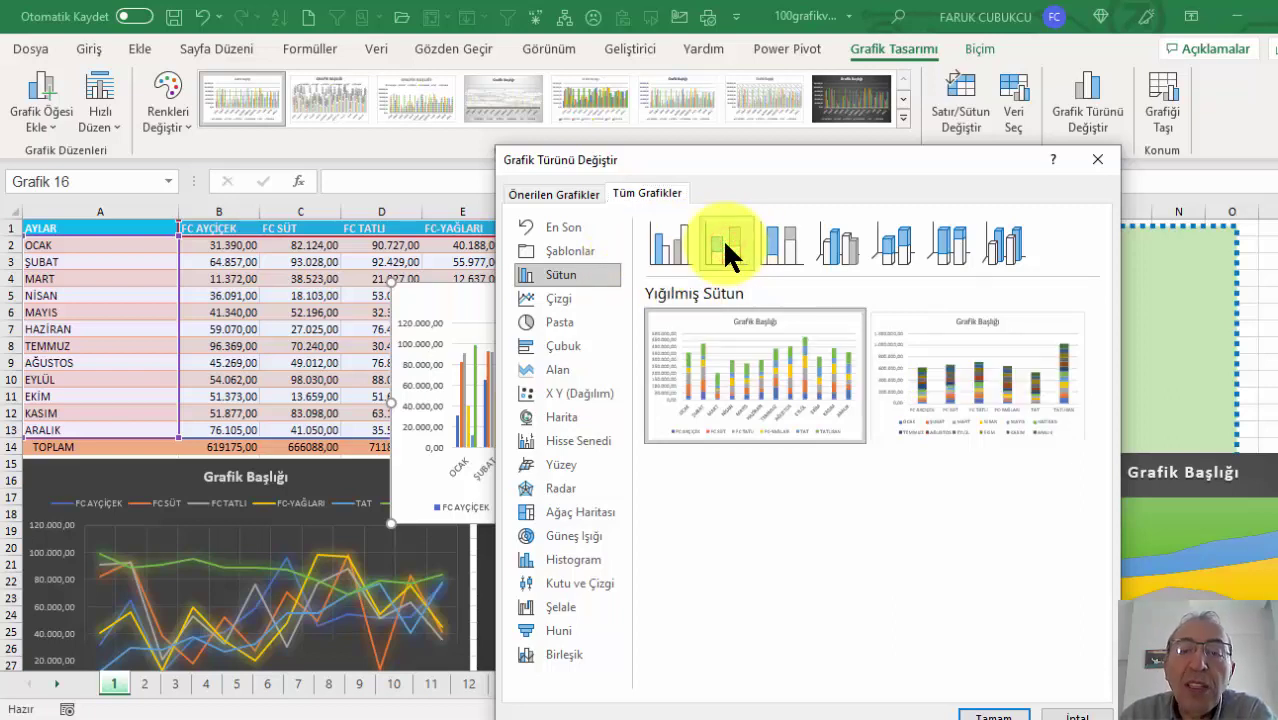
drag(742, 163, 808, 126)
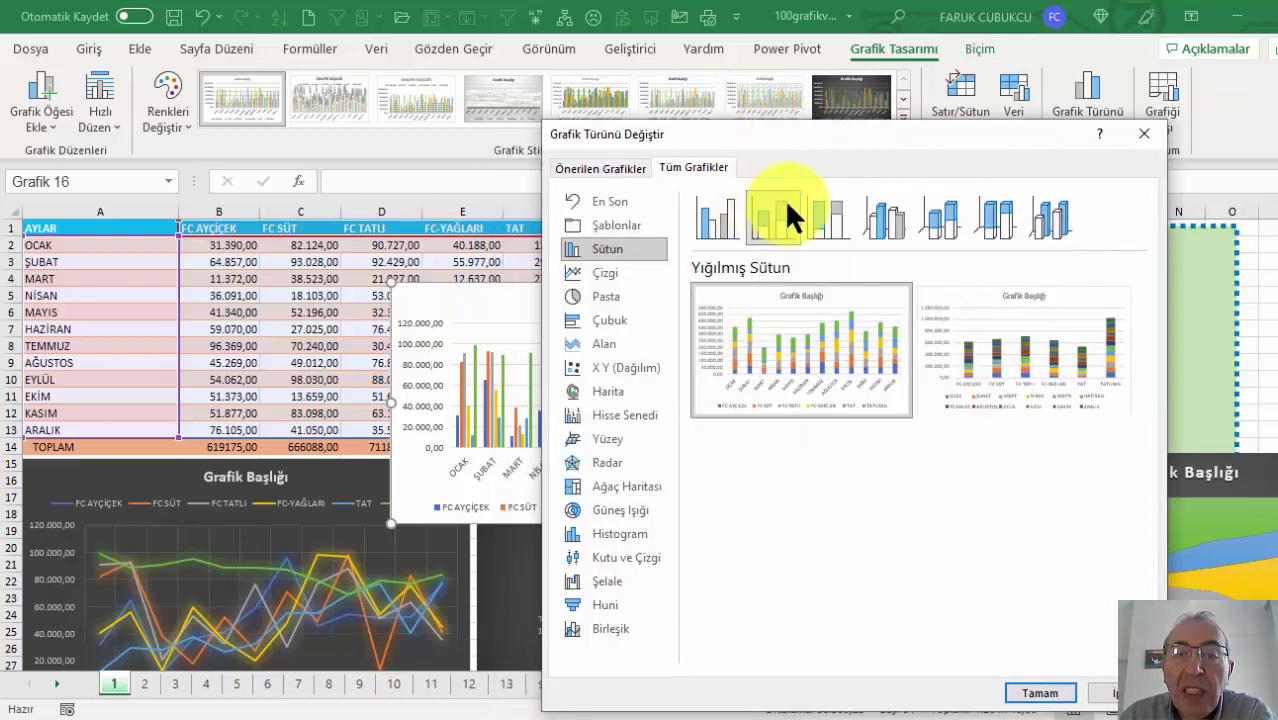
click(829, 210)
mouse_move(812, 368)
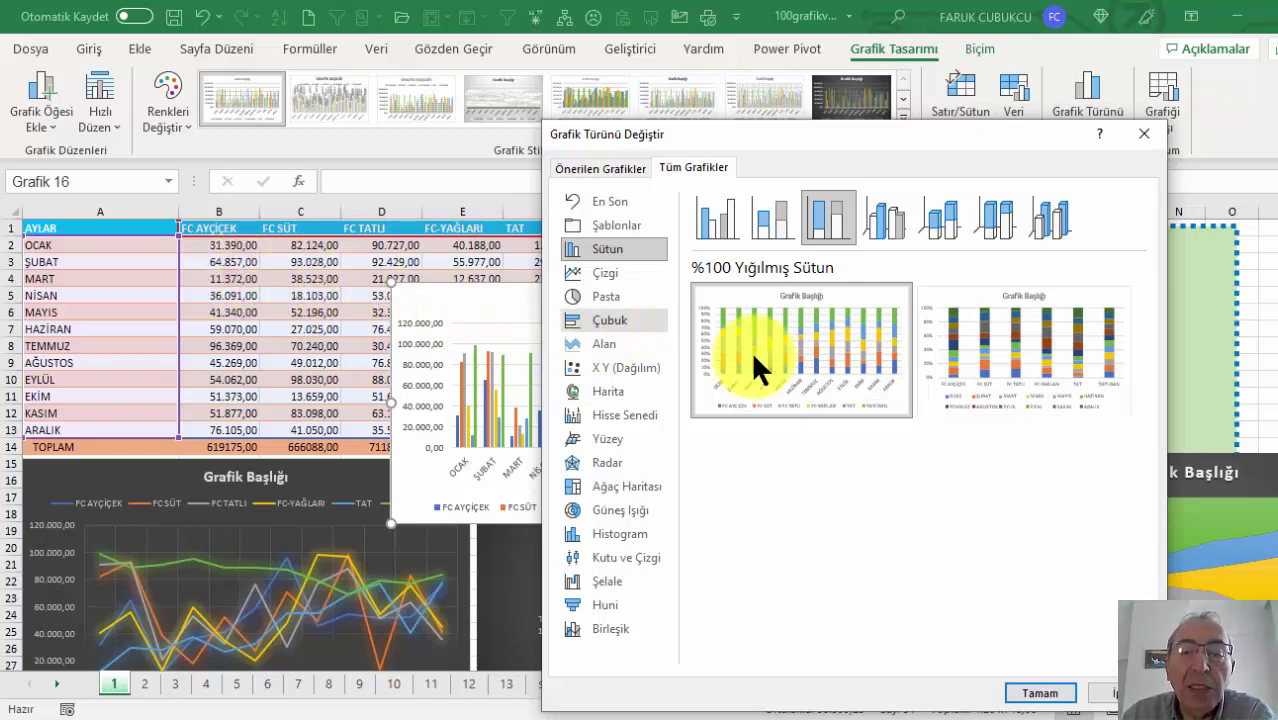
mouse_move(743, 340)
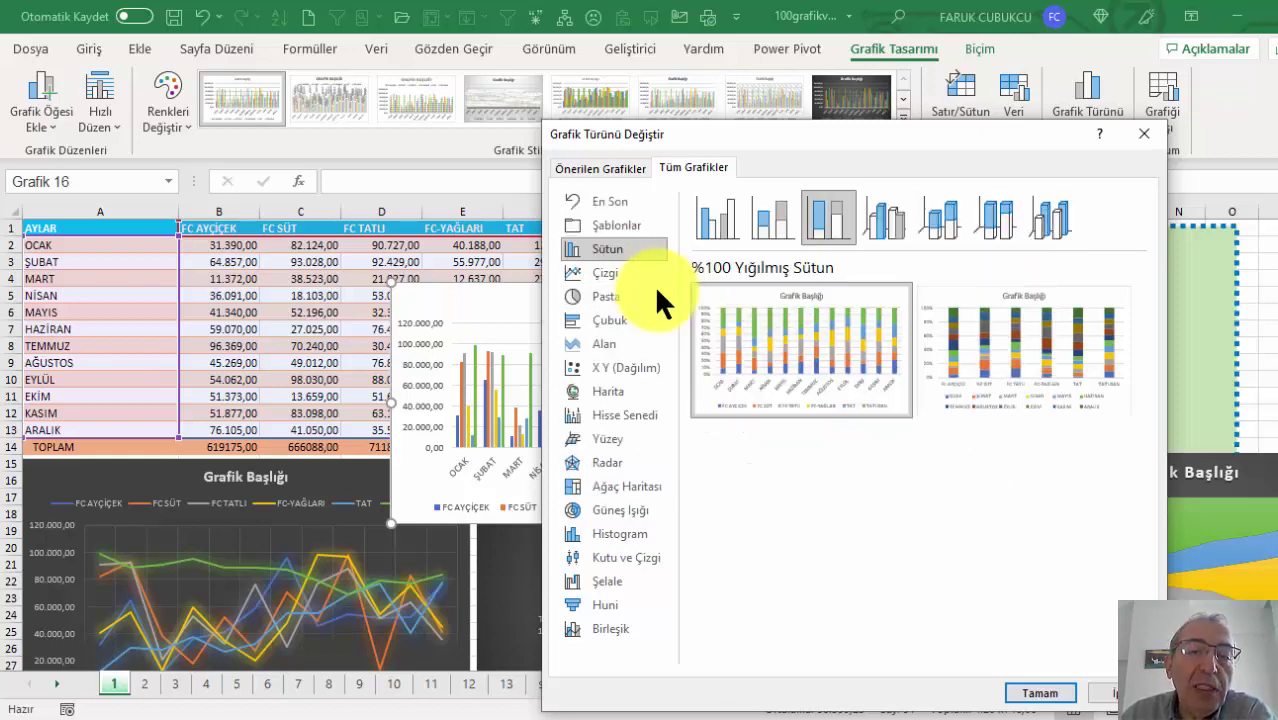
click(1038, 693)
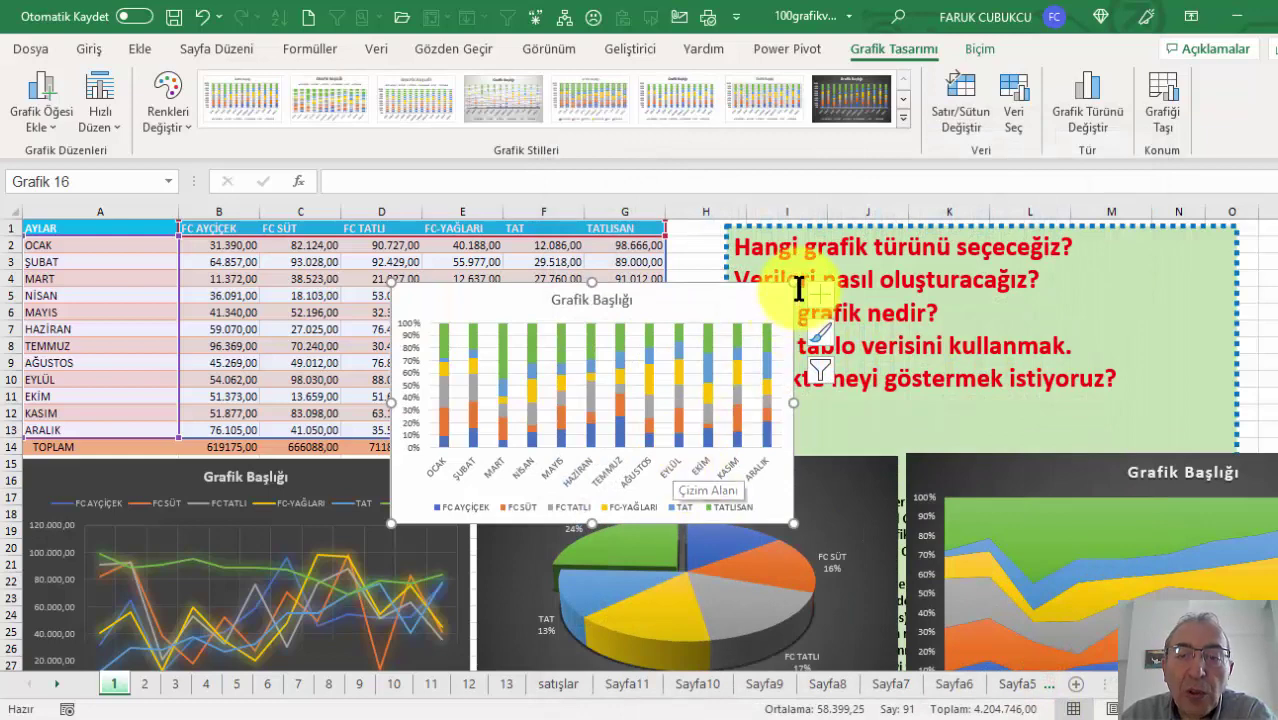
Apply the dark chart style and enlarge the chart from its corner
drag(793, 283, 845, 260)
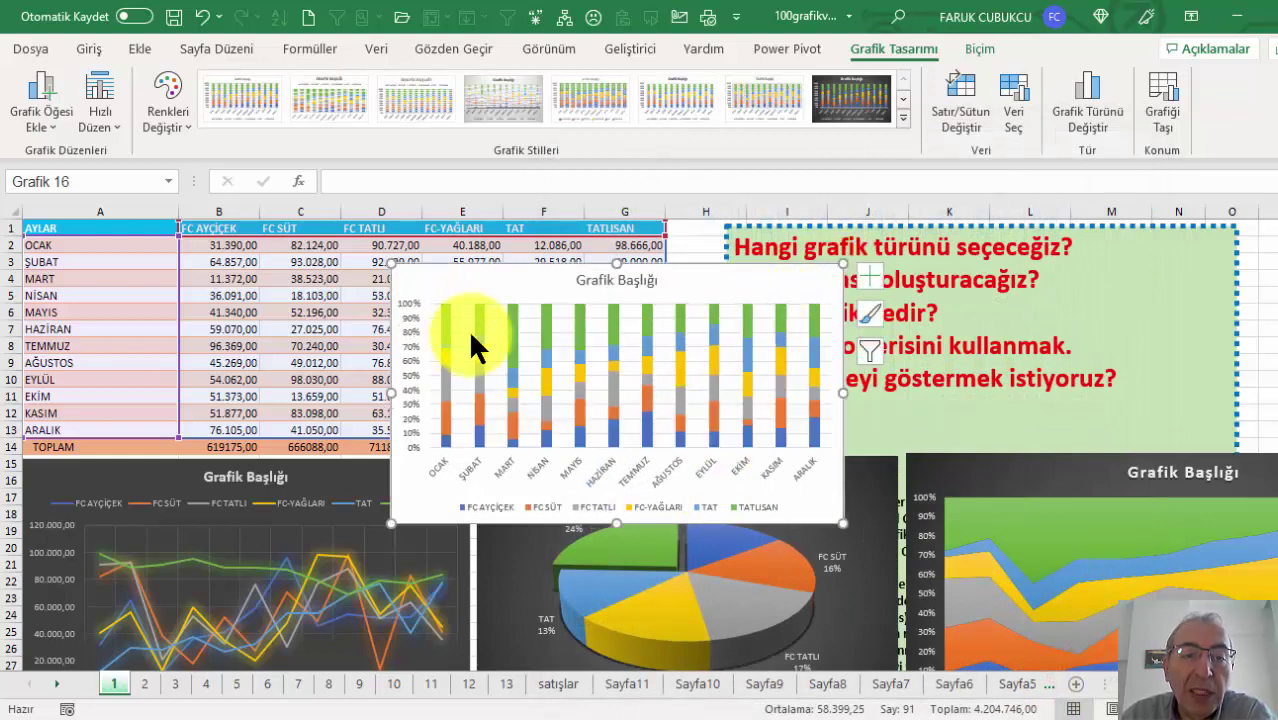
click(848, 99)
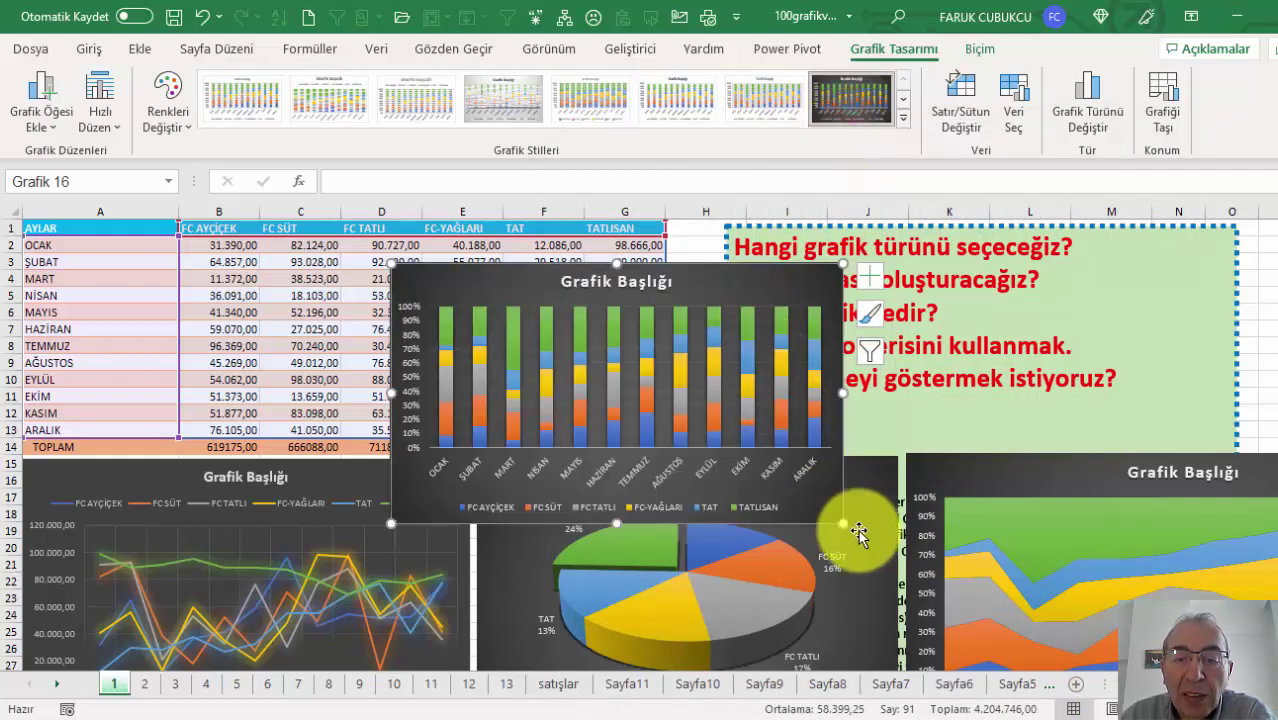
drag(843, 522, 921, 570)
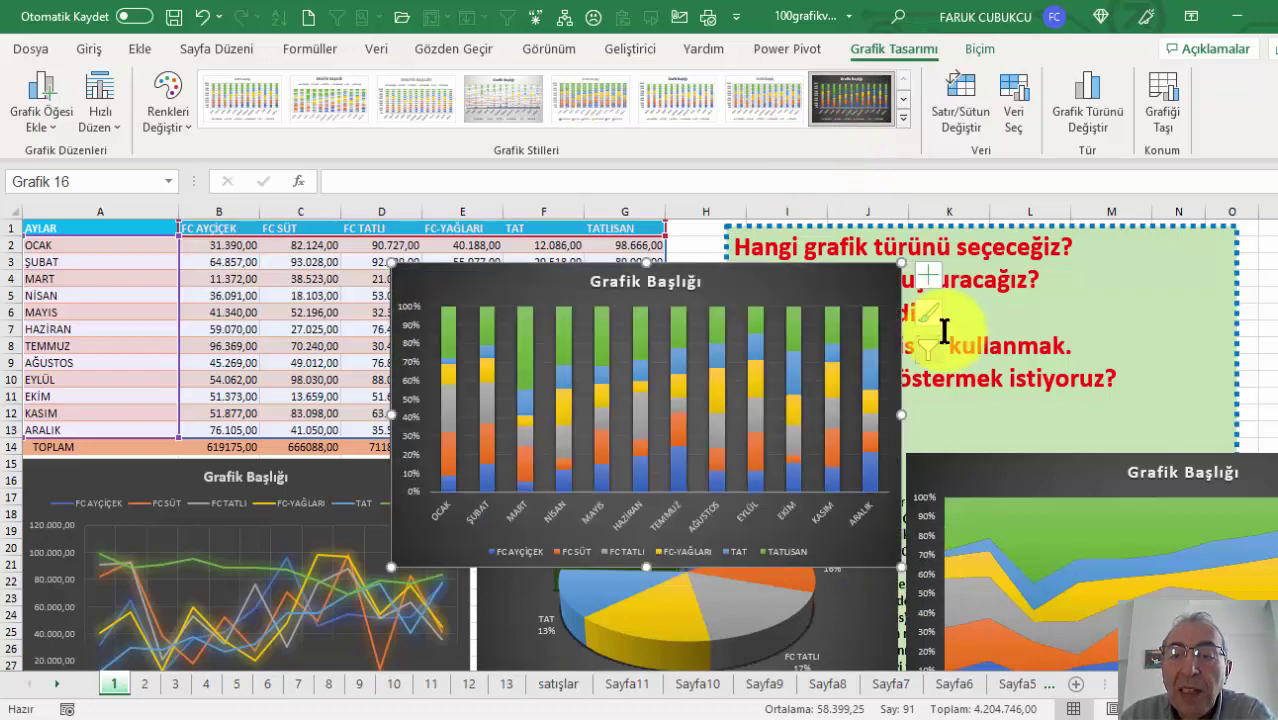
Add data labels to the green TATLISAN series only
click(928, 273)
click(979, 361)
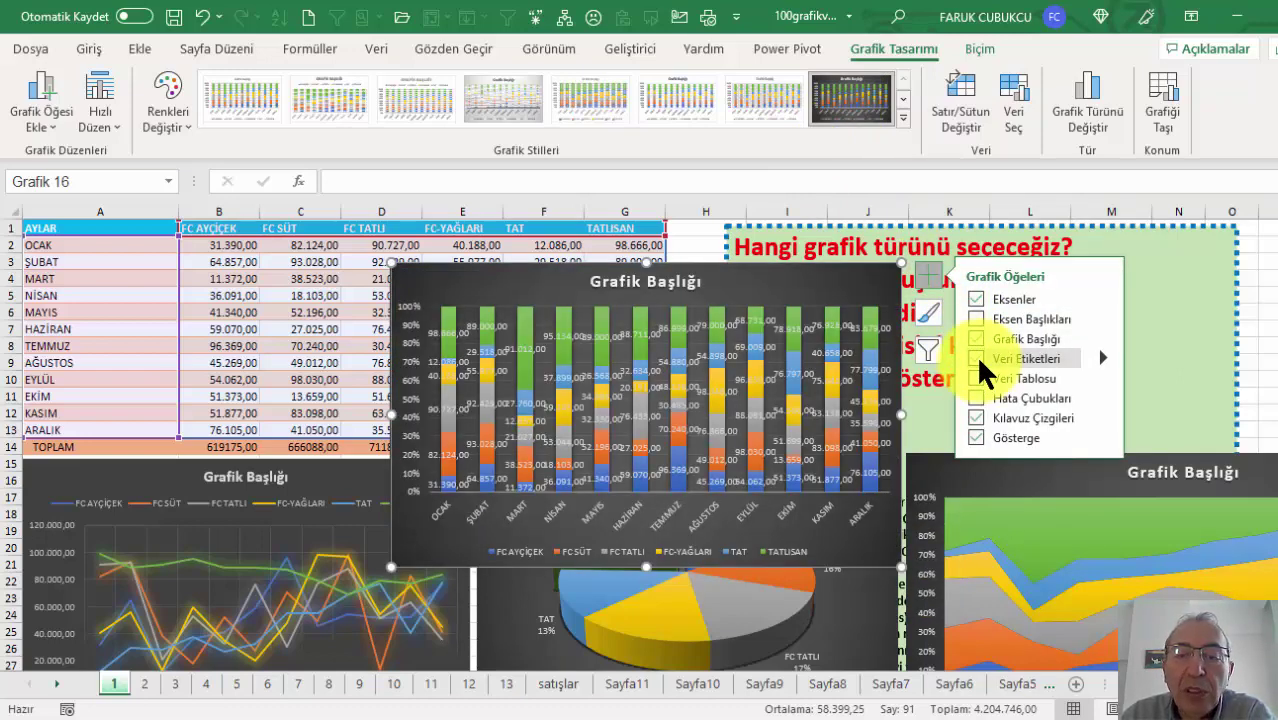
click(978, 359)
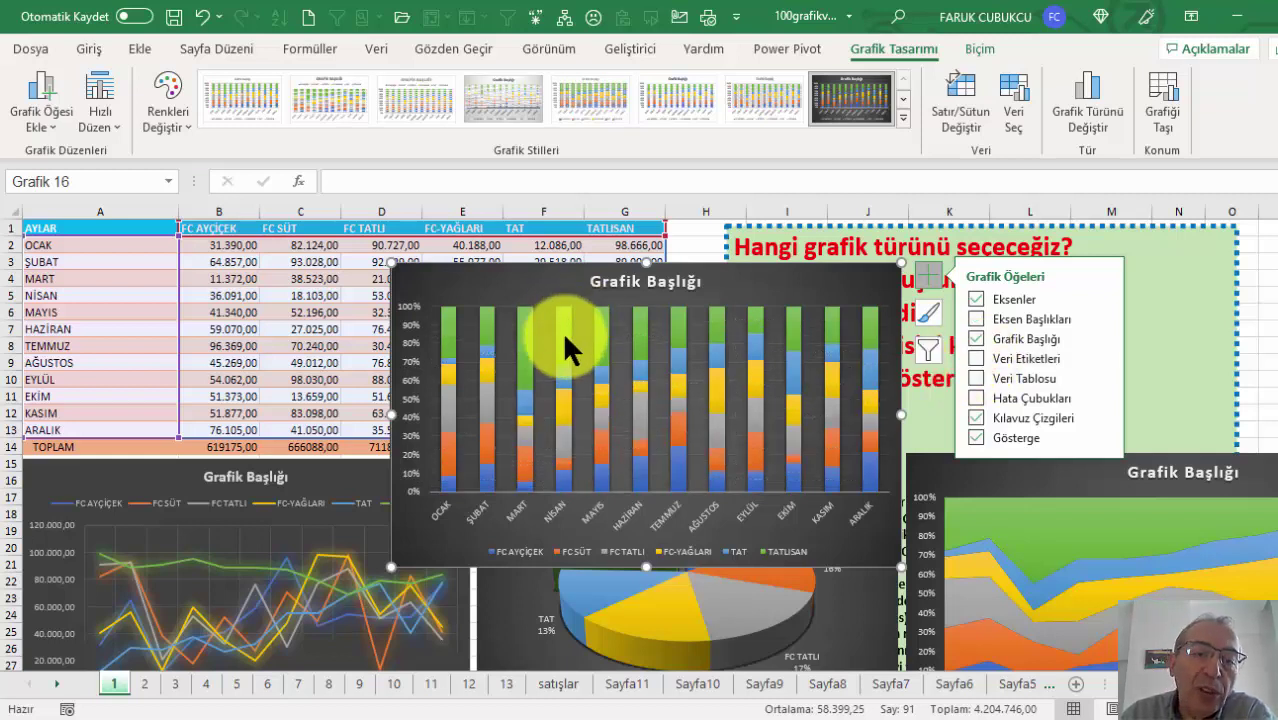
click(524, 330)
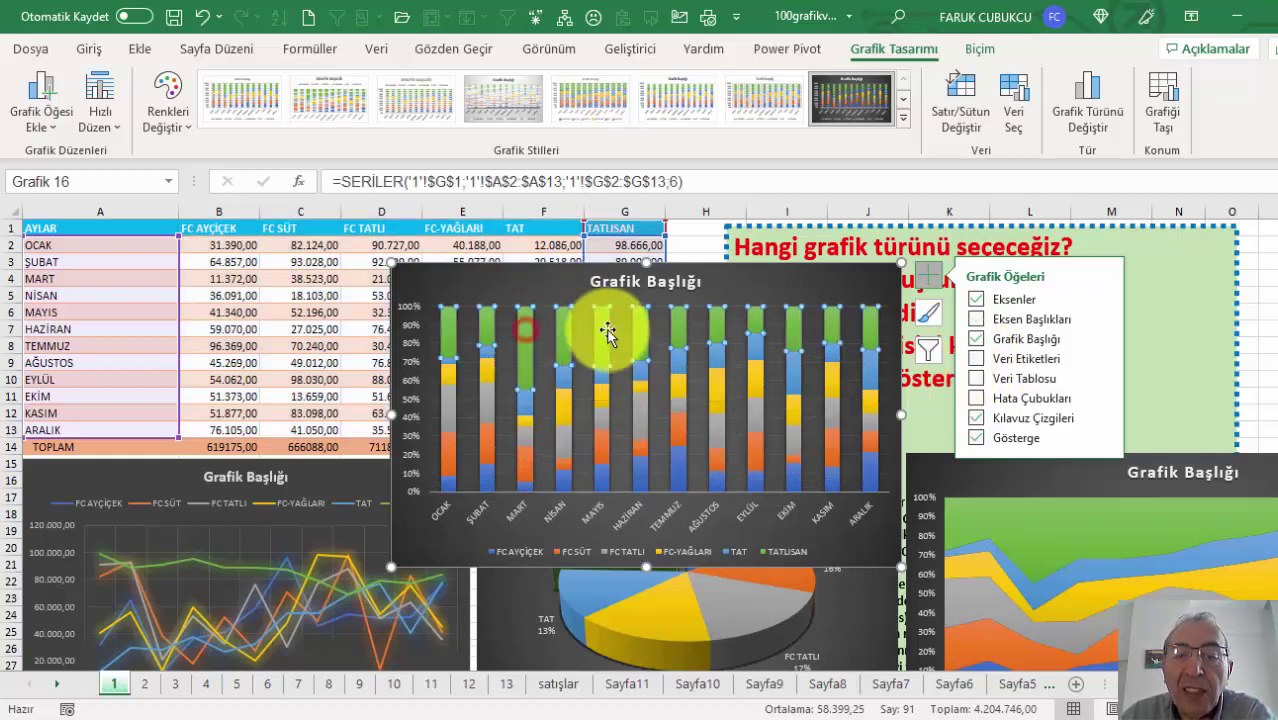
click(976, 359)
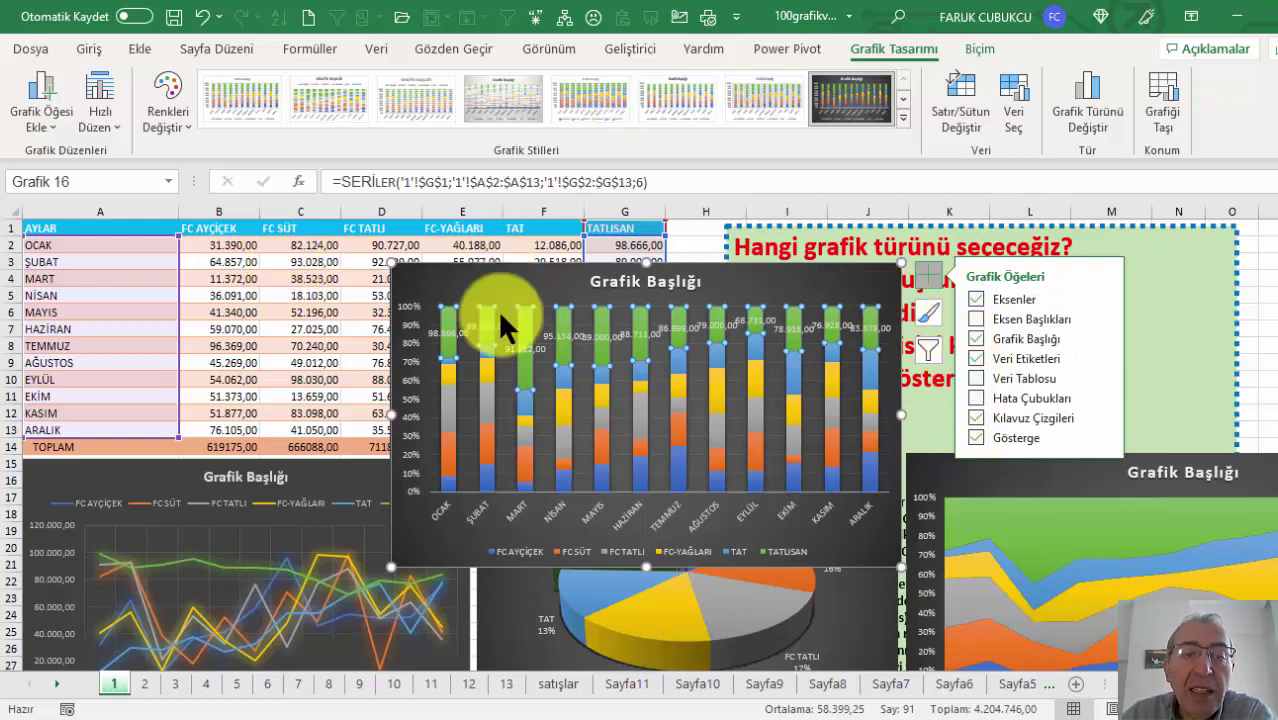
Reposition the chart back over the table area
mouse_move(586, 303)
mouse_down()
mouse_move(771, 371)
mouse_move(1013, 432)
mouse_up()
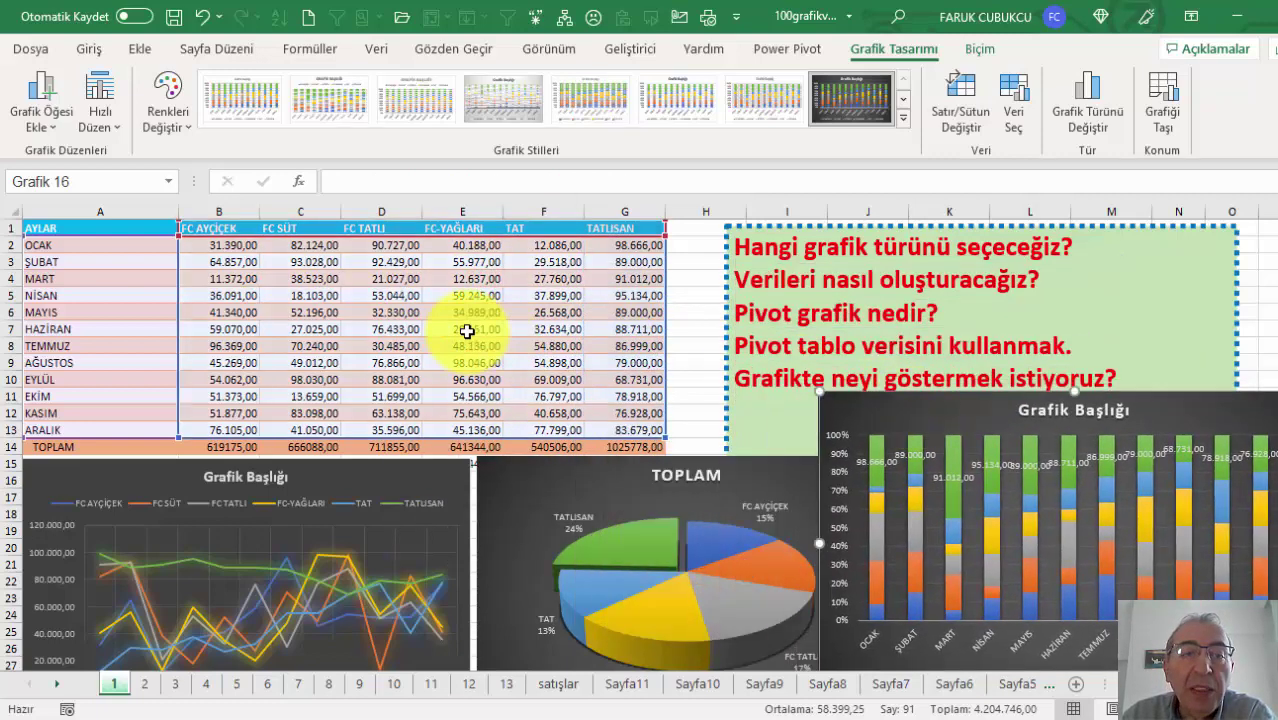
click(463, 328)
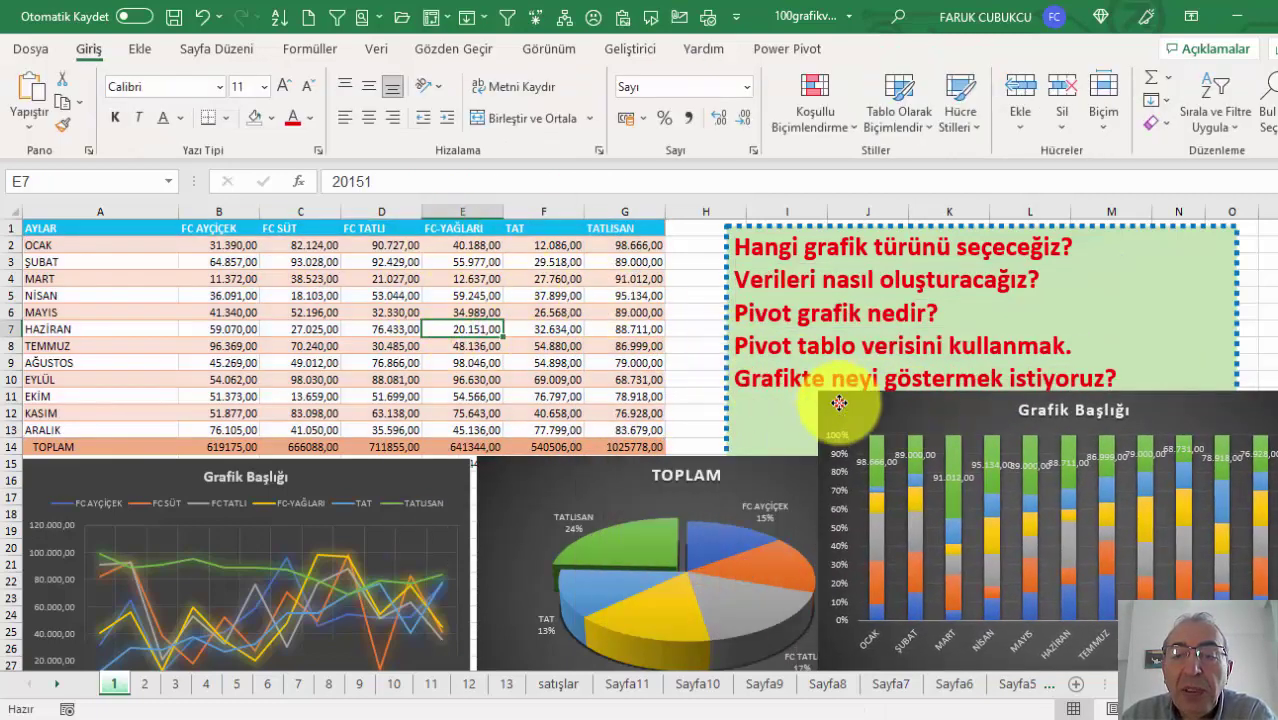
drag(833, 408, 505, 322)
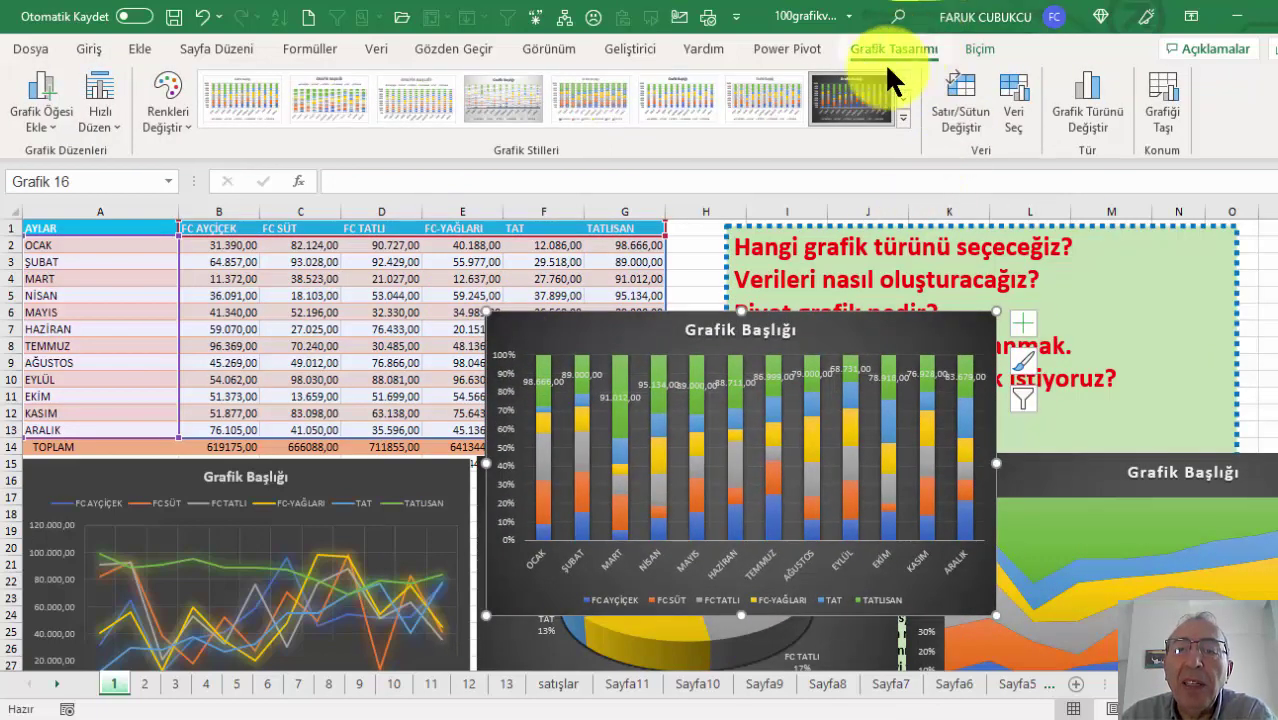
Switch row/column twice to keep months on the axis, and check Select Data unchanged
click(956, 80)
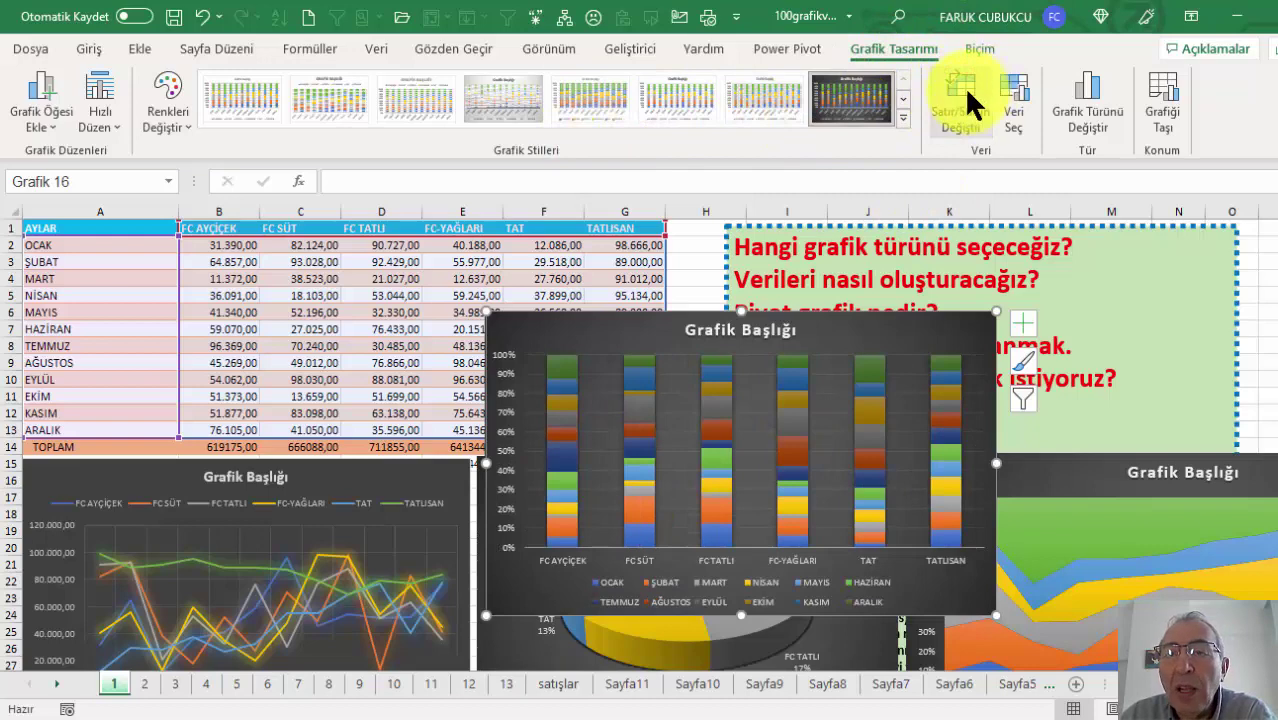
click(966, 98)
click(1006, 90)
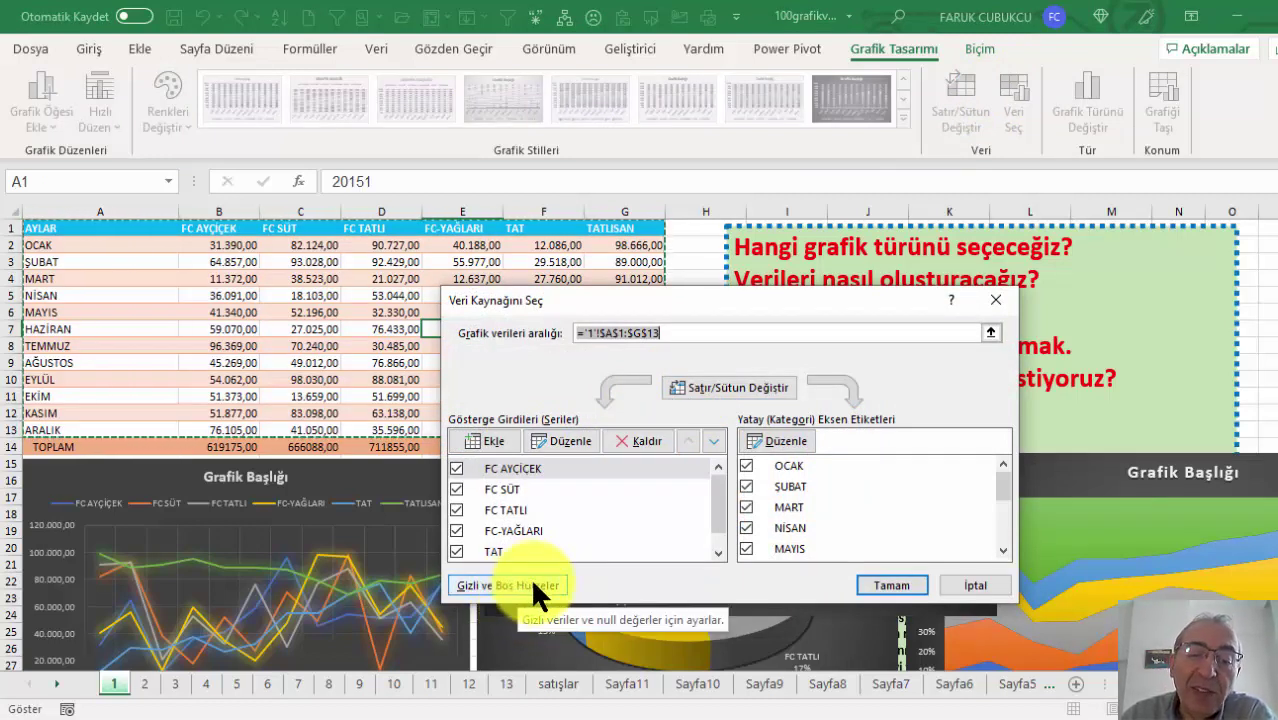
click(980, 585)
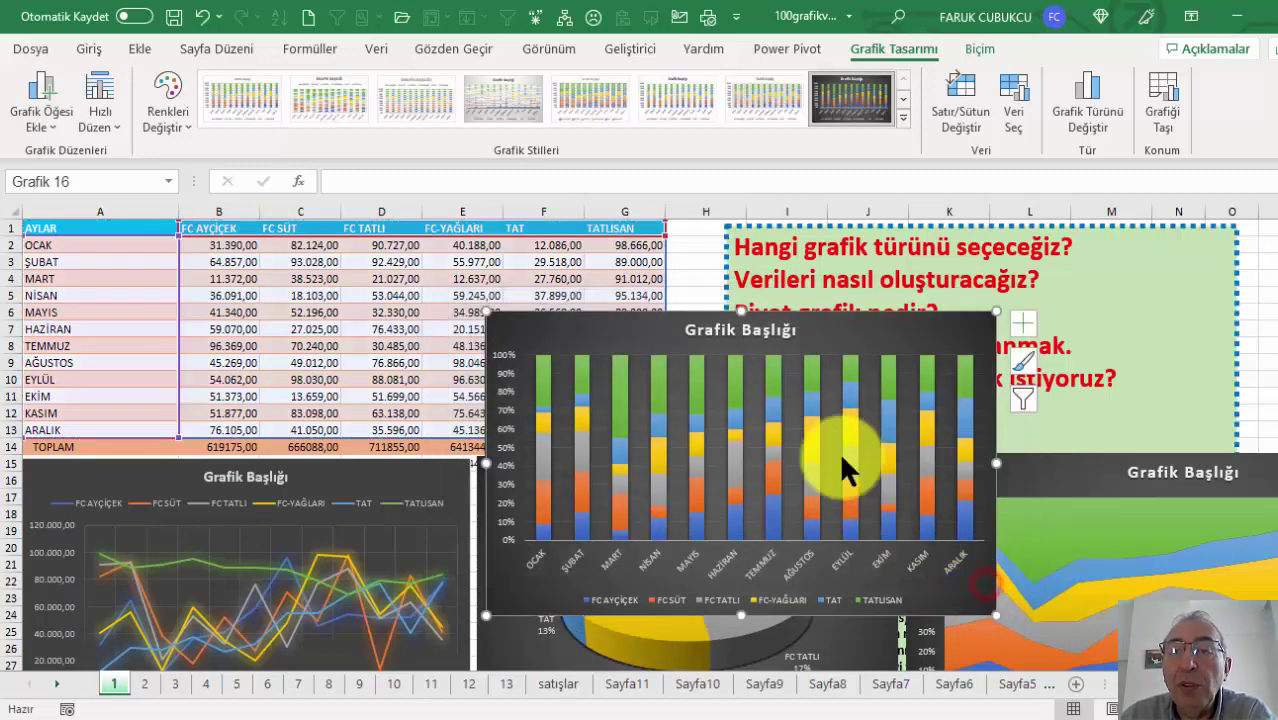
Move the chart to a new sheet named Grafik1, then return to sheet 1
click(1163, 95)
click(629, 393)
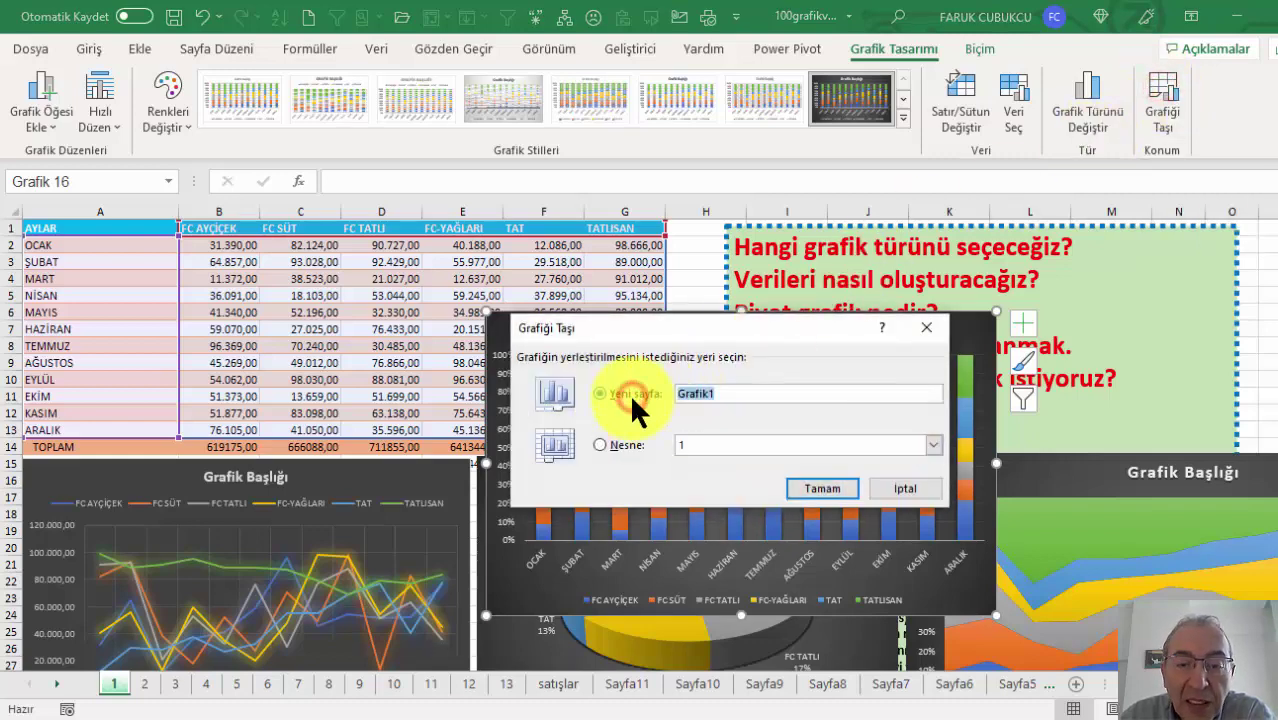
click(830, 489)
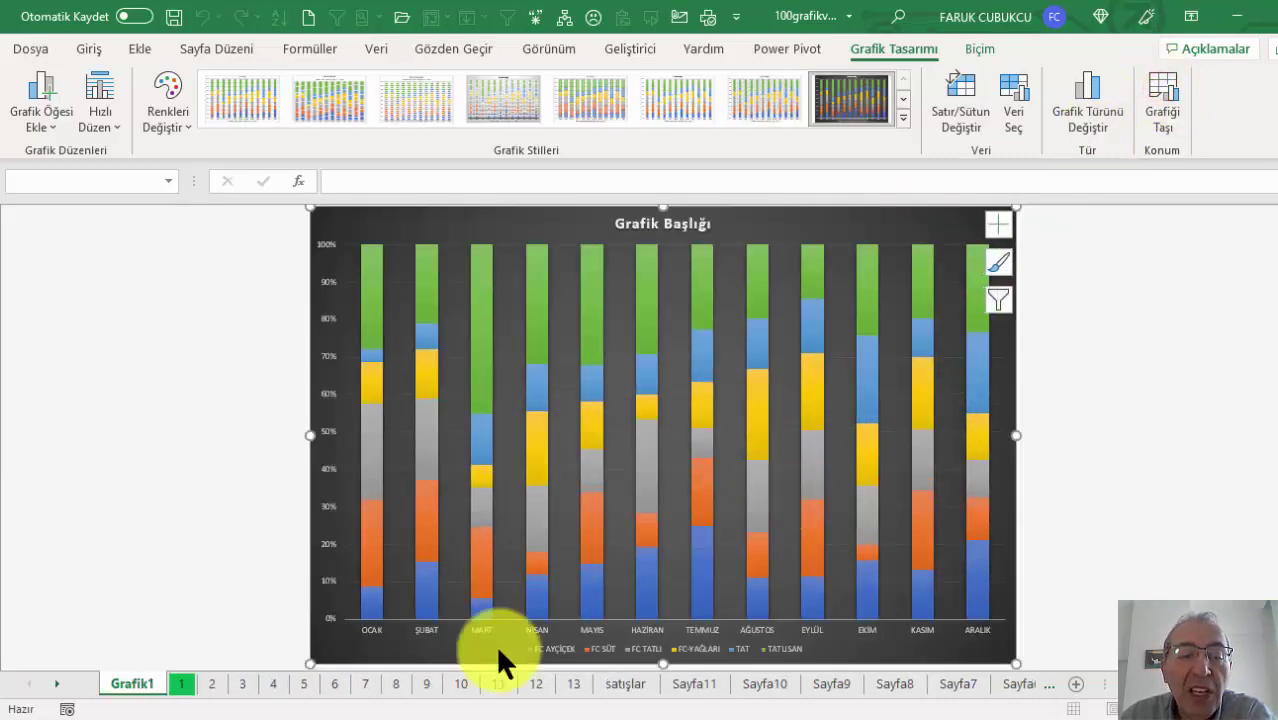
click(182, 685)
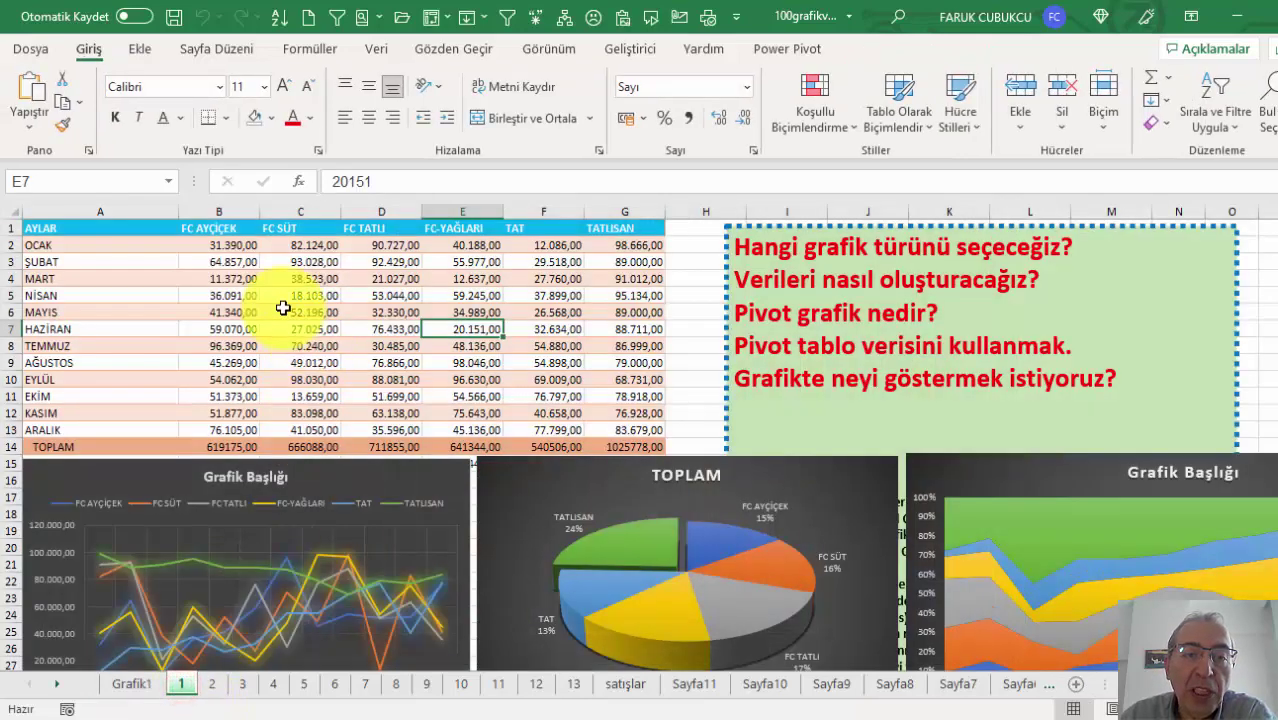
Select cell C5, the text box question line, and the range A1:G13 on sheet 1
click(290, 296)
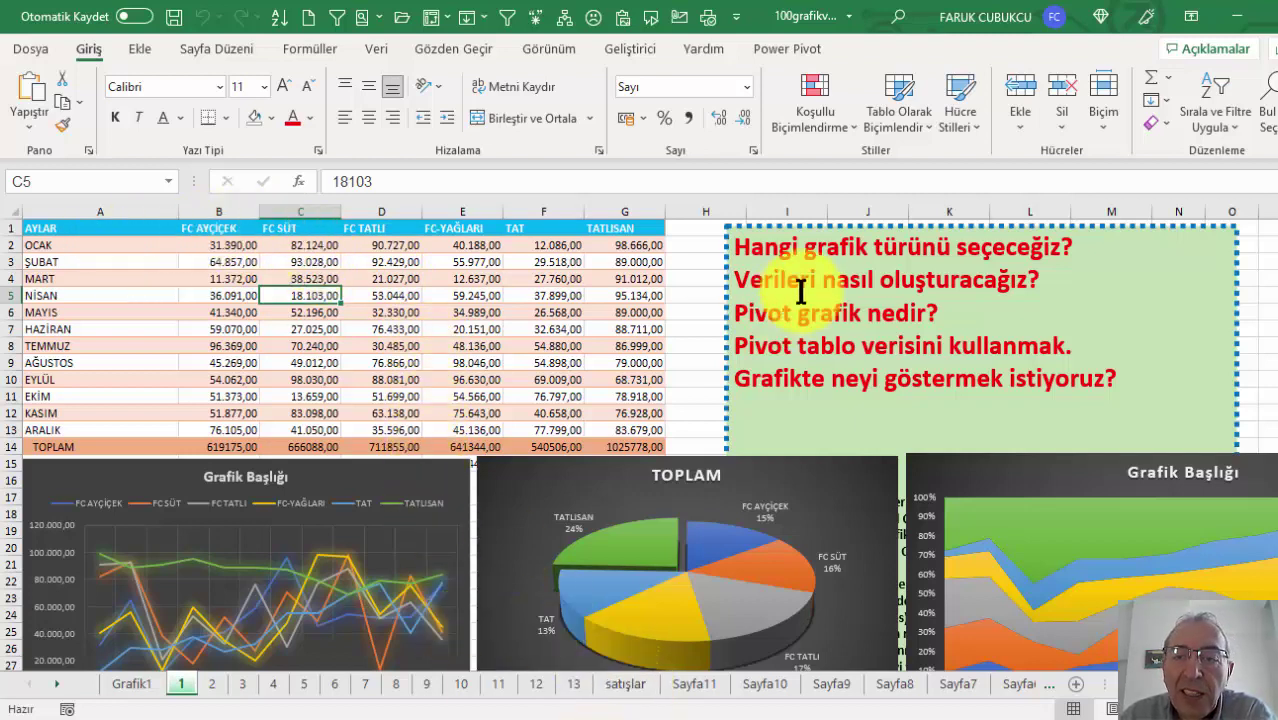
drag(1093, 280, 735, 280)
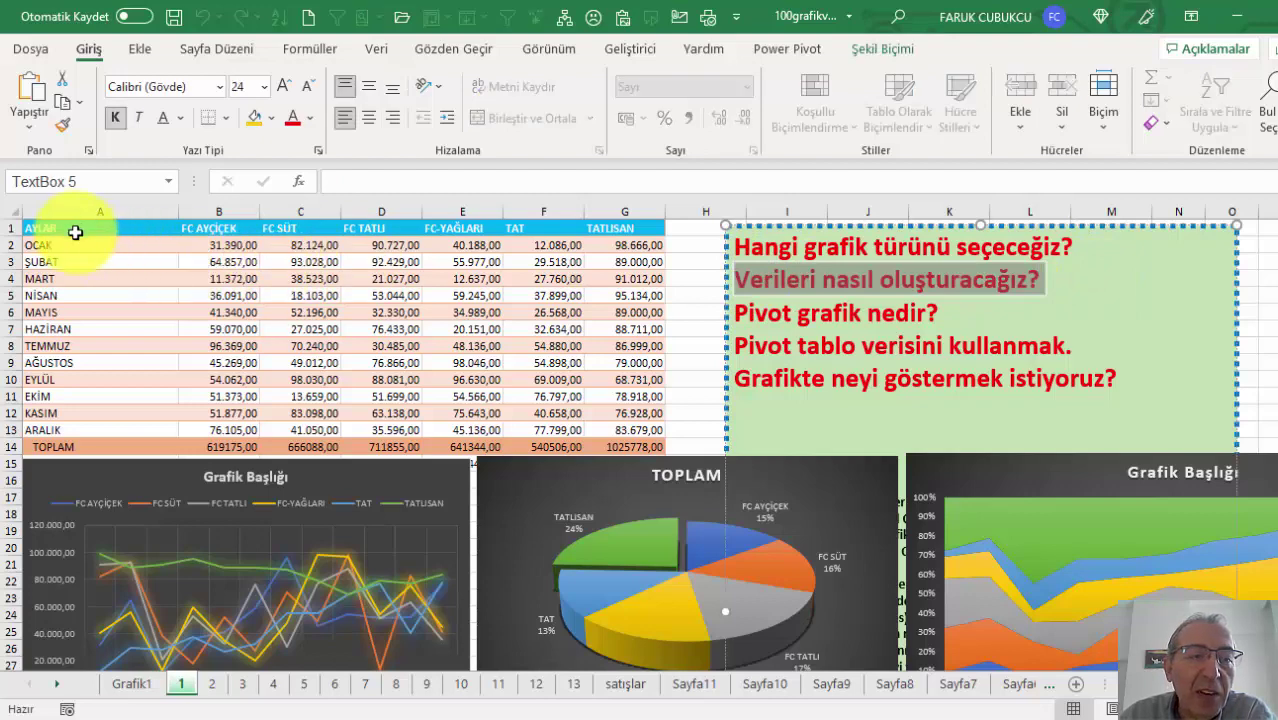
drag(75, 232, 593, 429)
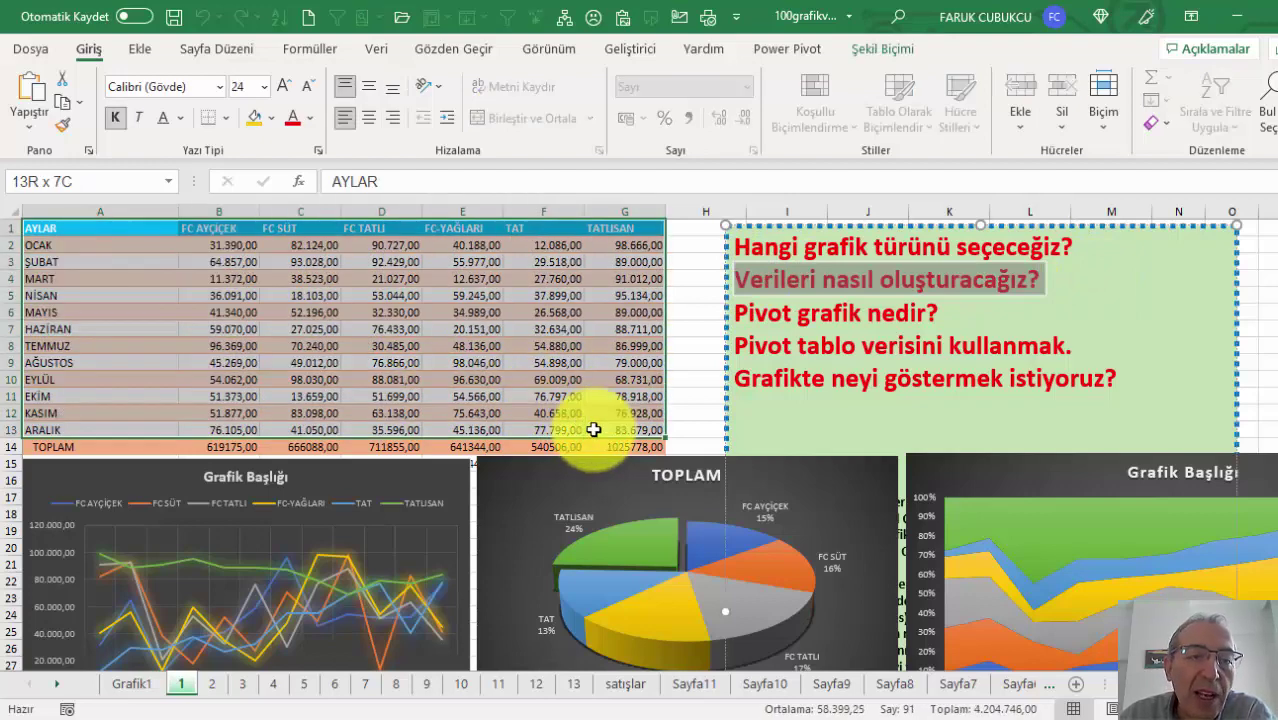
On the satışlar sheet, insert a trial clustered column chart, then delete it
click(625, 684)
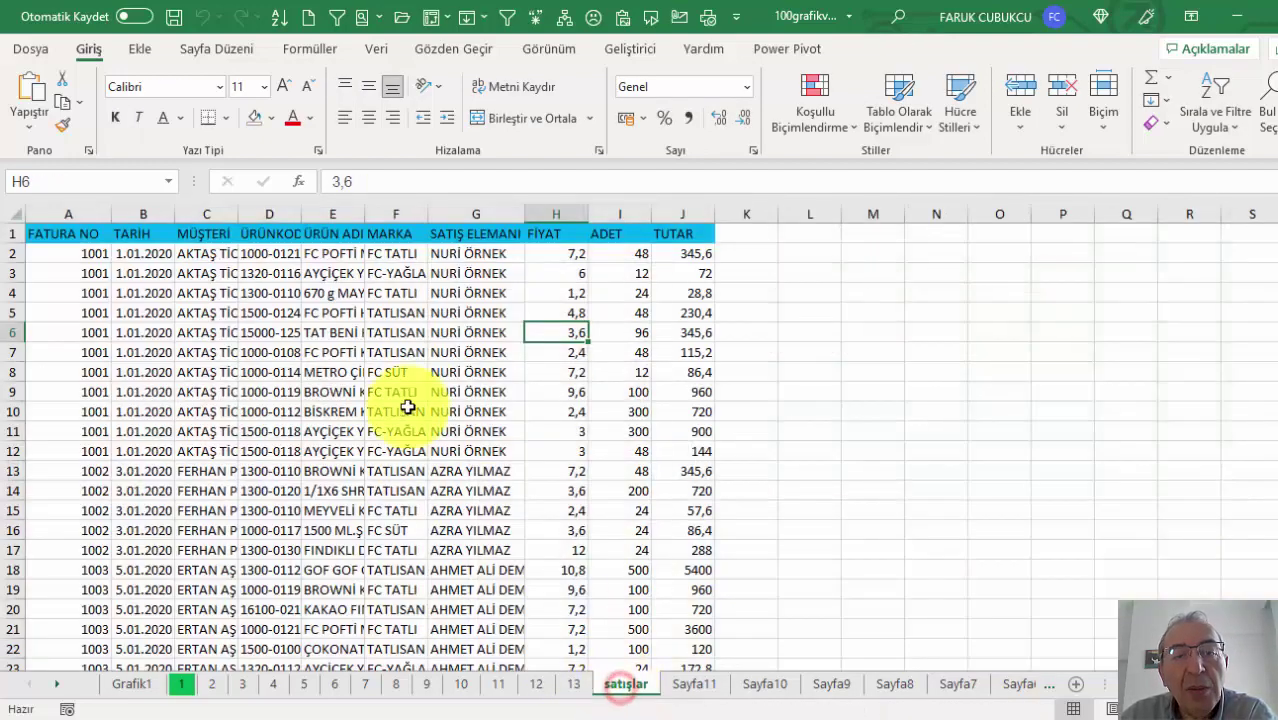
click(409, 384)
drag(419, 383, 87, 224)
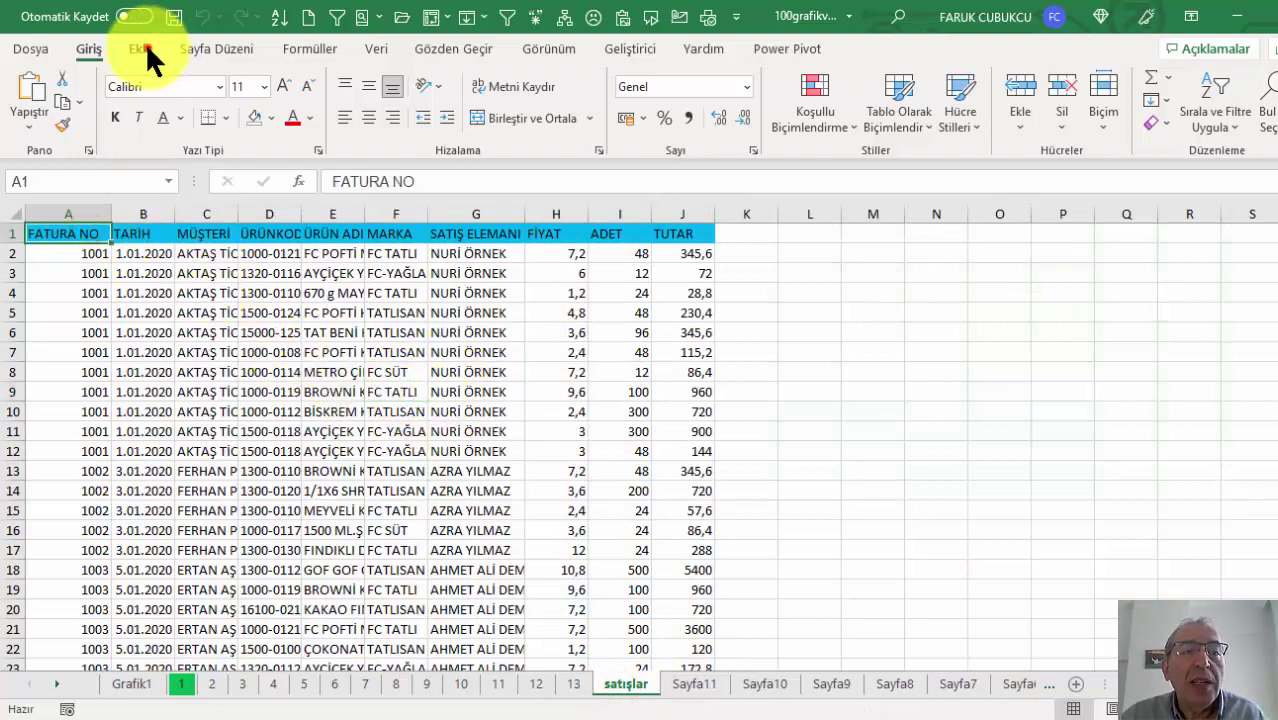
click(145, 48)
click(480, 80)
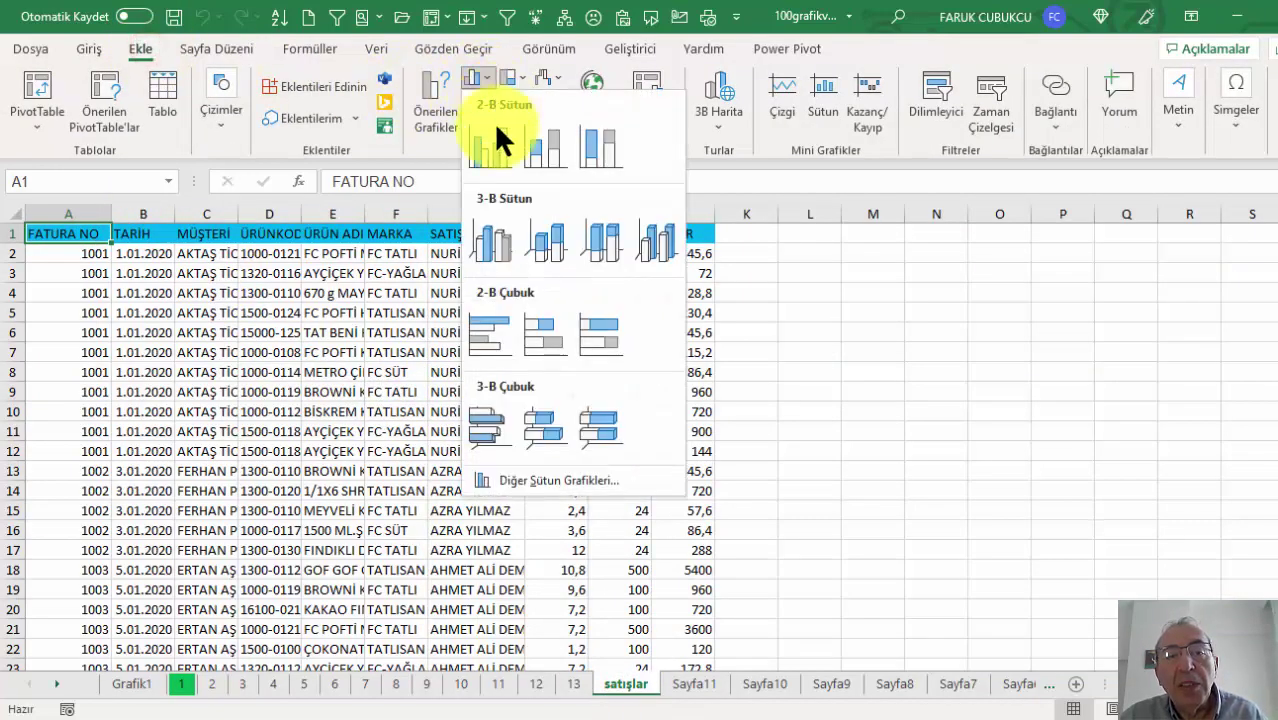
click(490, 135)
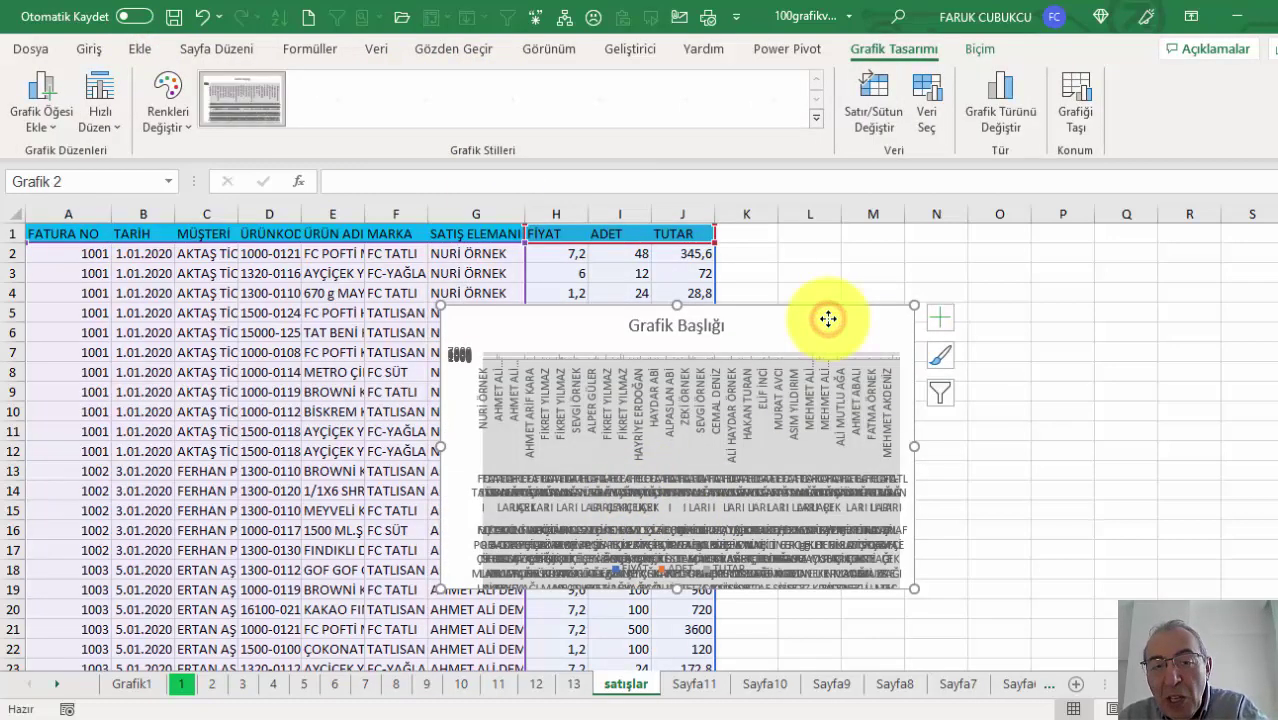
key(Delete)
Select A1:F12 and G1:I8 on satışlar, then return to cell A1
drag(75, 234, 413, 445)
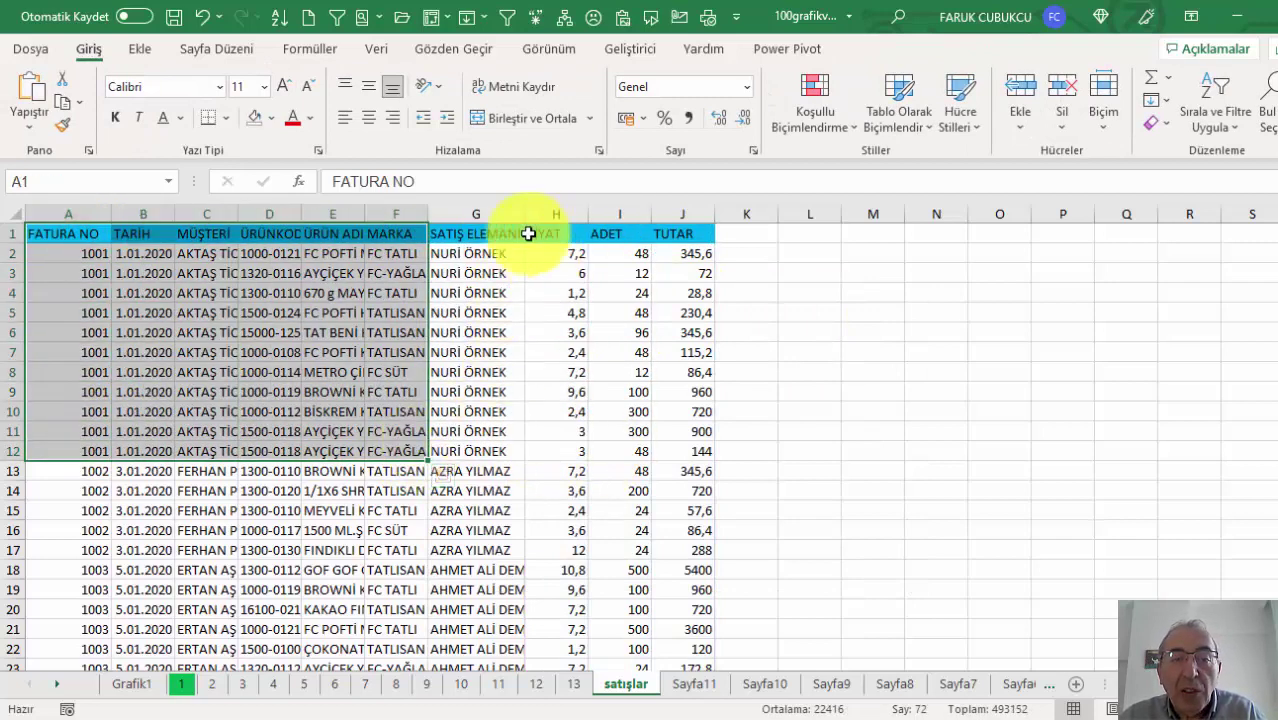
drag(518, 234, 610, 372)
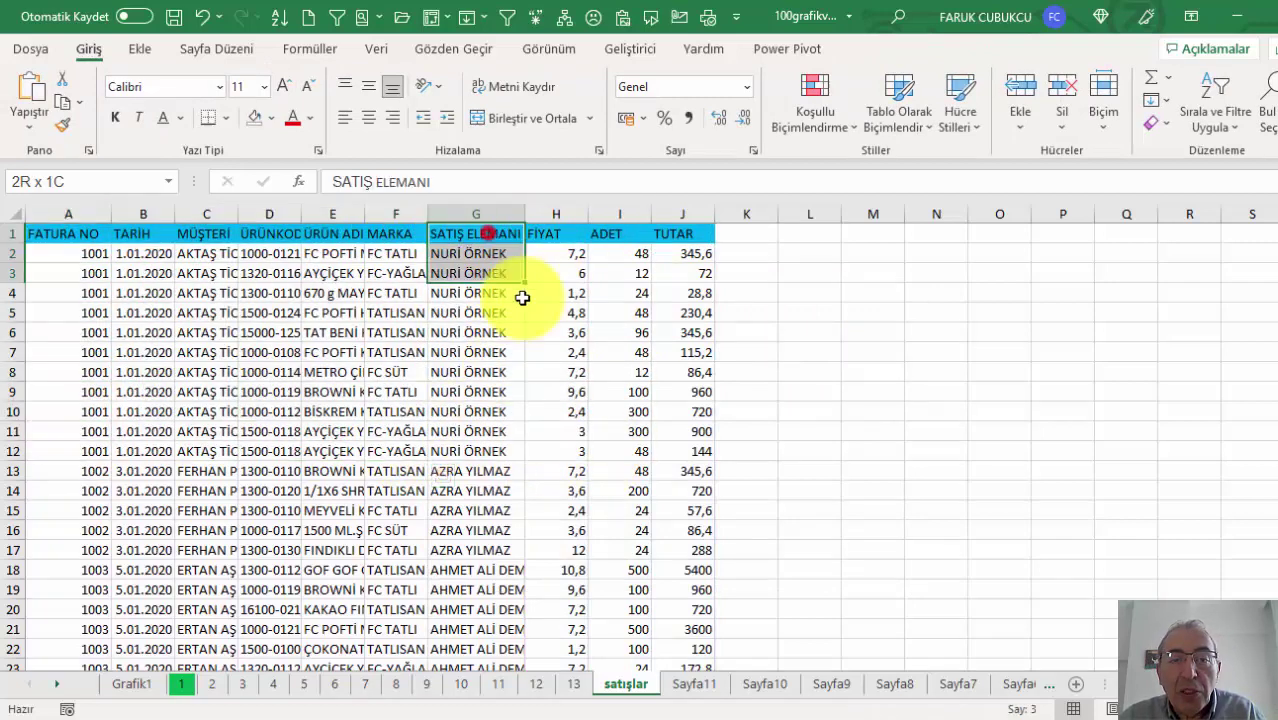
click(343, 312)
click(83, 237)
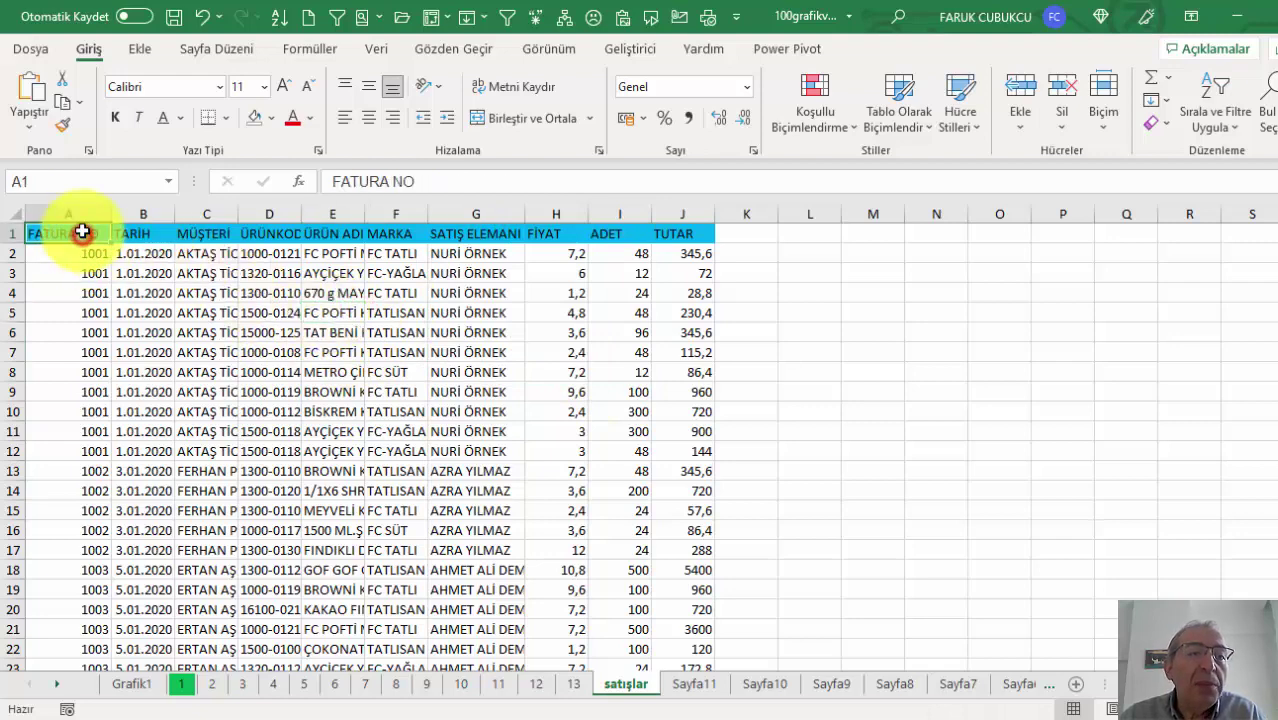
click(140, 50)
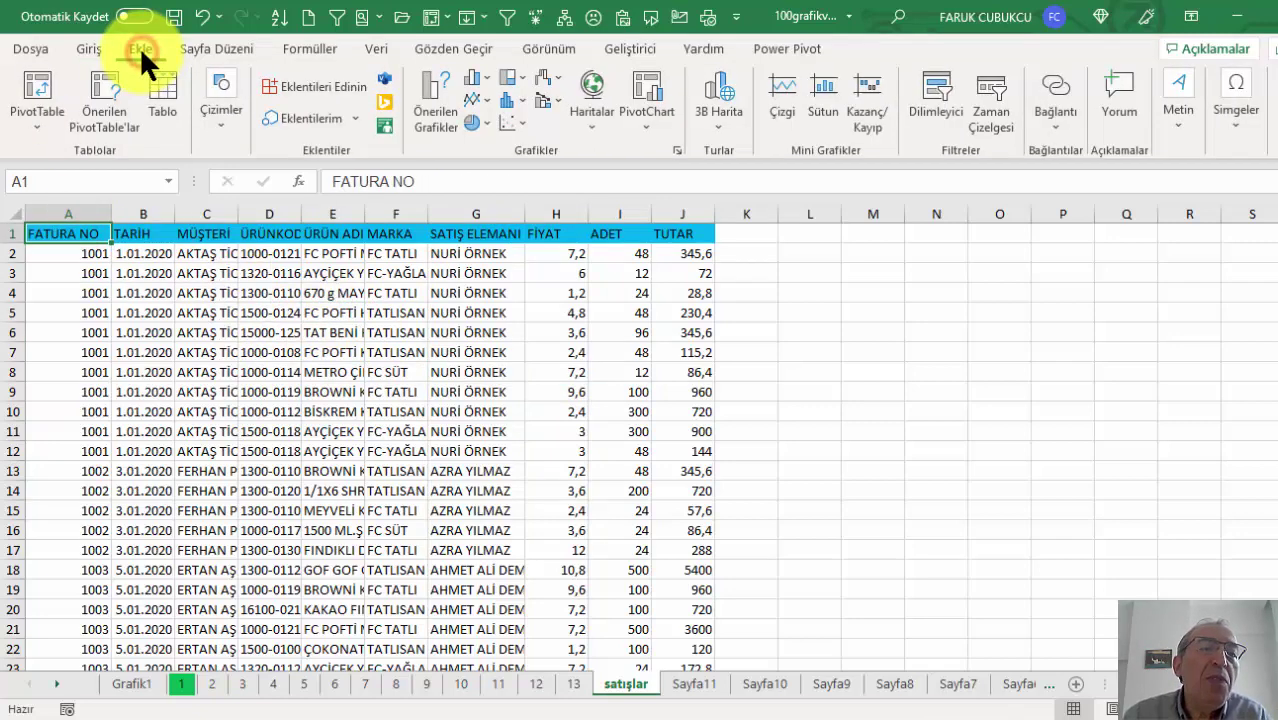
Create a pivot table from the sales range on a new sheet
click(35, 122)
click(38, 85)
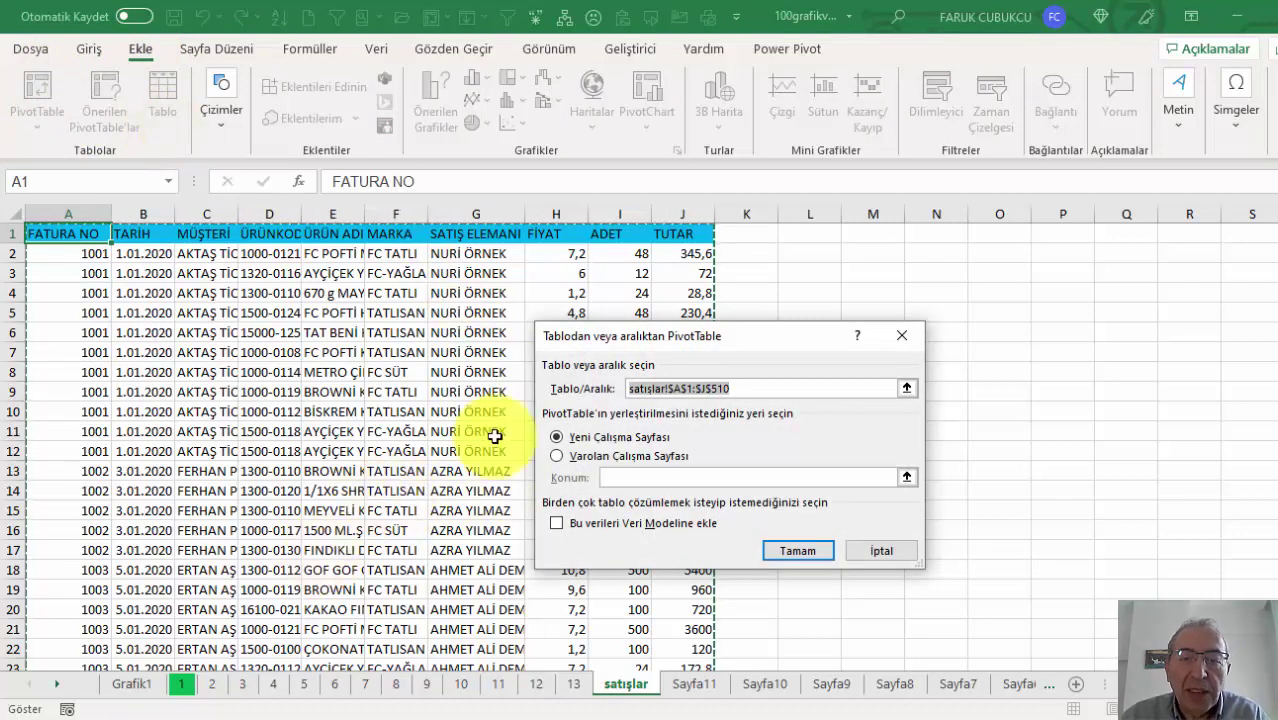
click(784, 542)
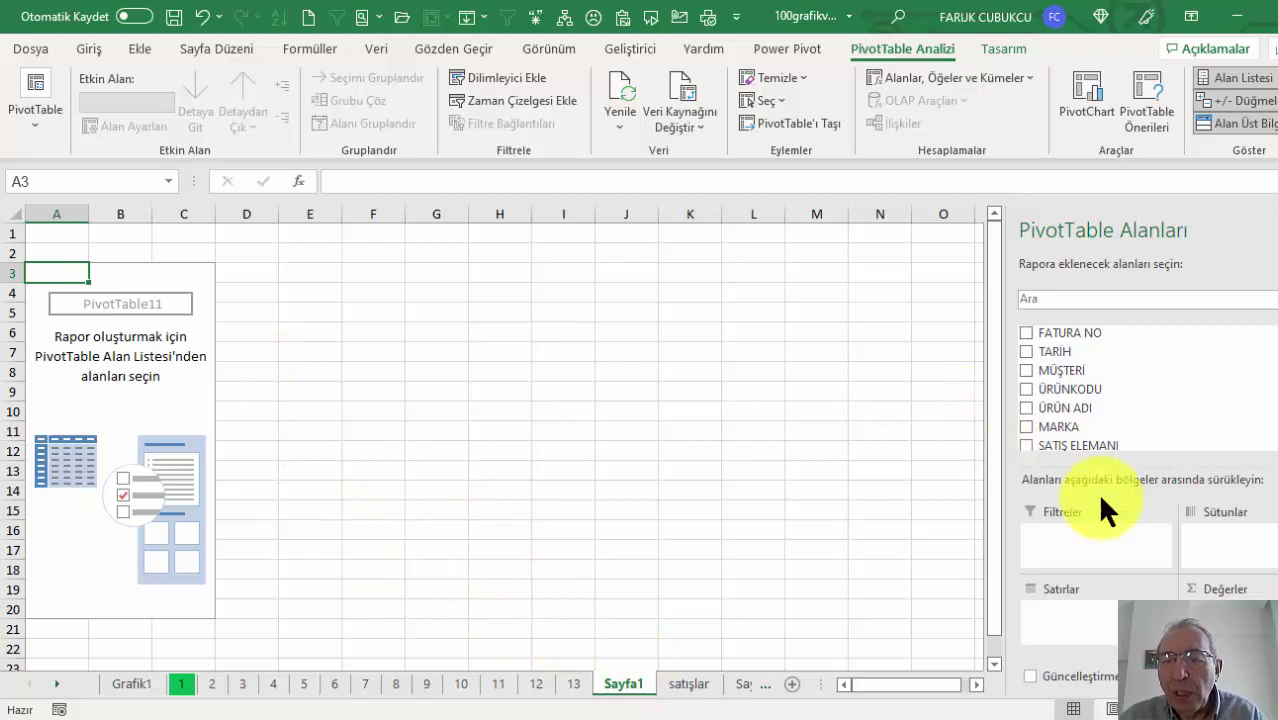
Build the pivot with MARKA in rows, ADET as values and TARİH in Sütunlar
drag(1063, 430, 1105, 632)
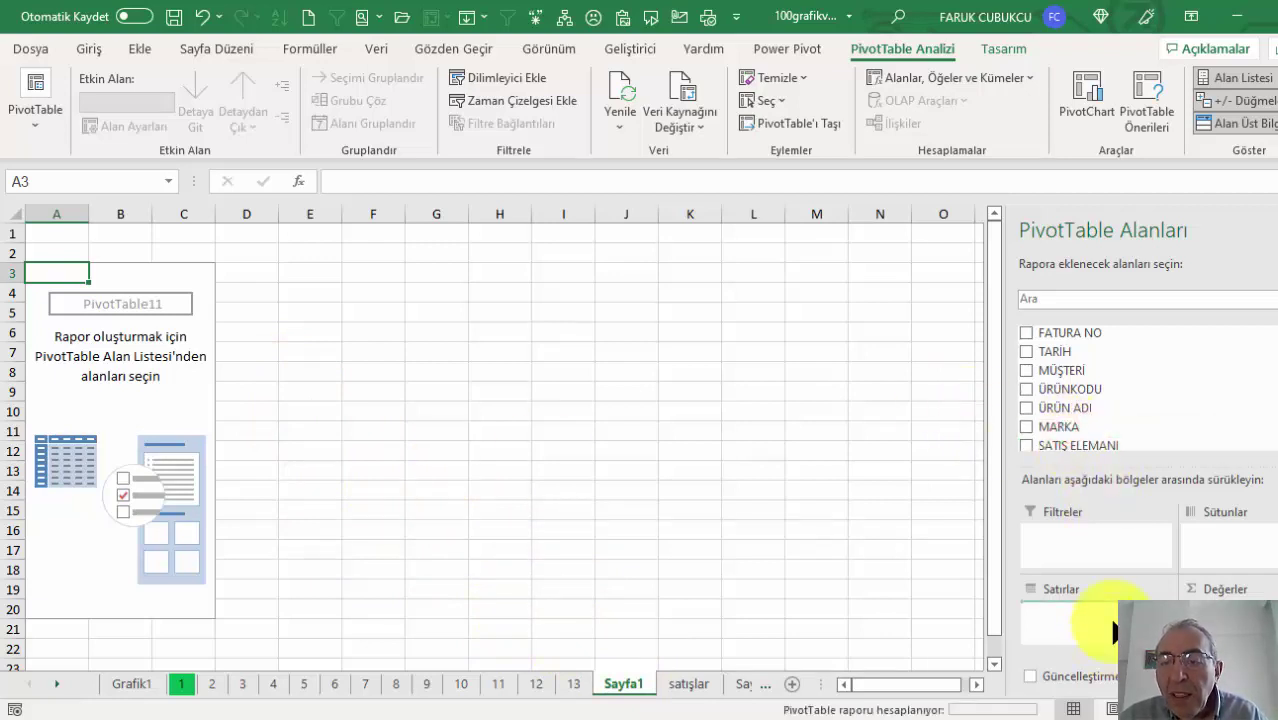
scroll(1130, 435, down, 2)
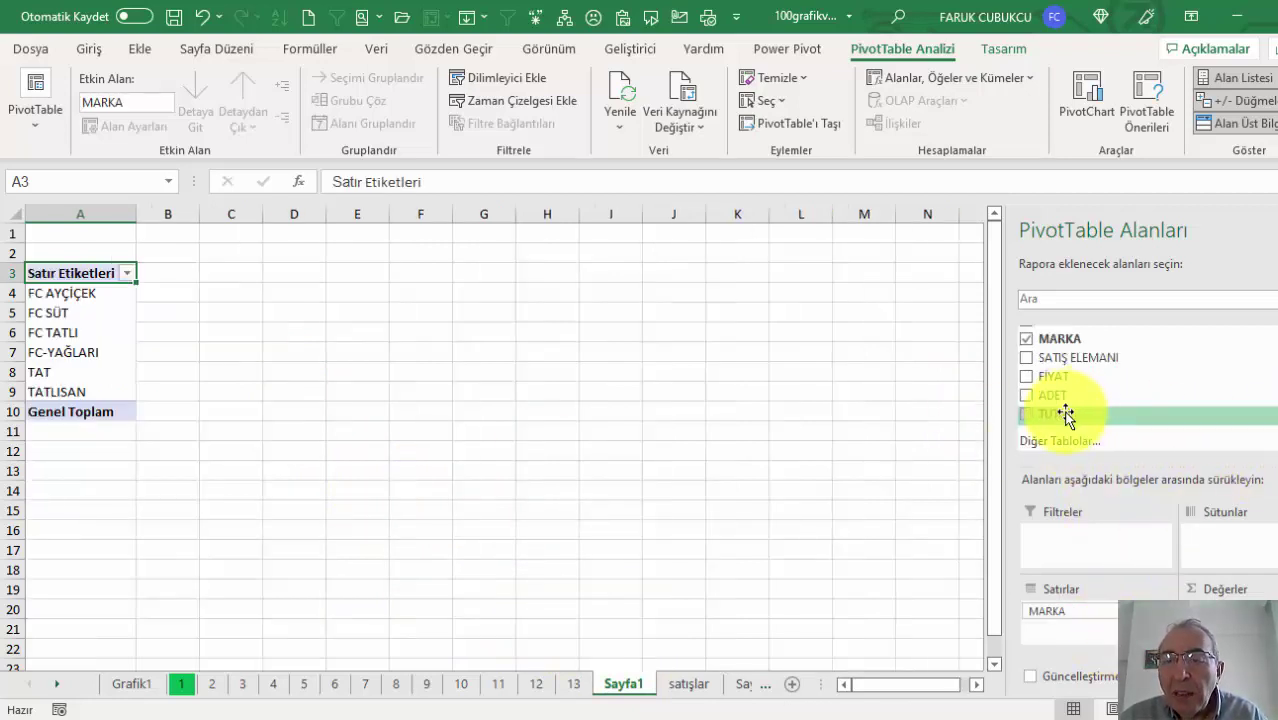
mouse_move(1062, 412)
mouse_down()
mouse_move(1215, 592)
mouse_move(1215, 615)
mouse_up()
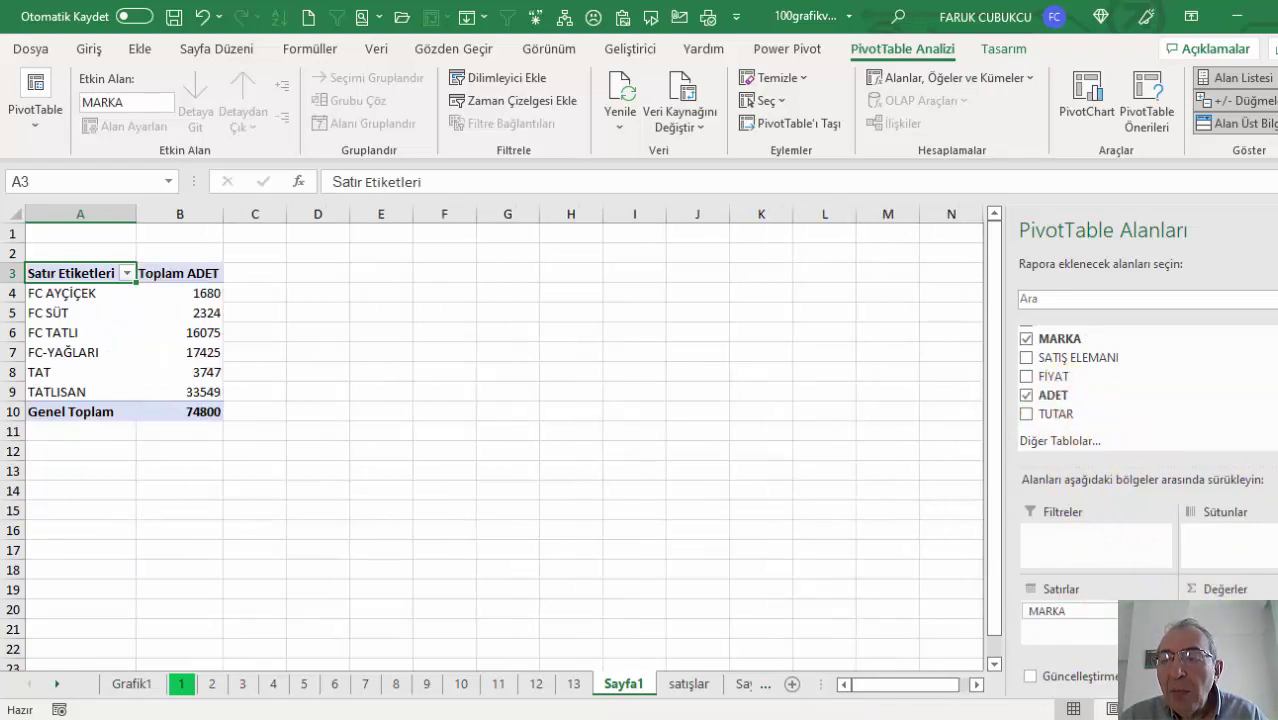
scroll(1147, 380, up, 3)
drag(1083, 340, 1210, 570)
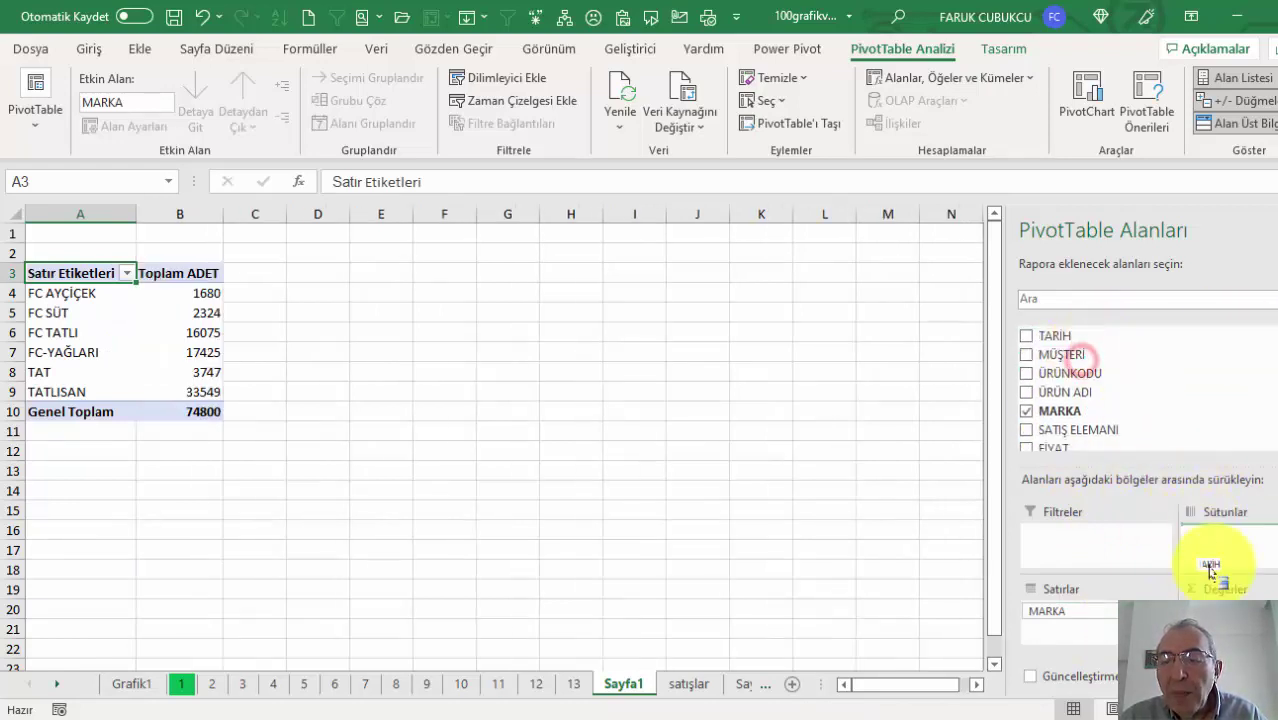
click(324, 333)
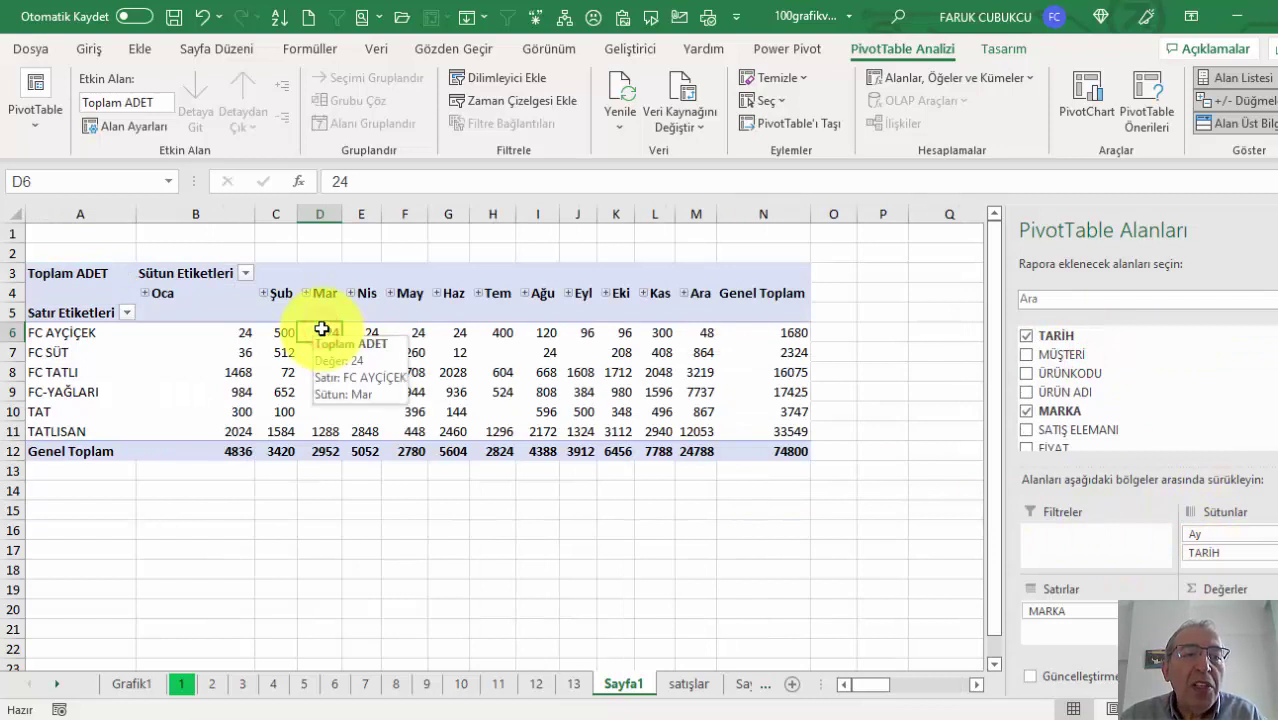
click(137, 47)
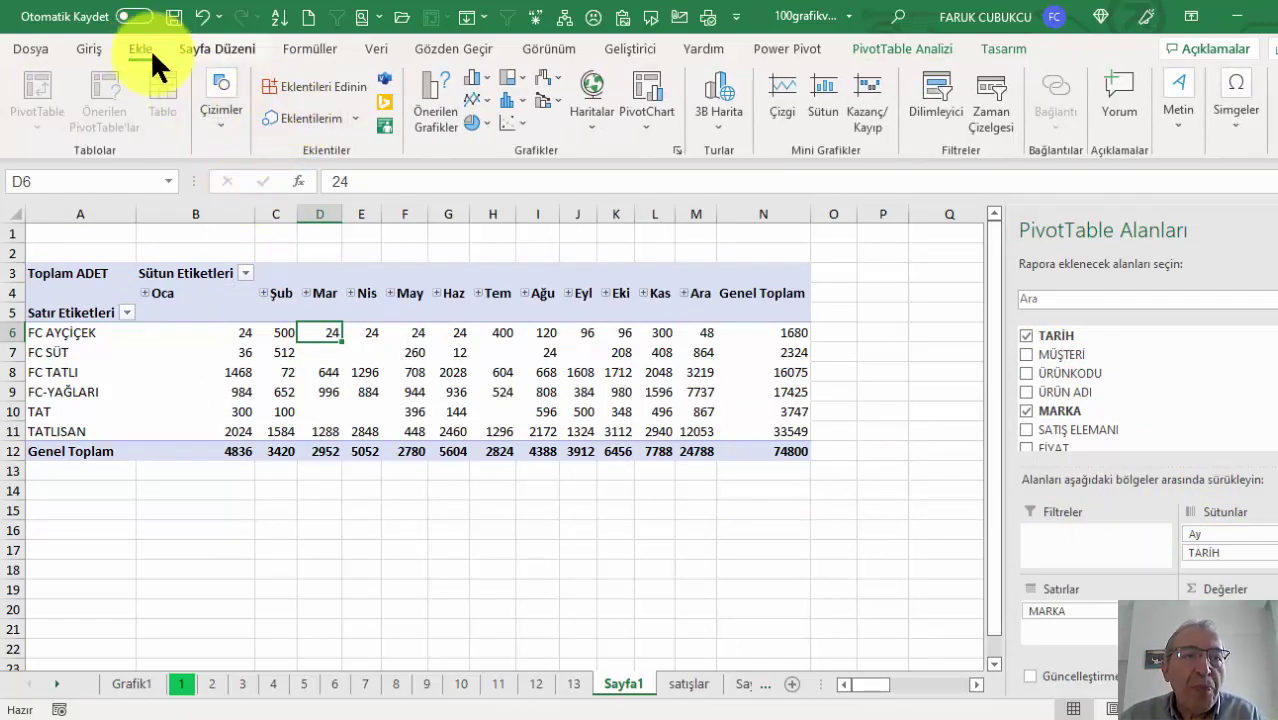
Insert a clustered column PivotChart, enlarge it and move it up and left
click(475, 76)
click(495, 141)
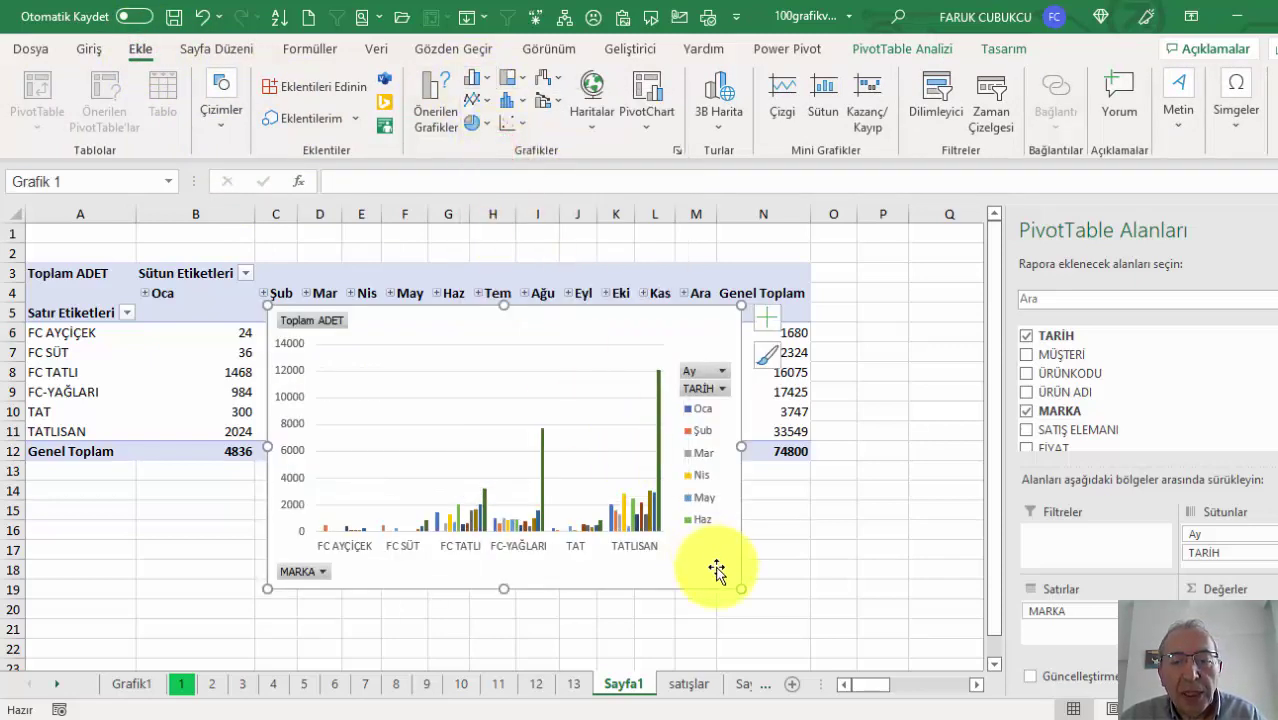
drag(741, 589, 801, 606)
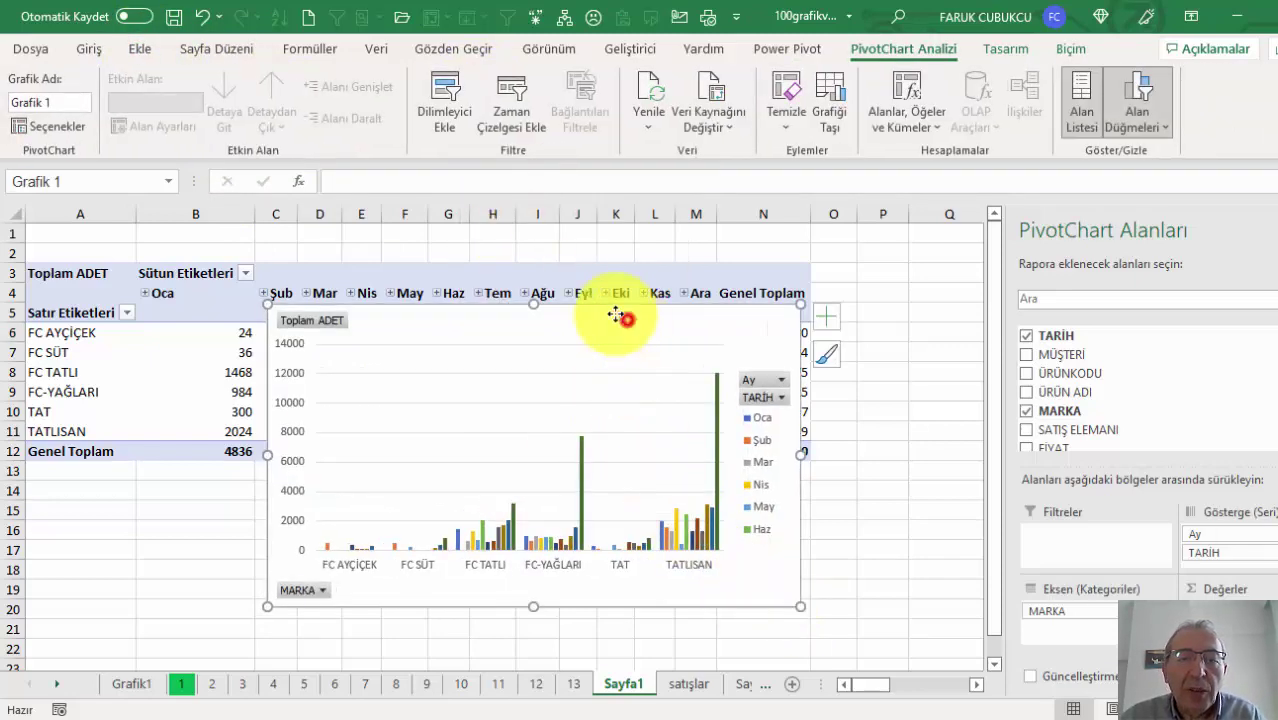
drag(617, 315, 584, 303)
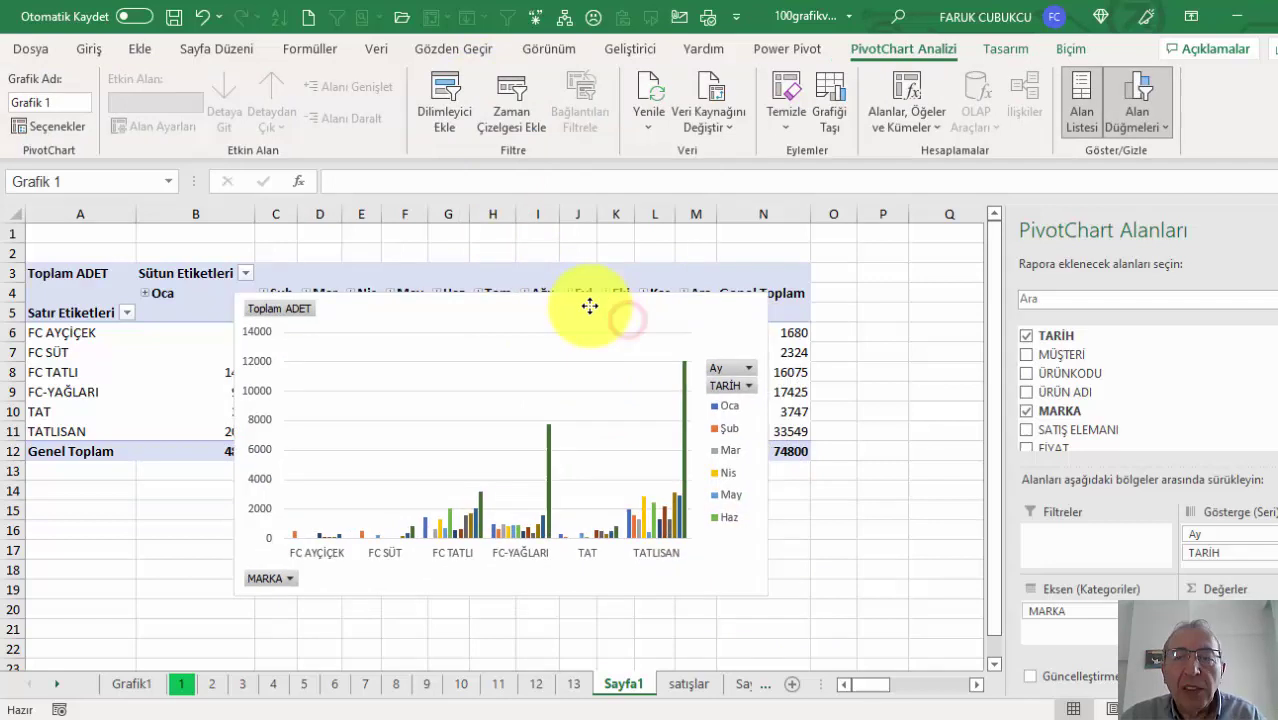
Switch row/column for months on the axis, apply the dark style, enlarge and reposition
click(993, 50)
click(962, 100)
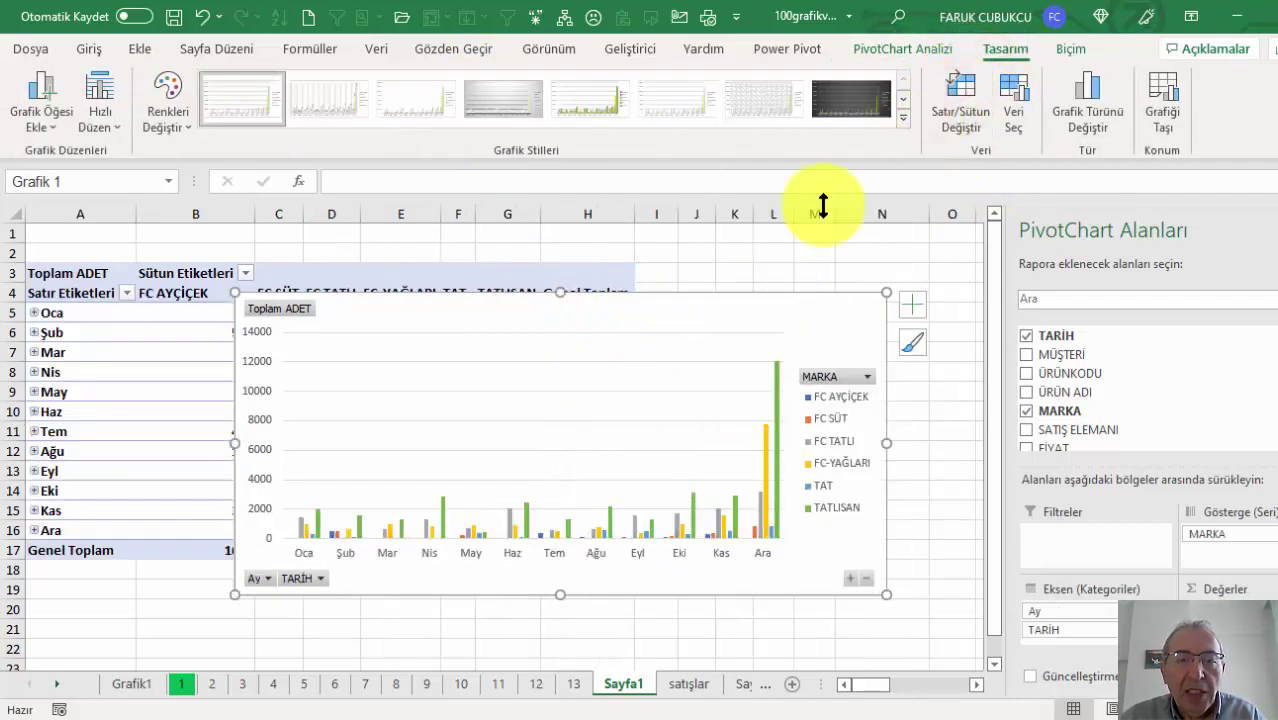
click(847, 100)
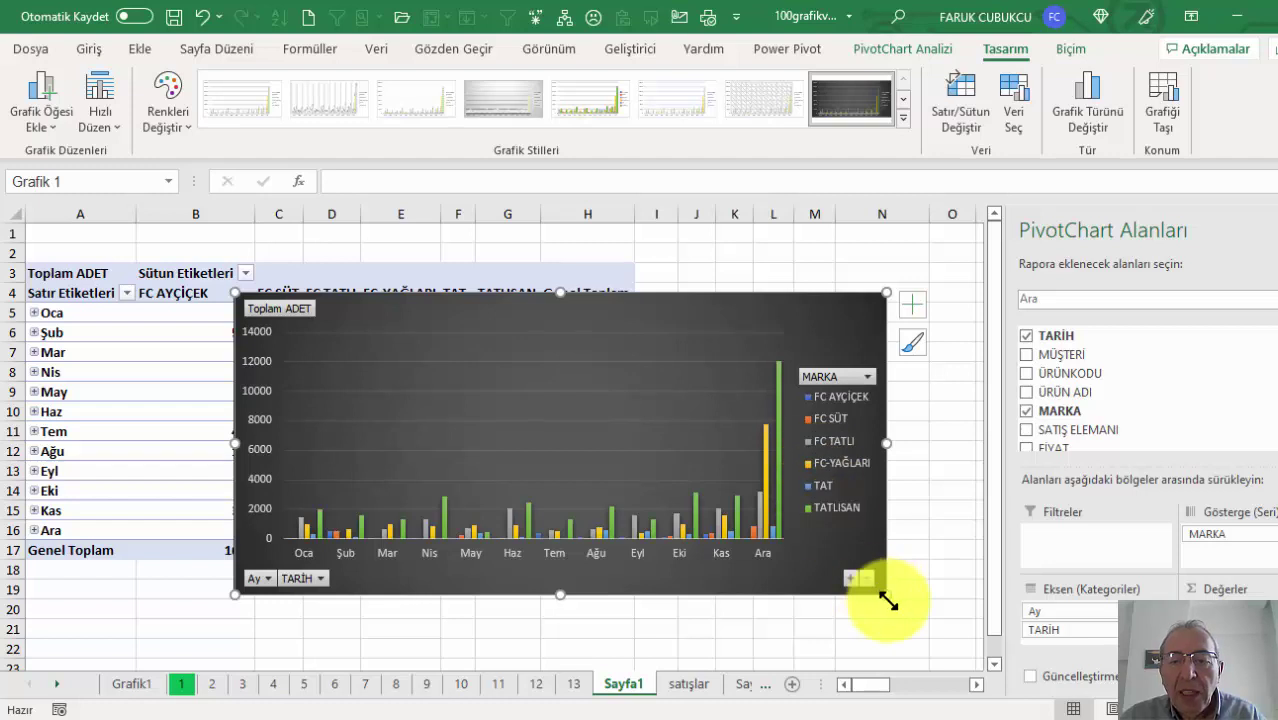
drag(887, 602, 909, 634)
drag(695, 307, 544, 248)
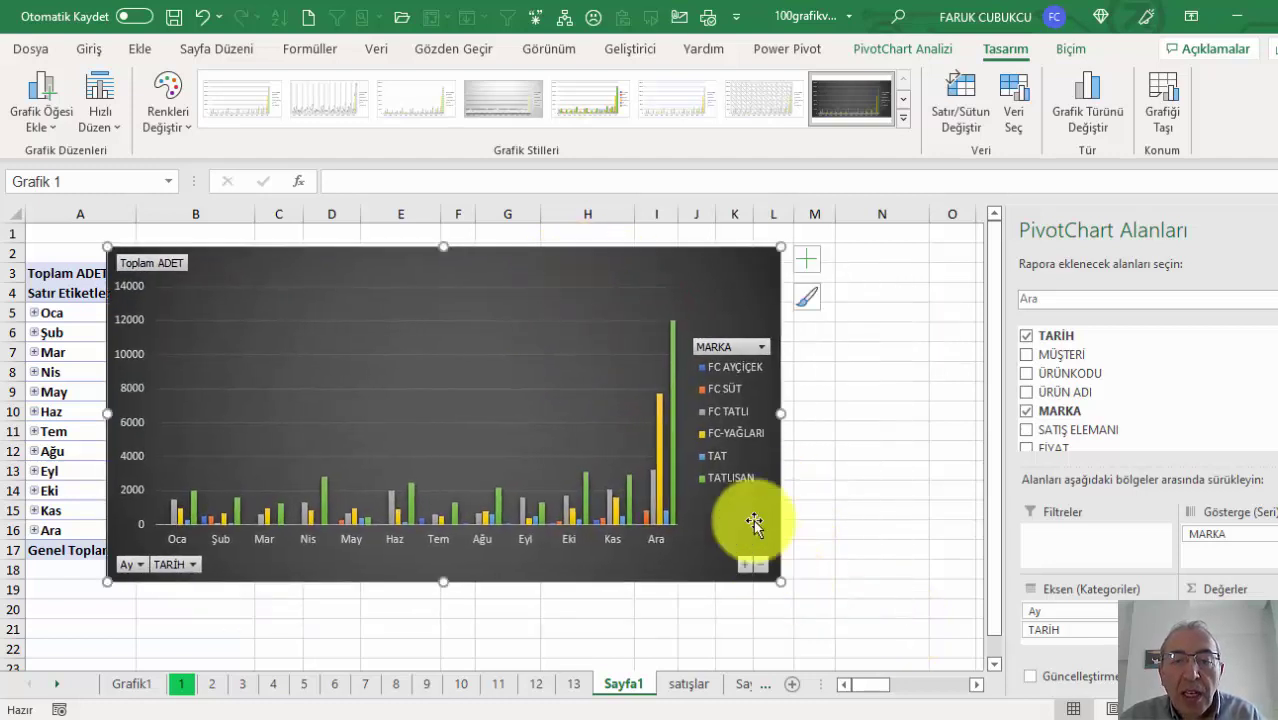
right_click(560, 265)
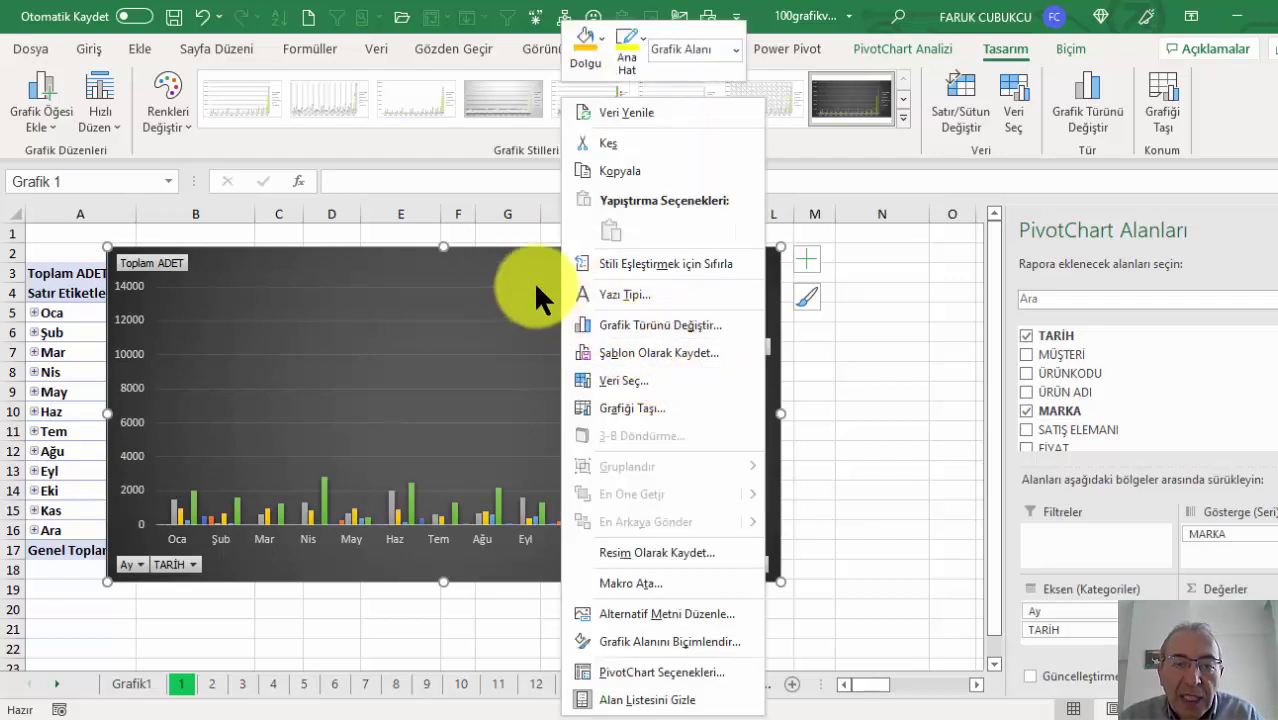
click(612, 406)
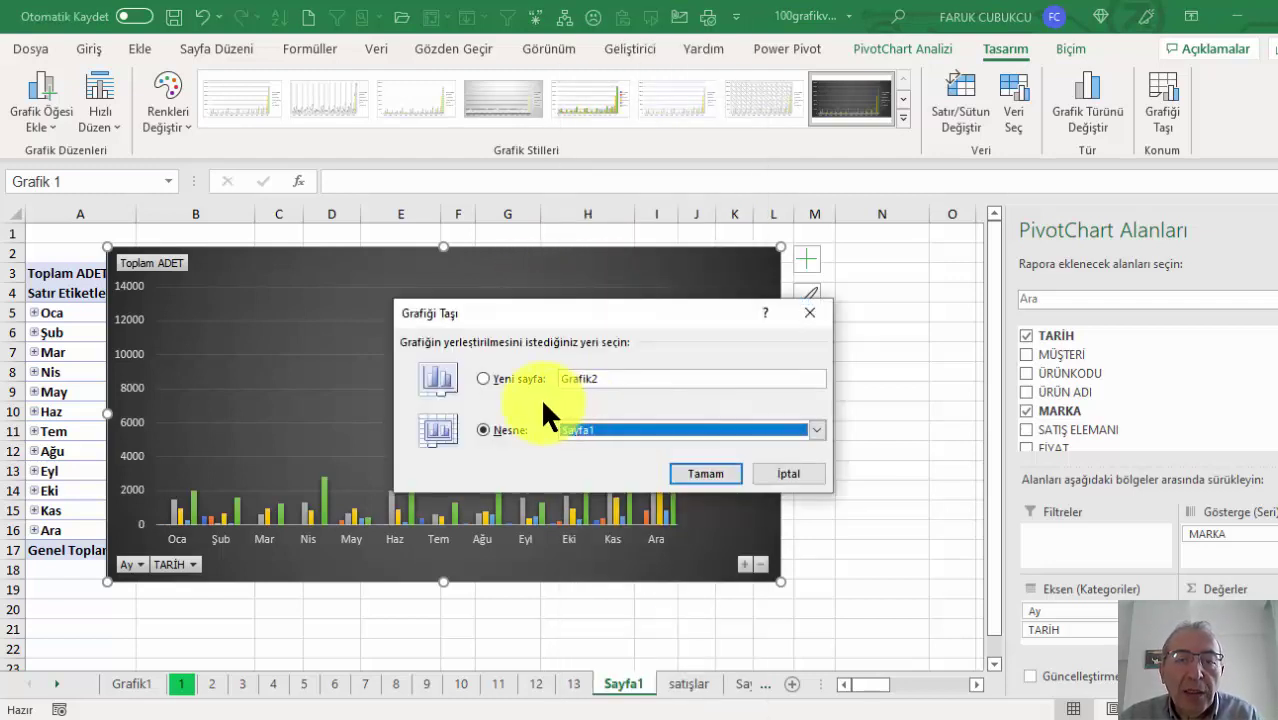
Move the PivotChart to a new sheet Grafik2, then return to Sayfa1
click(536, 378)
click(714, 473)
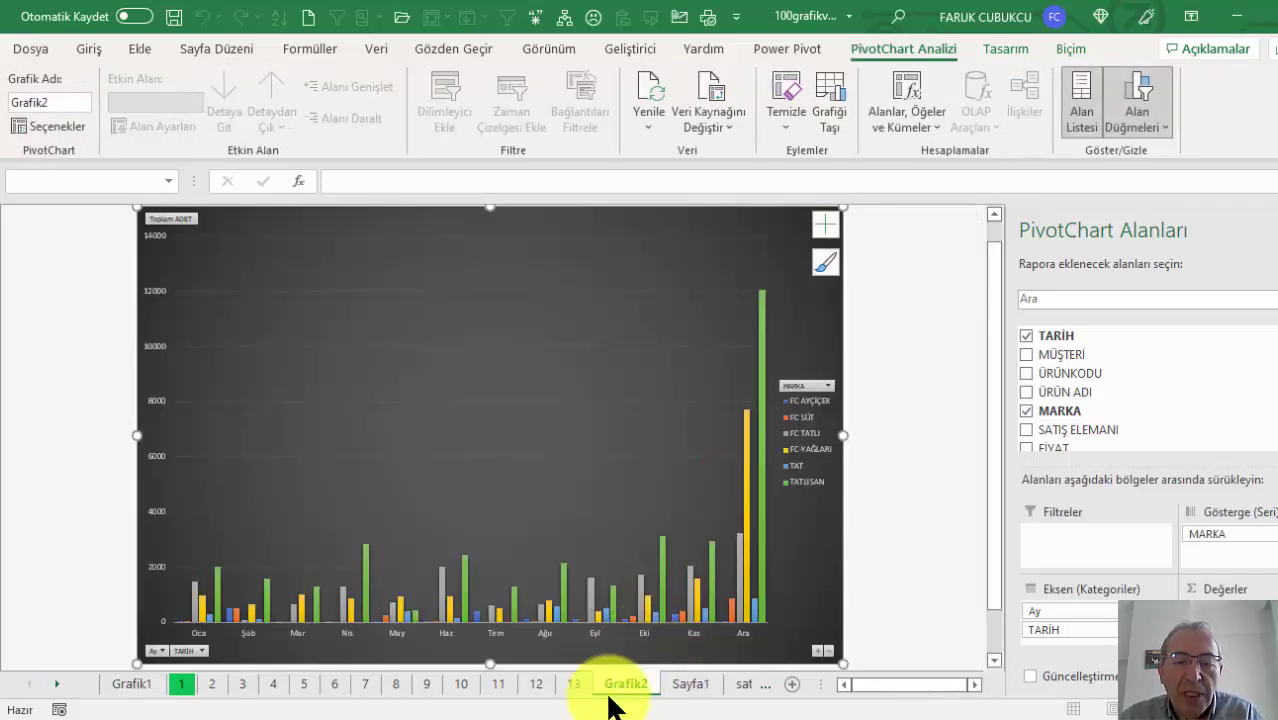
click(700, 686)
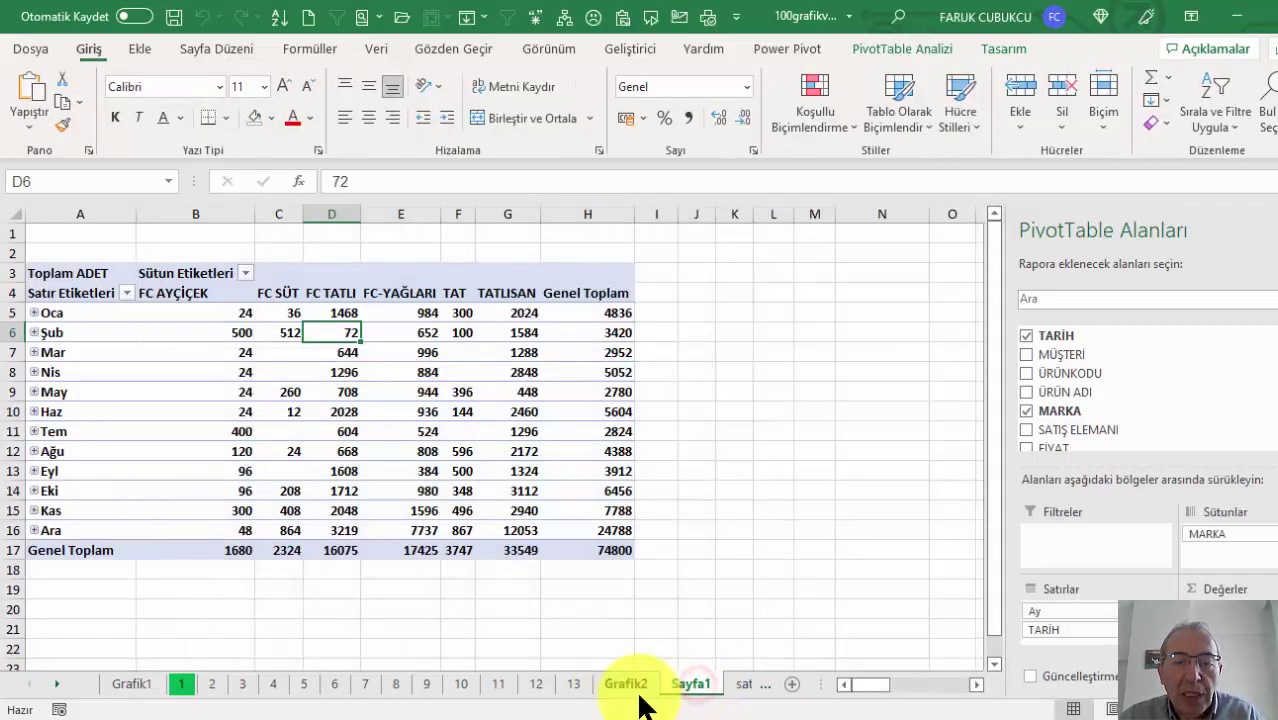
click(638, 680)
click(697, 685)
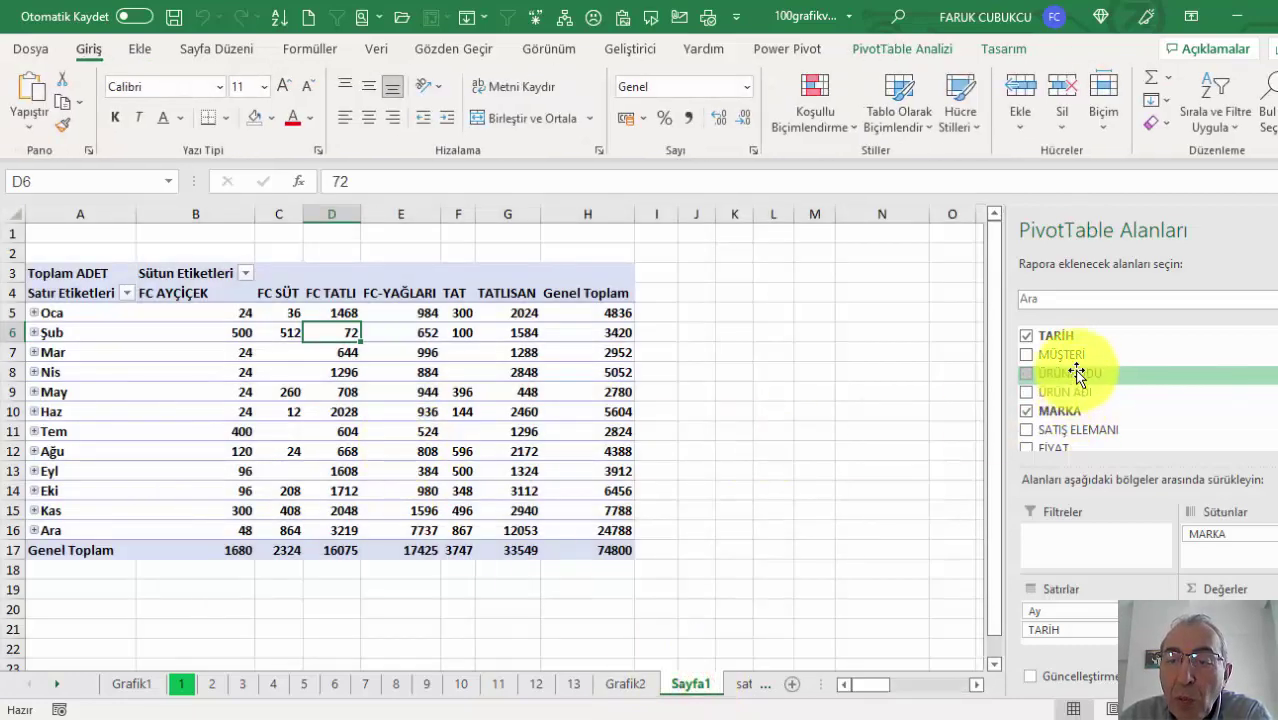
Add MÜŞTERİ to Satırlar beneath the dates
drag(1063, 358, 1064, 617)
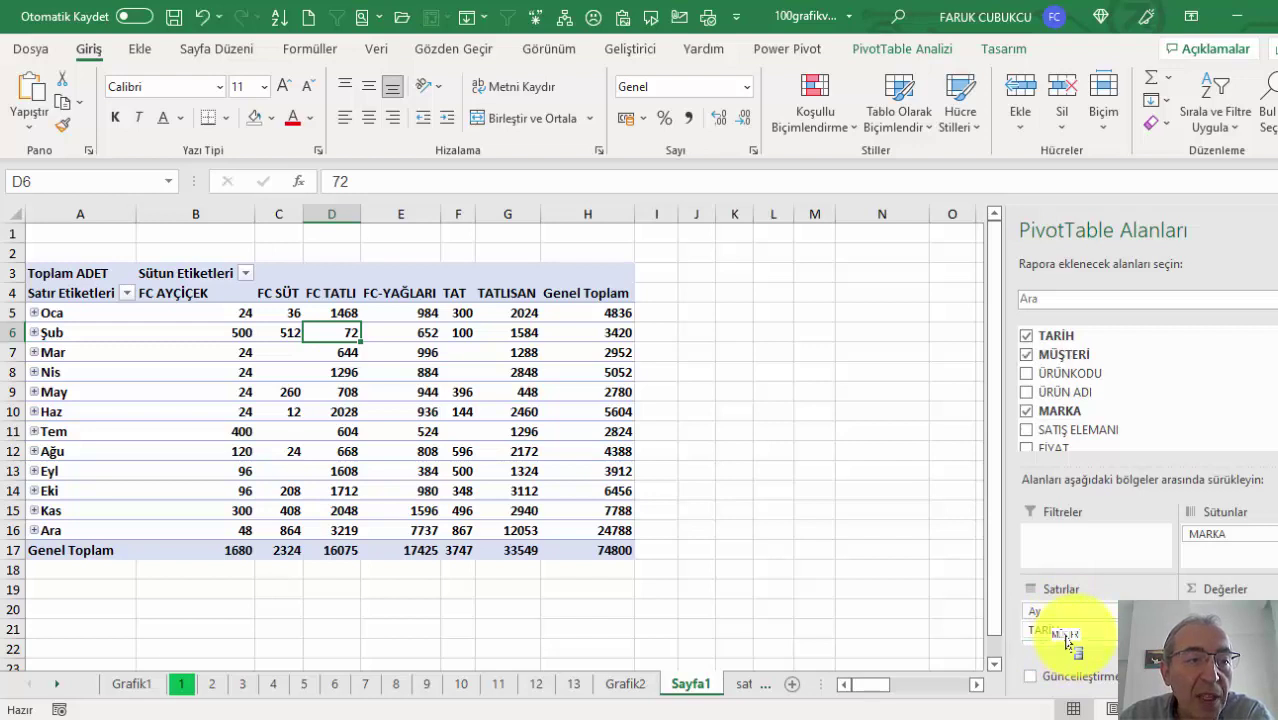
drag(1067, 642, 1066, 640)
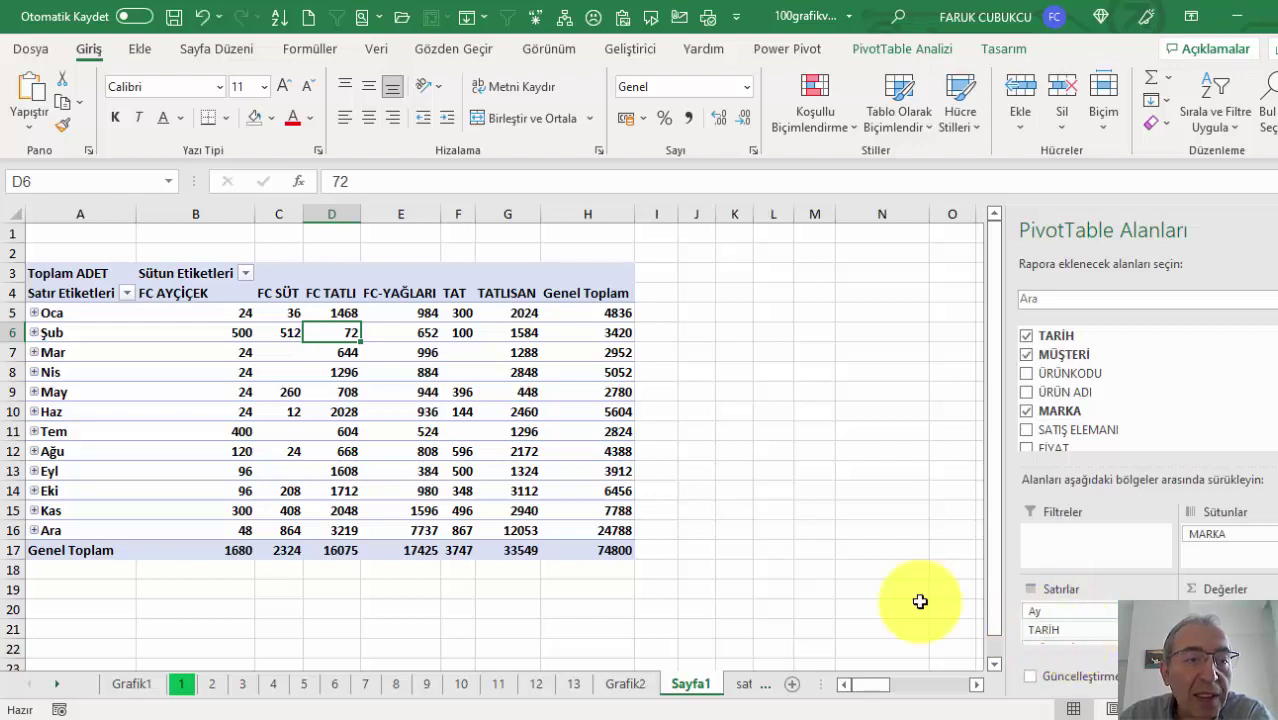
click(35, 312)
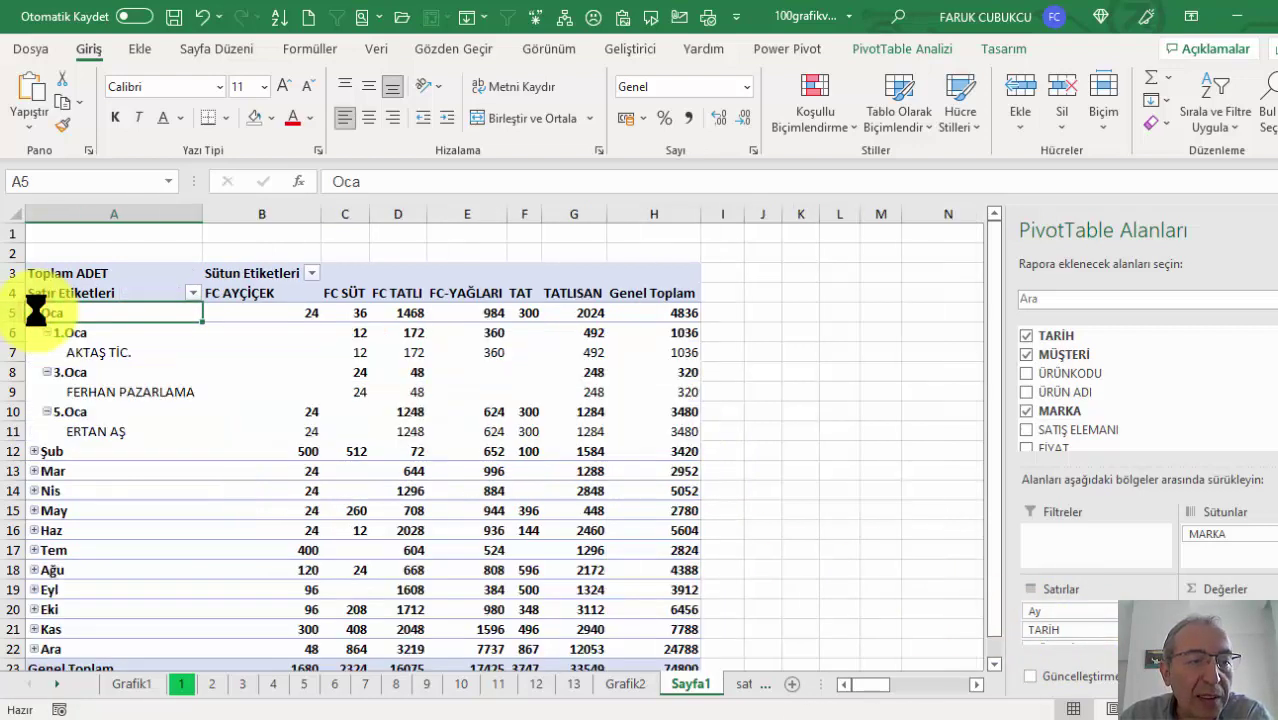
click(35, 313)
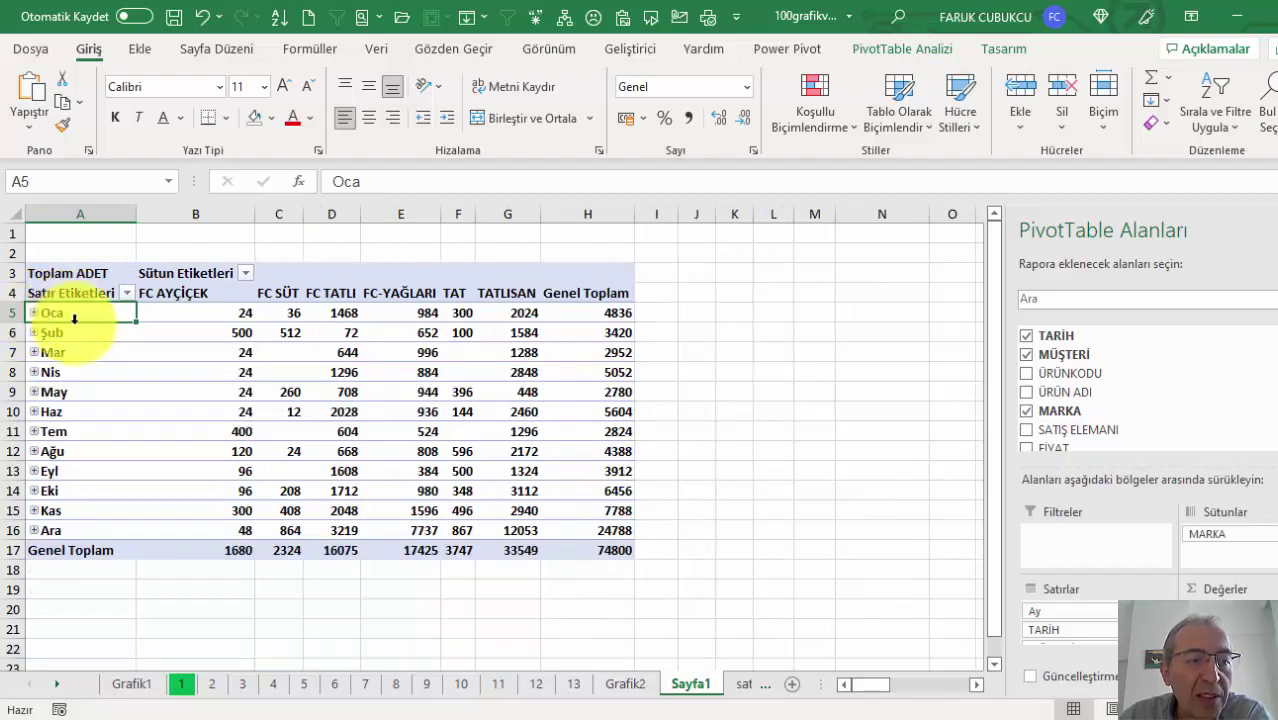
Group TARİH by Ay and collapse all months
right_click(81, 313)
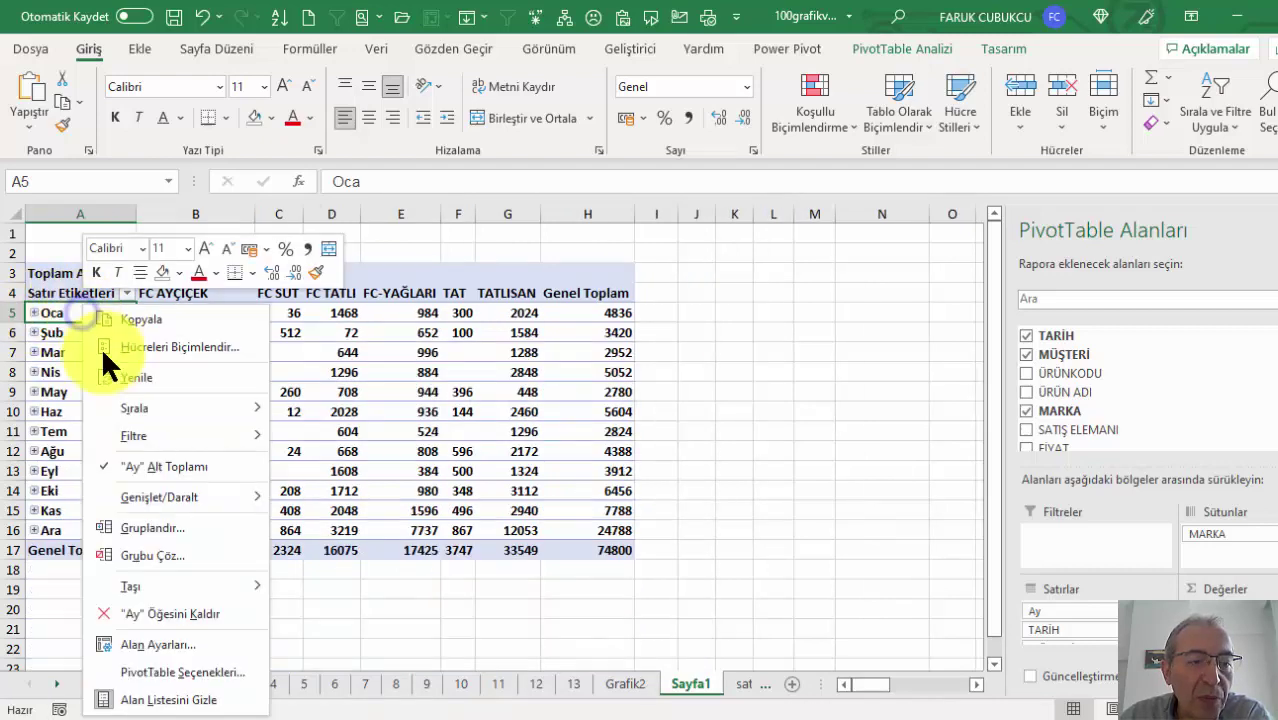
click(146, 517)
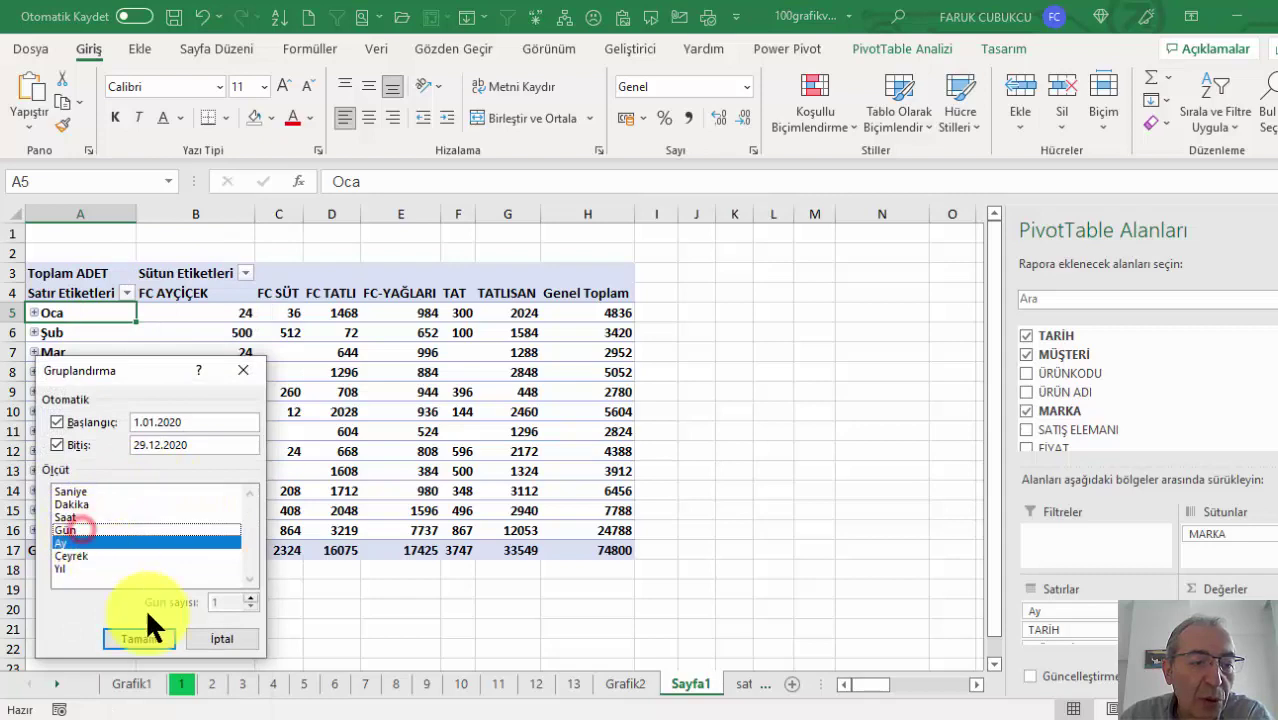
click(149, 625)
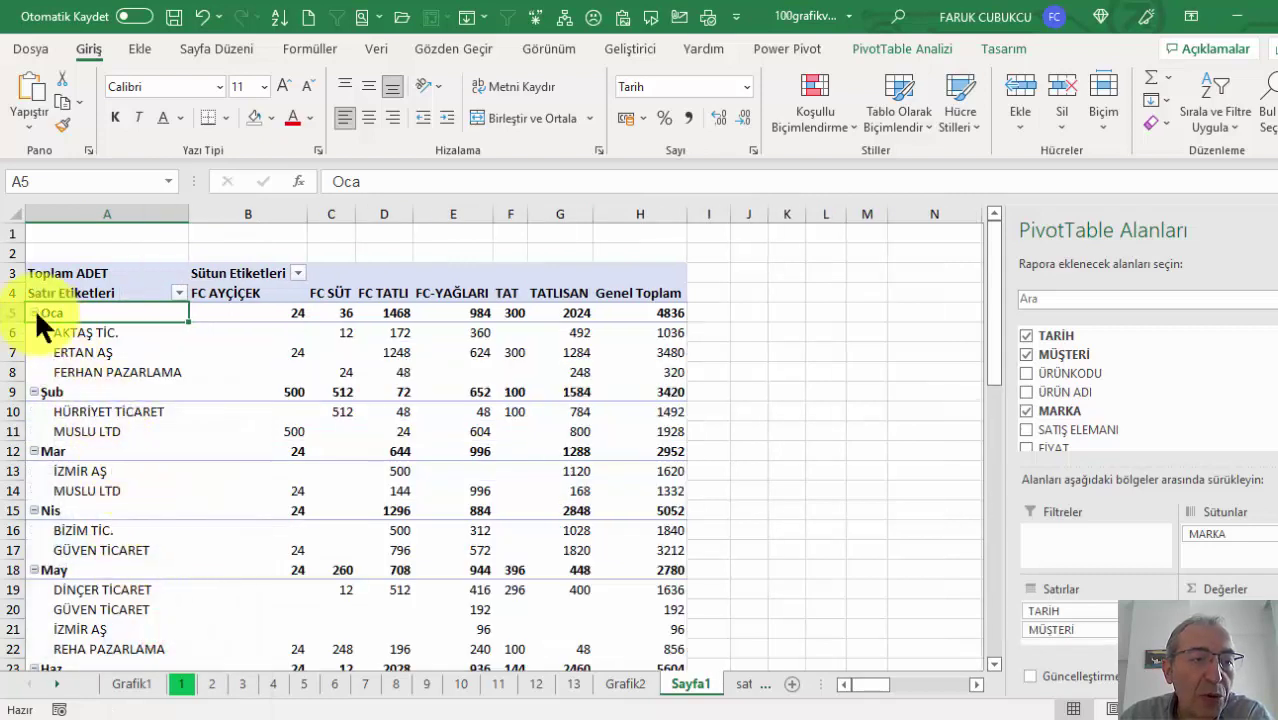
right_click(48, 306)
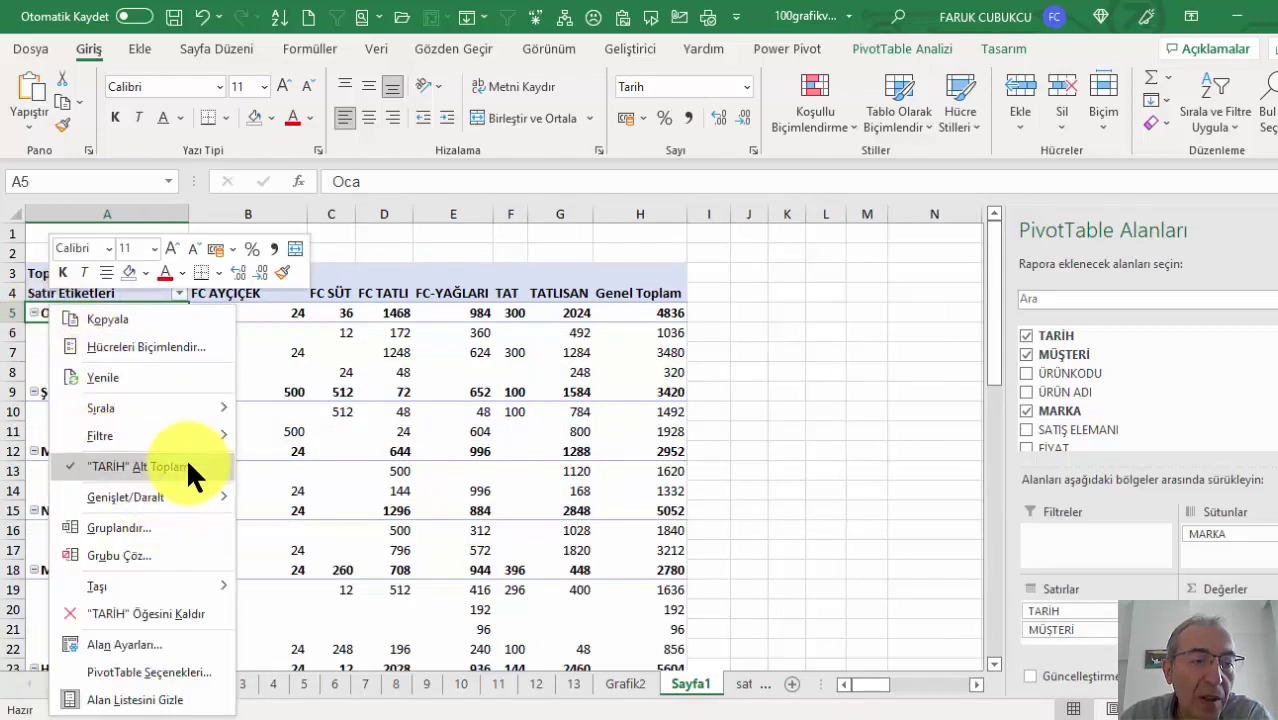
mouse_move(175, 493)
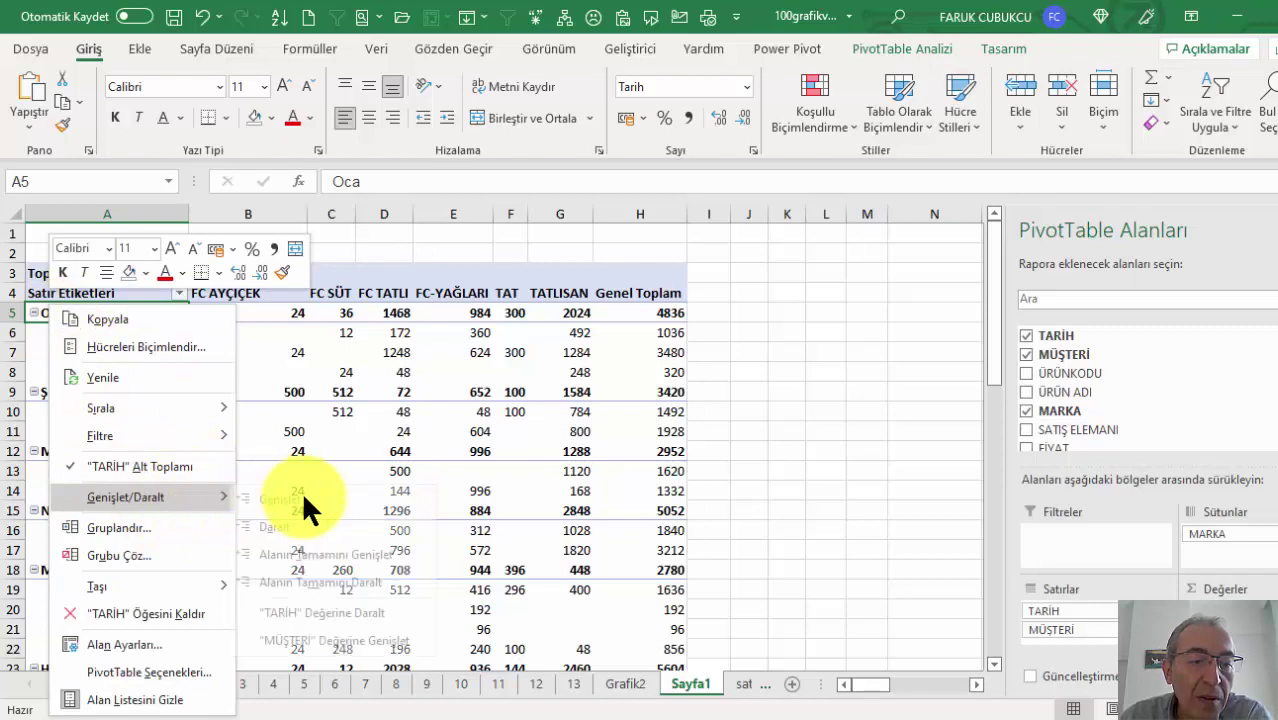
click(341, 587)
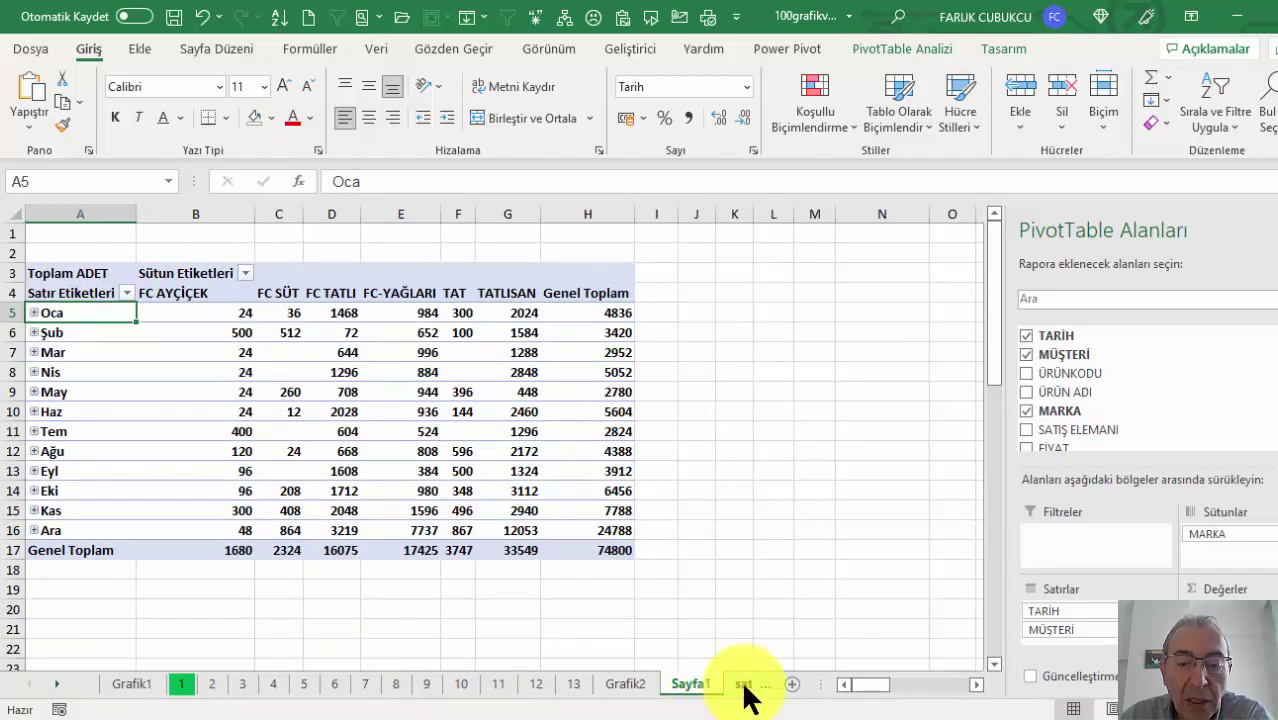
Expand Oca to show its customers and check the Grafik2 chart and customer filter
click(626, 684)
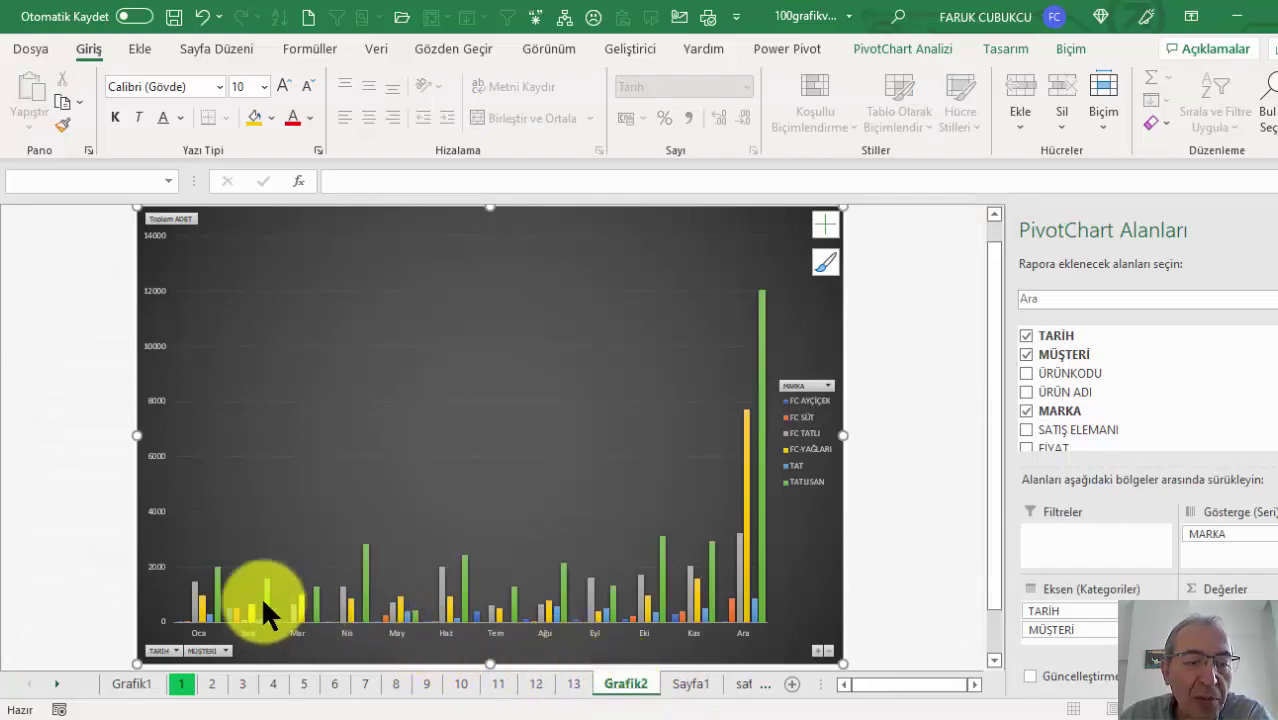
click(690, 684)
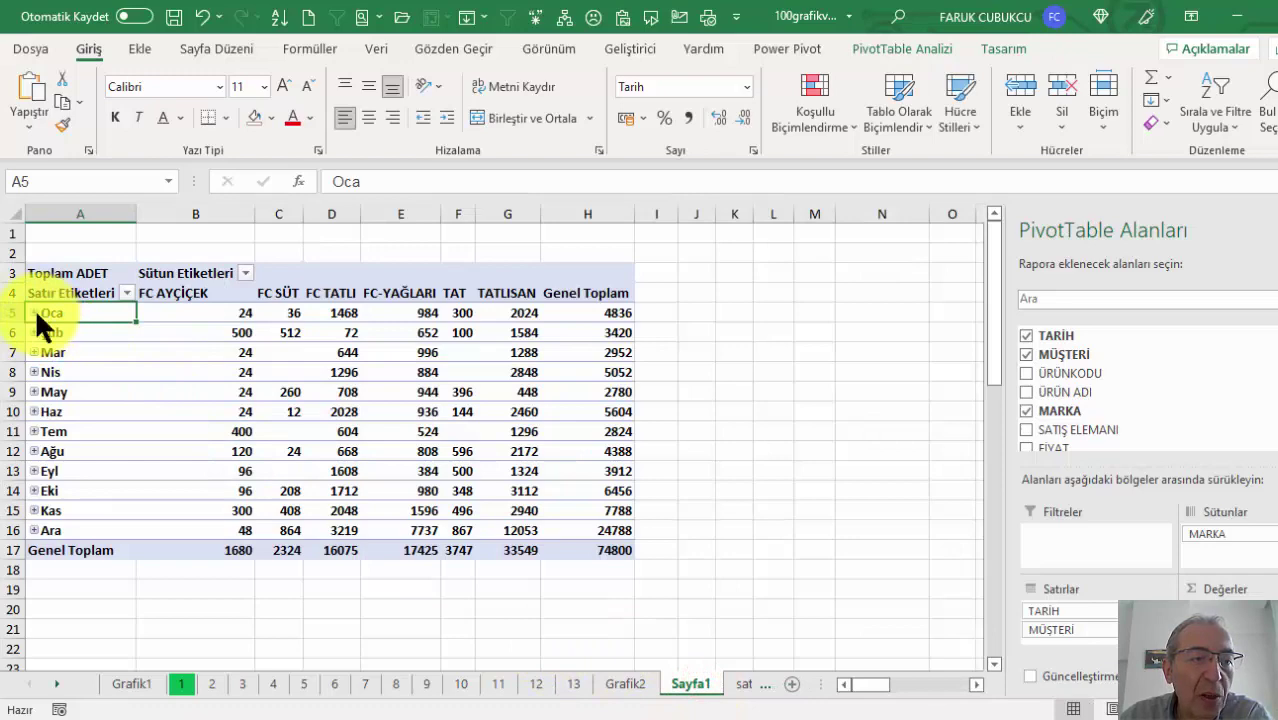
click(35, 311)
click(622, 684)
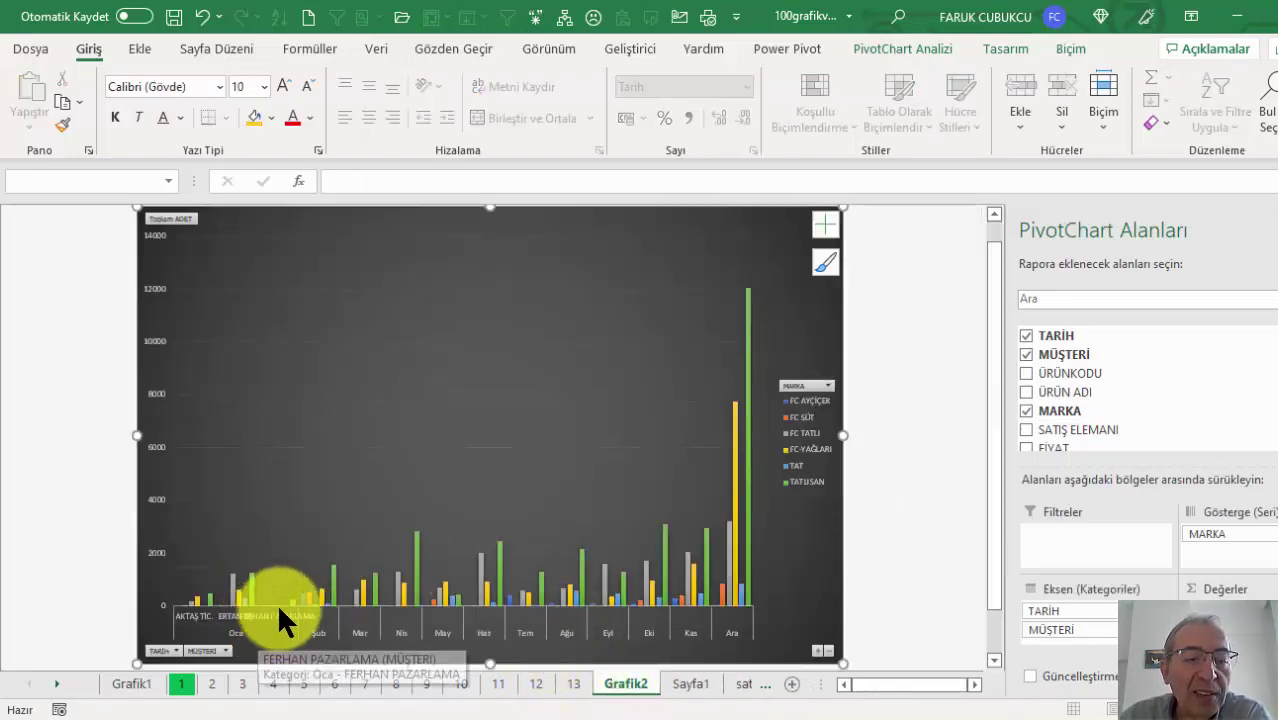
click(225, 649)
click(231, 624)
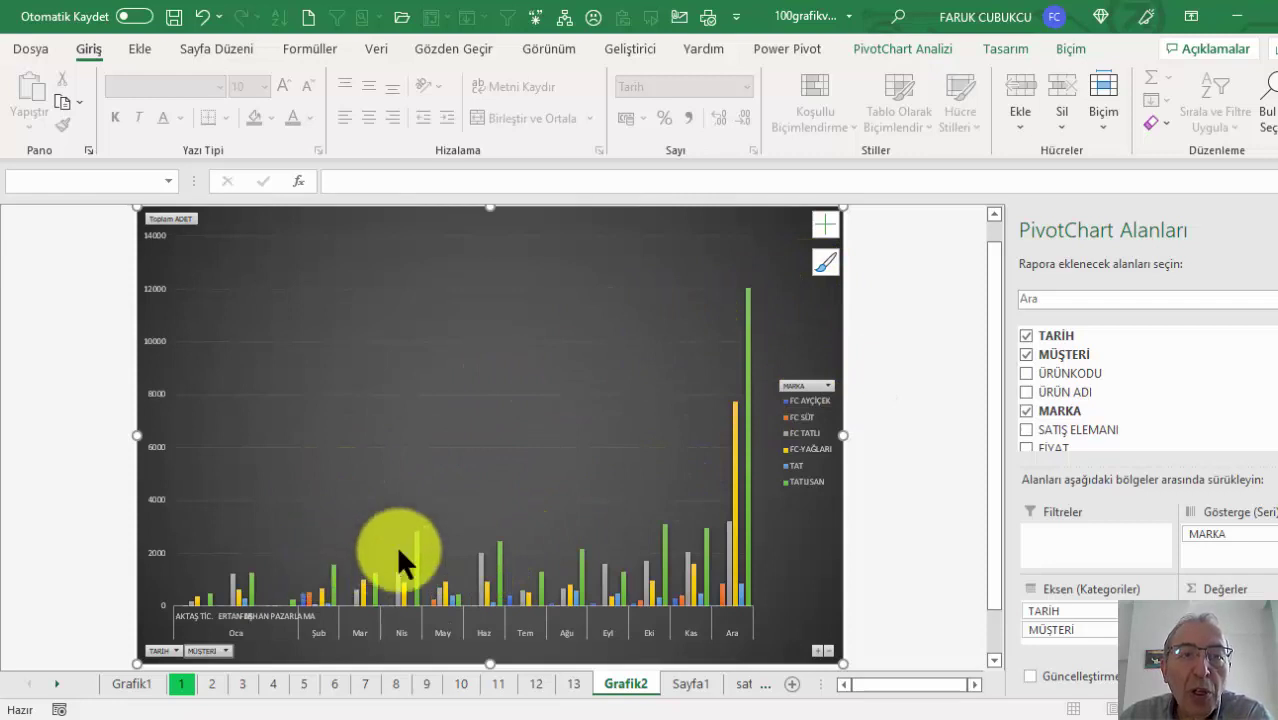
click(900, 48)
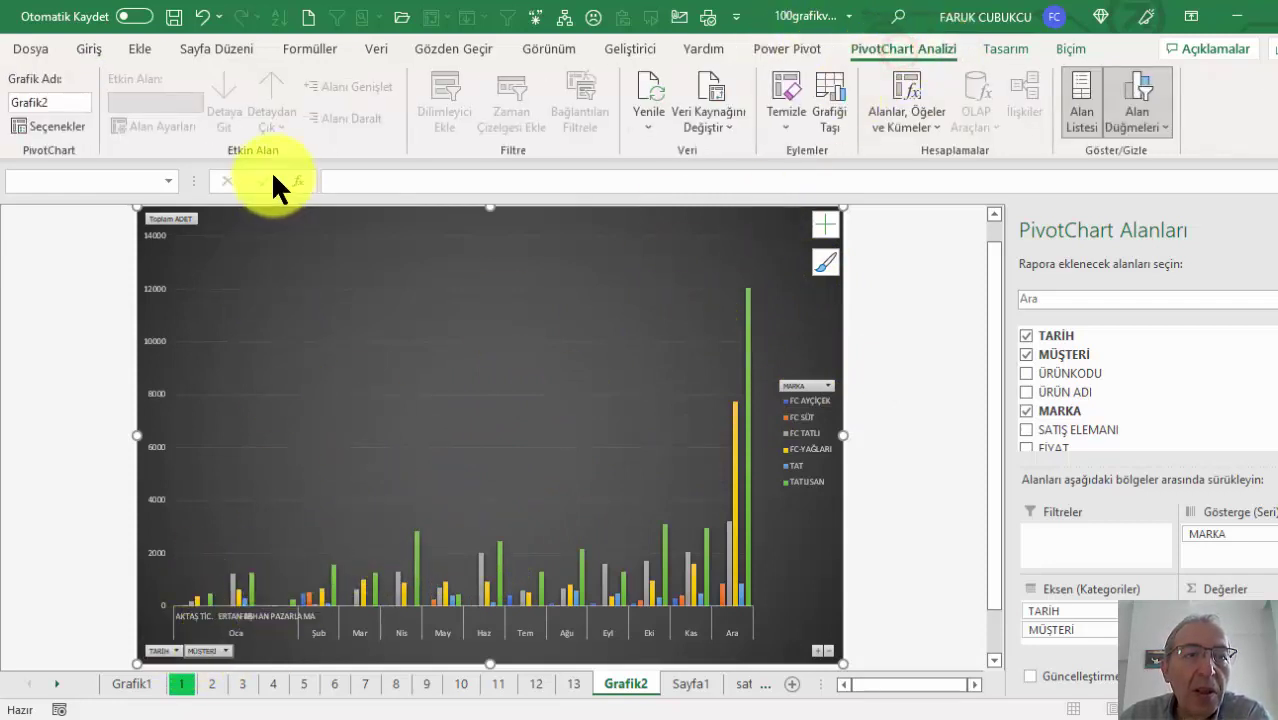
Review the Sayfa1 and satışlar sheets, then browse statistical chart types on sheet 1's Ekle tab
click(692, 684)
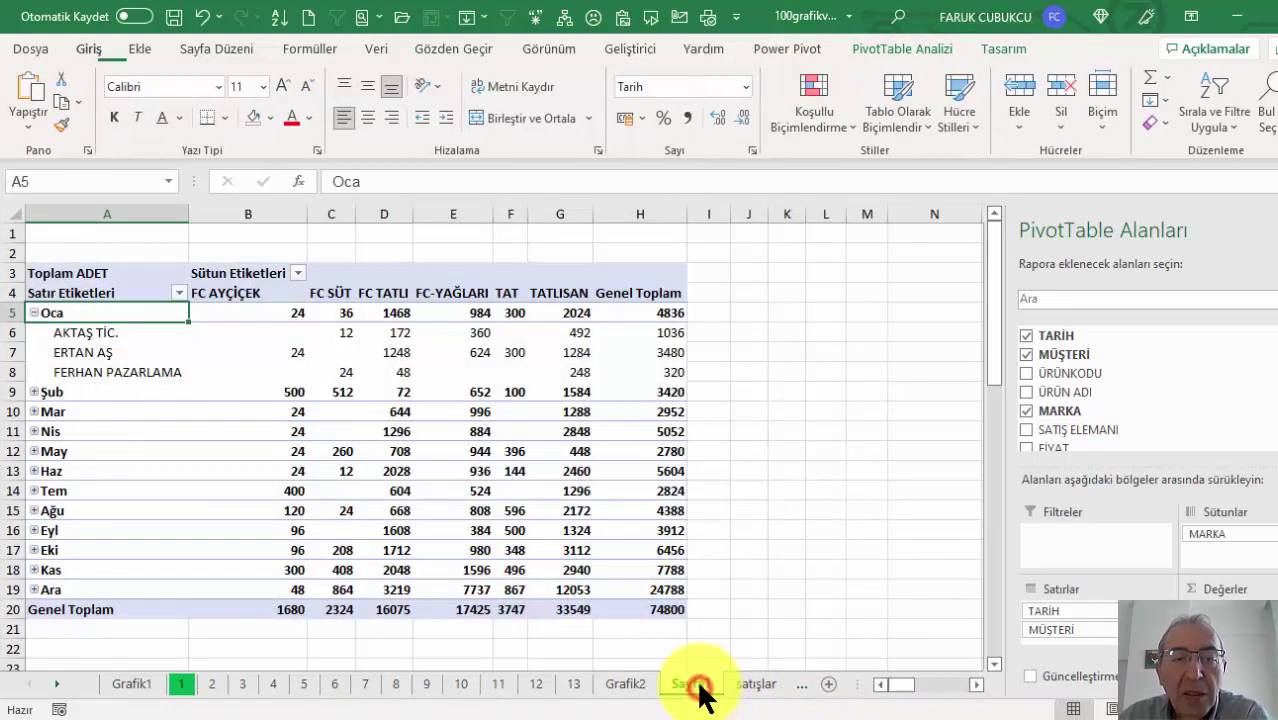
click(752, 684)
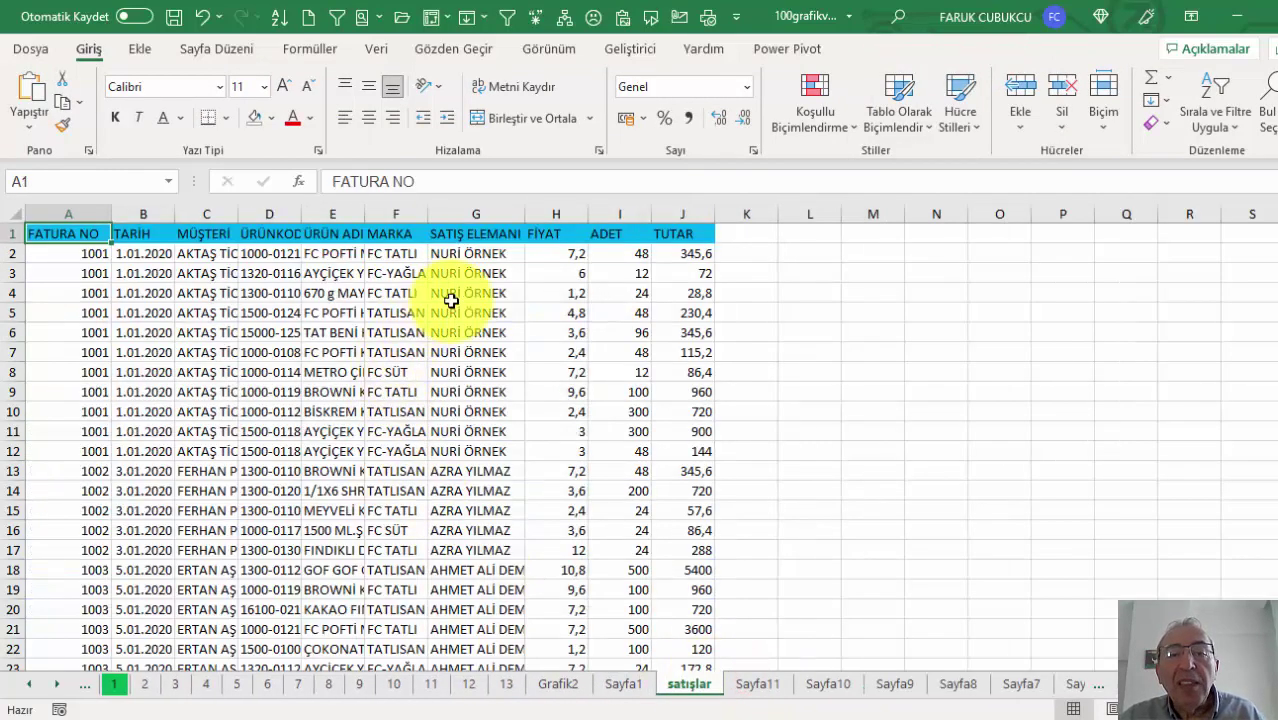
scroll(551, 428, down, 4)
scroll(559, 443, up, 4)
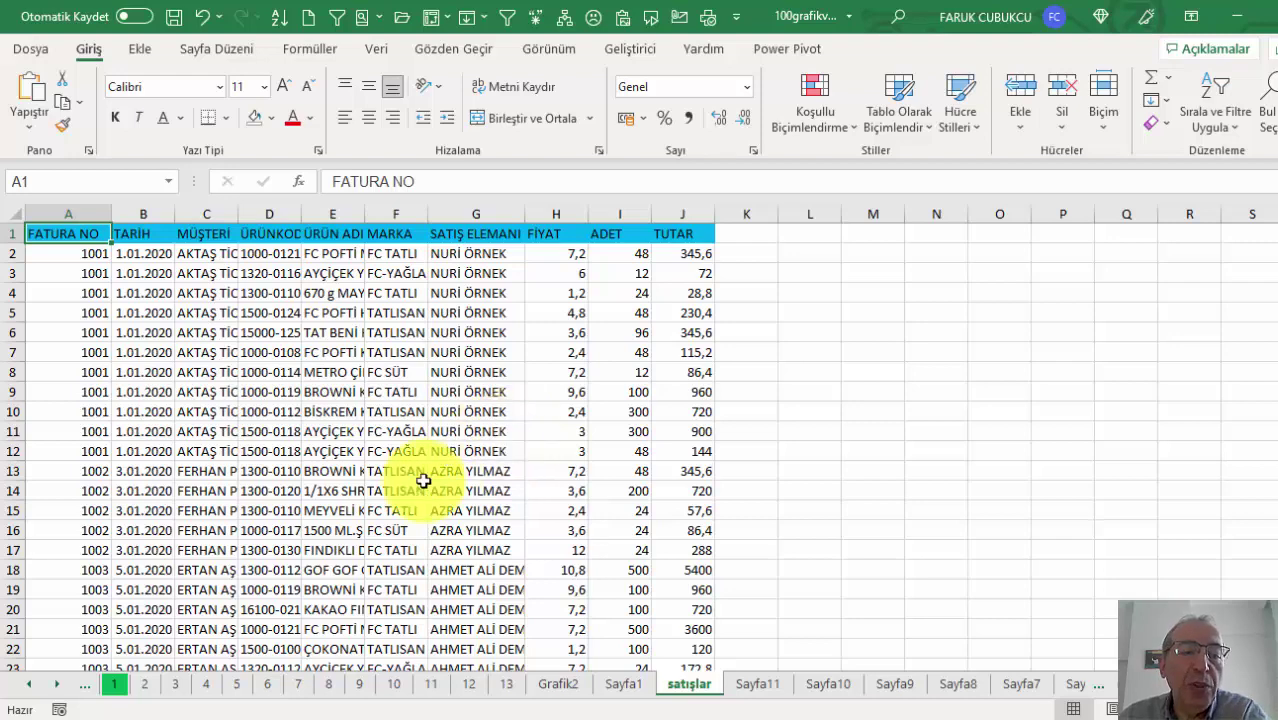
click(122, 683)
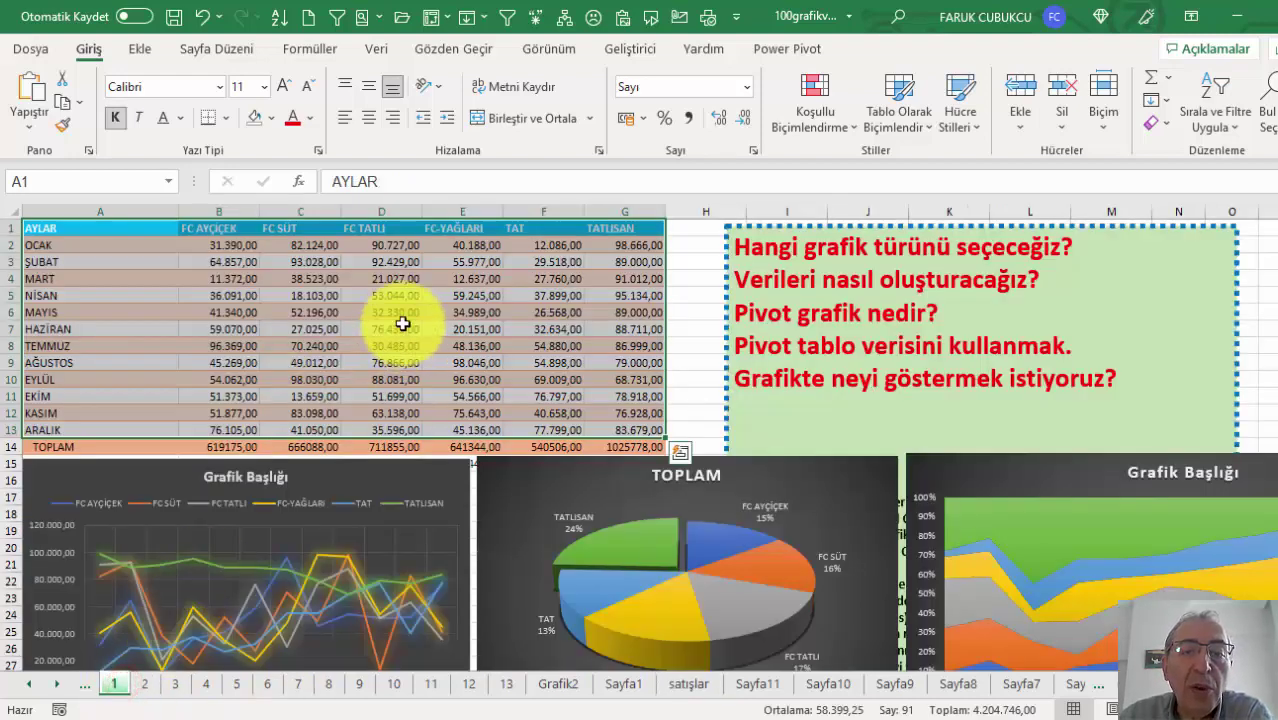
click(305, 295)
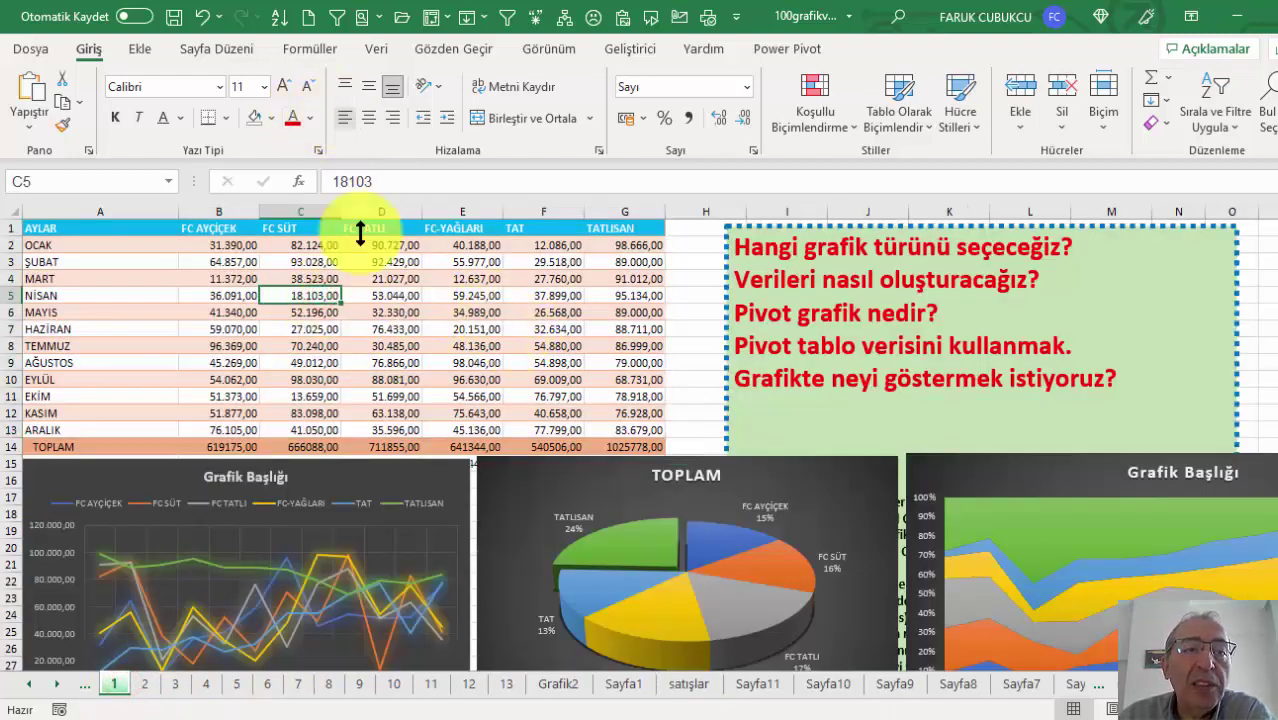
click(138, 50)
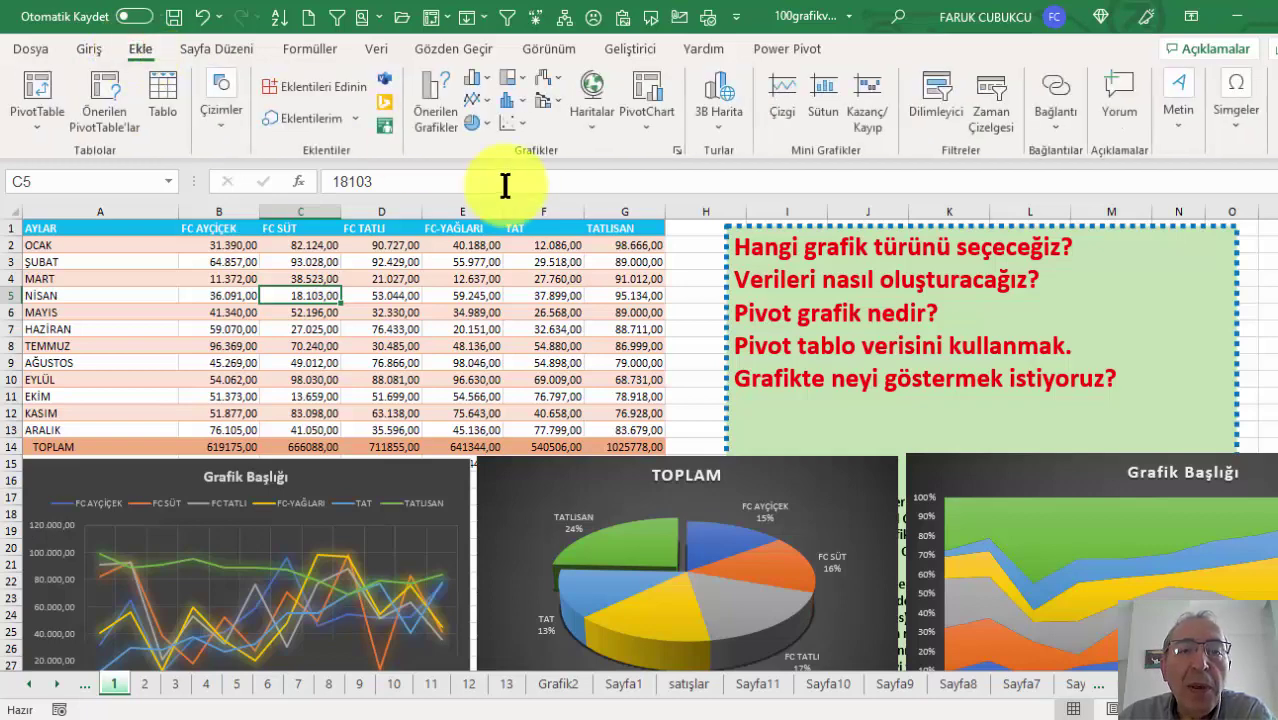
click(520, 98)
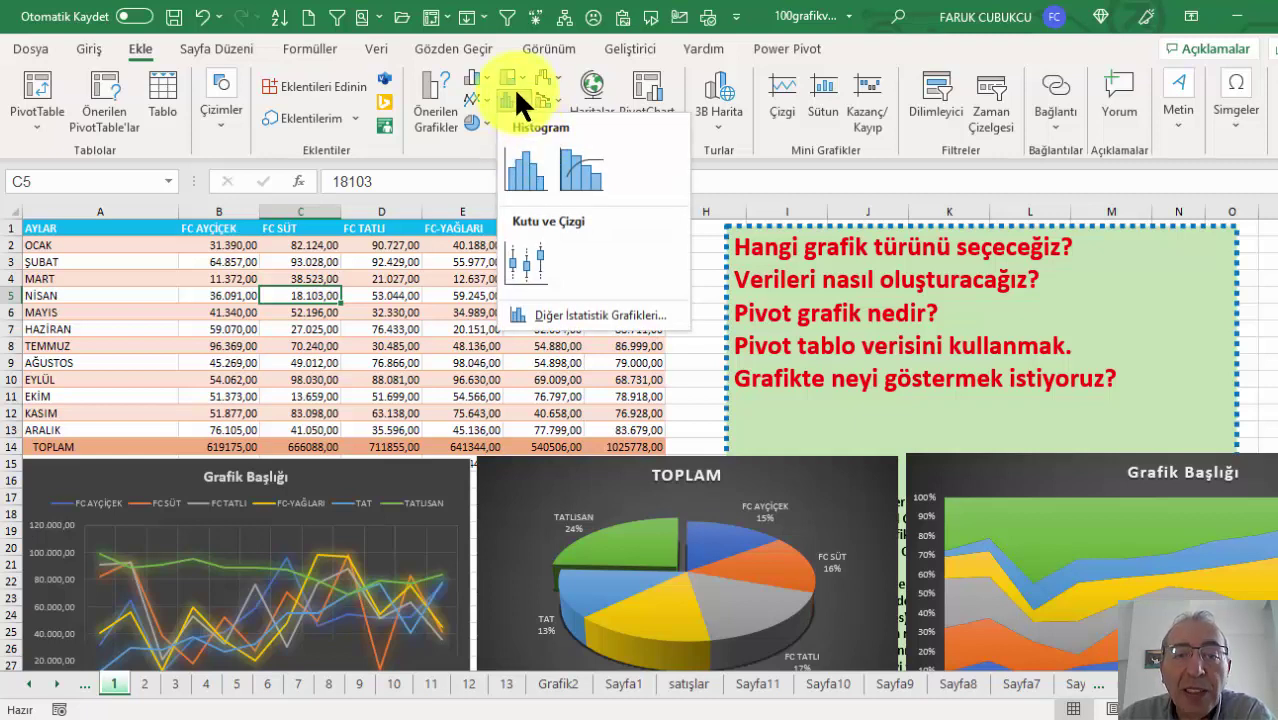
click(352, 305)
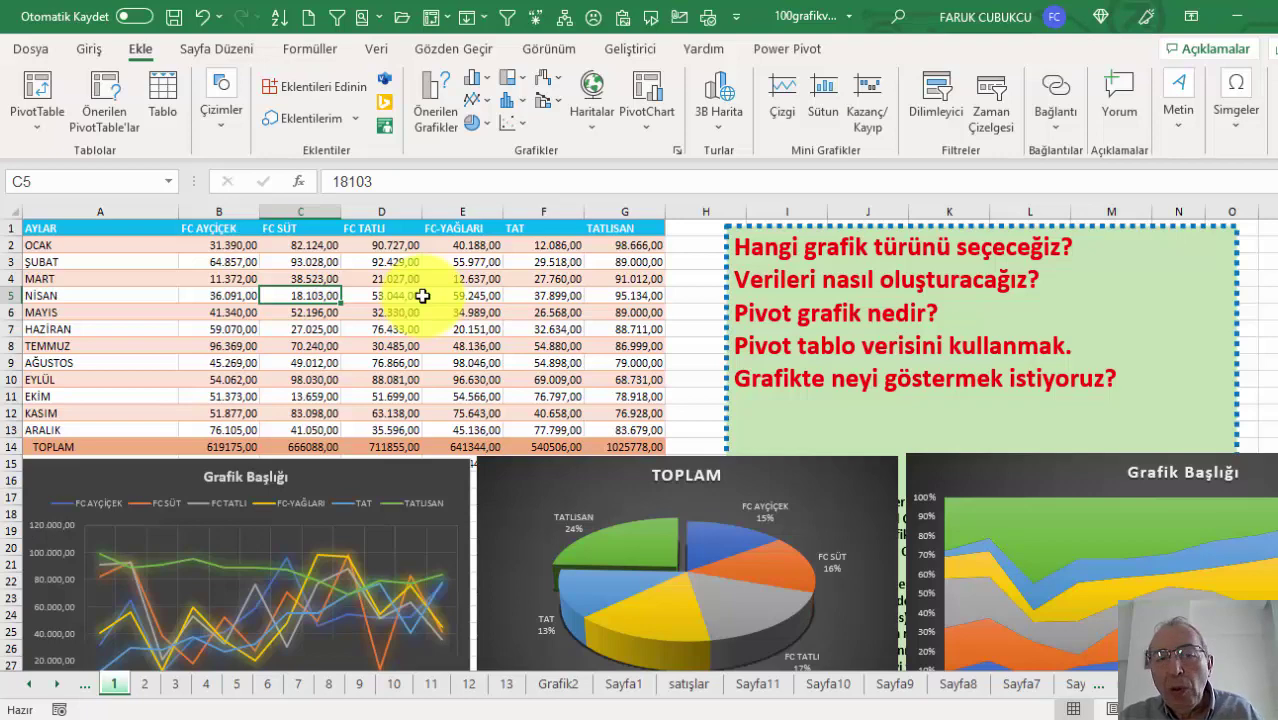
Select the month rows A1:G13 of the monthly product sales table
mouse_move(148, 228)
mouse_down()
mouse_move(557, 426)
mouse_move(579, 421)
mouse_up()
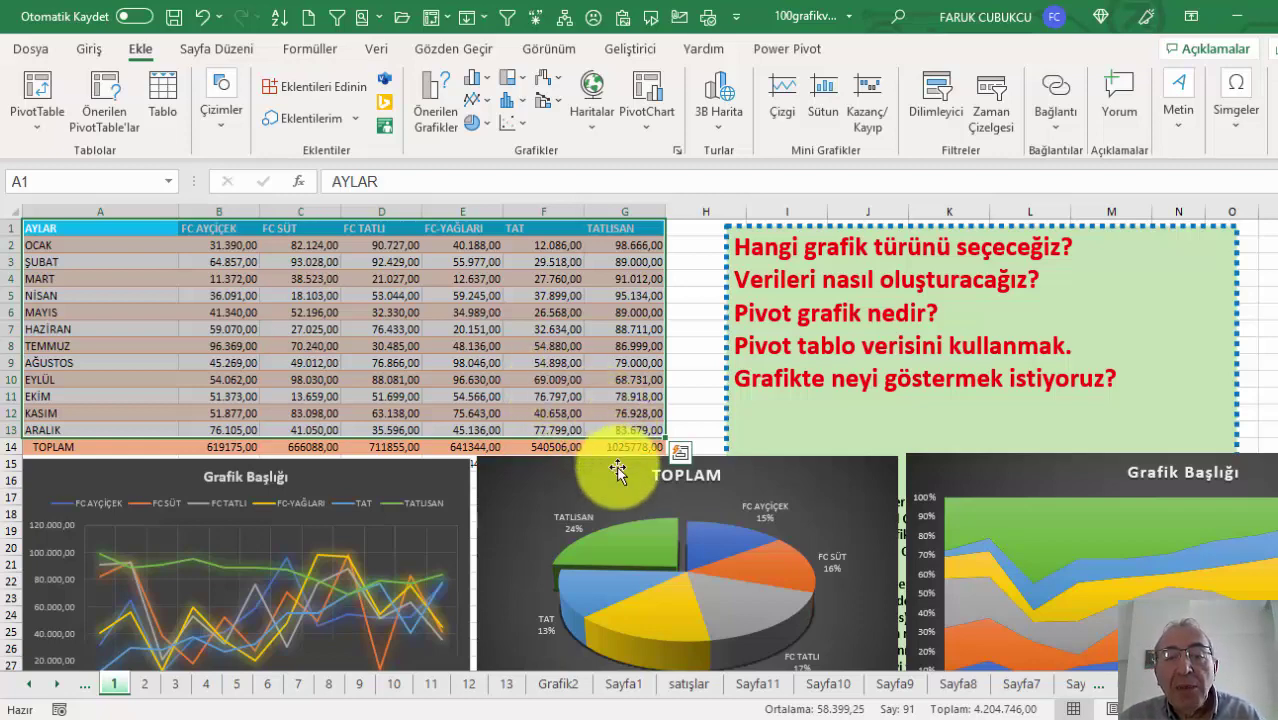
scroll(620, 465, down, 2)
scroll(615, 470, up, 2)
click(400, 346)
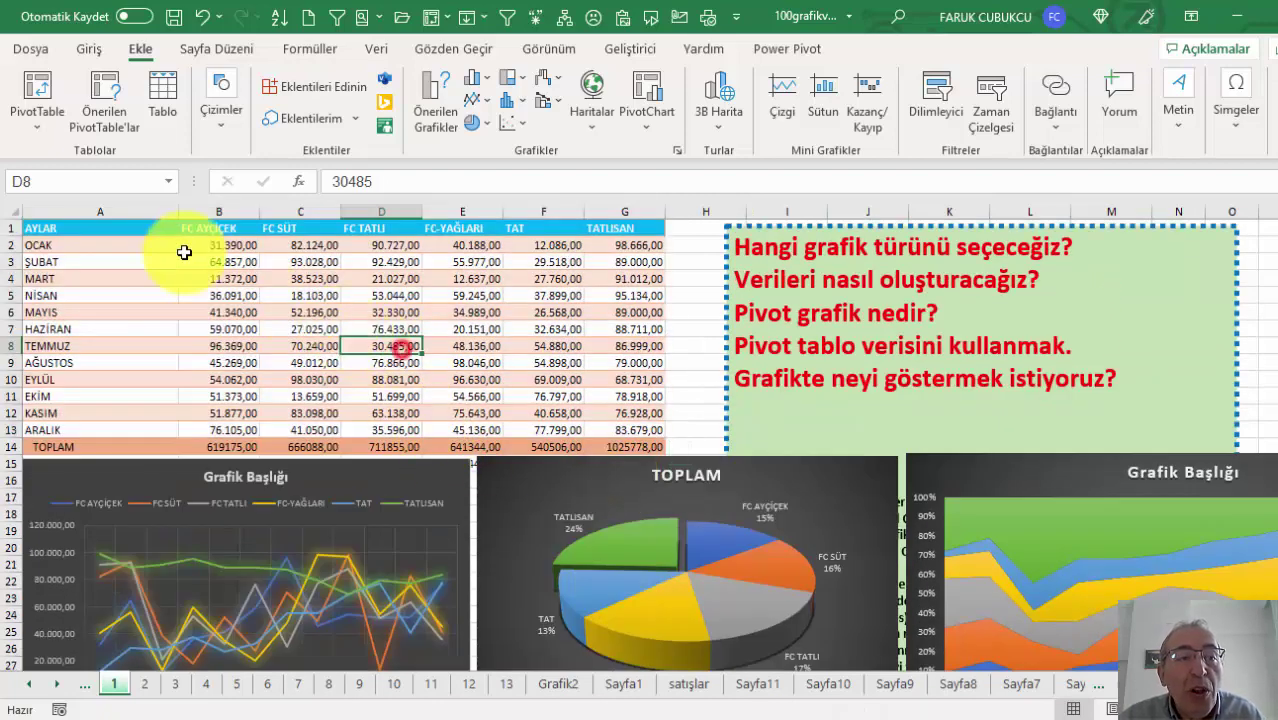
drag(151, 227, 653, 437)
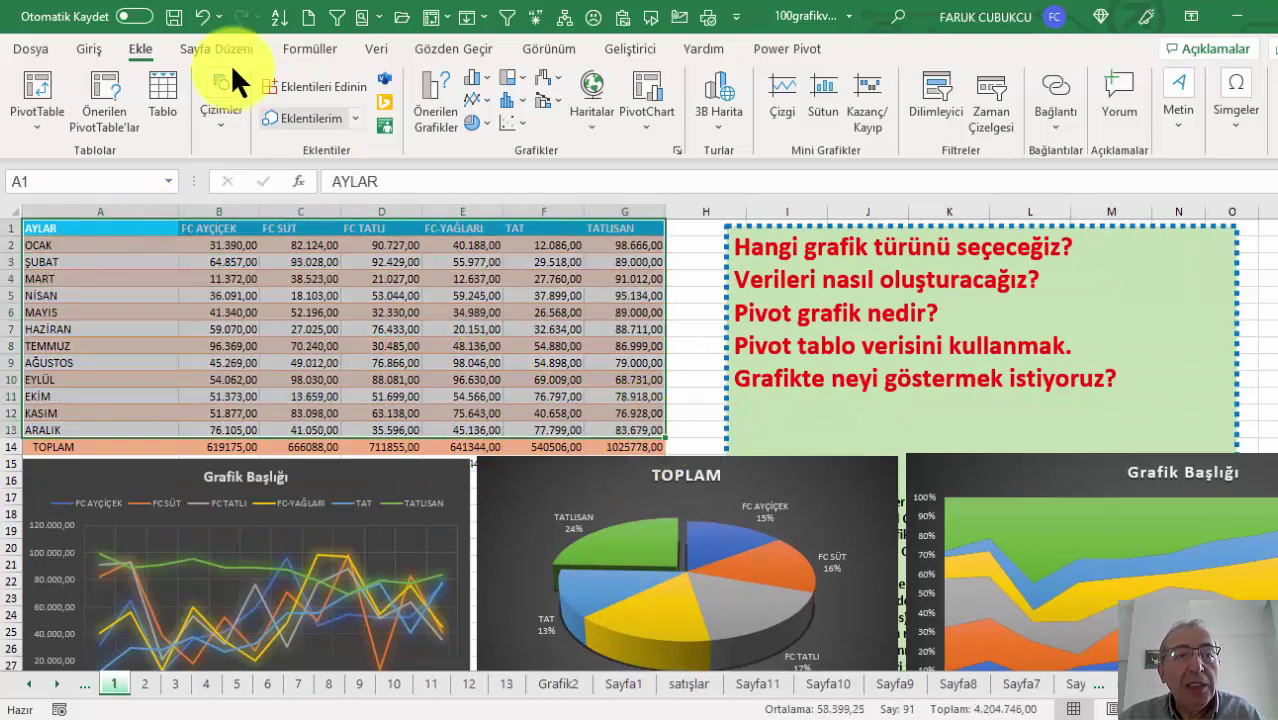
Insert a trial FC AYÇİÇEK 3D pie chart, move it aside, then delete it
click(485, 120)
click(500, 283)
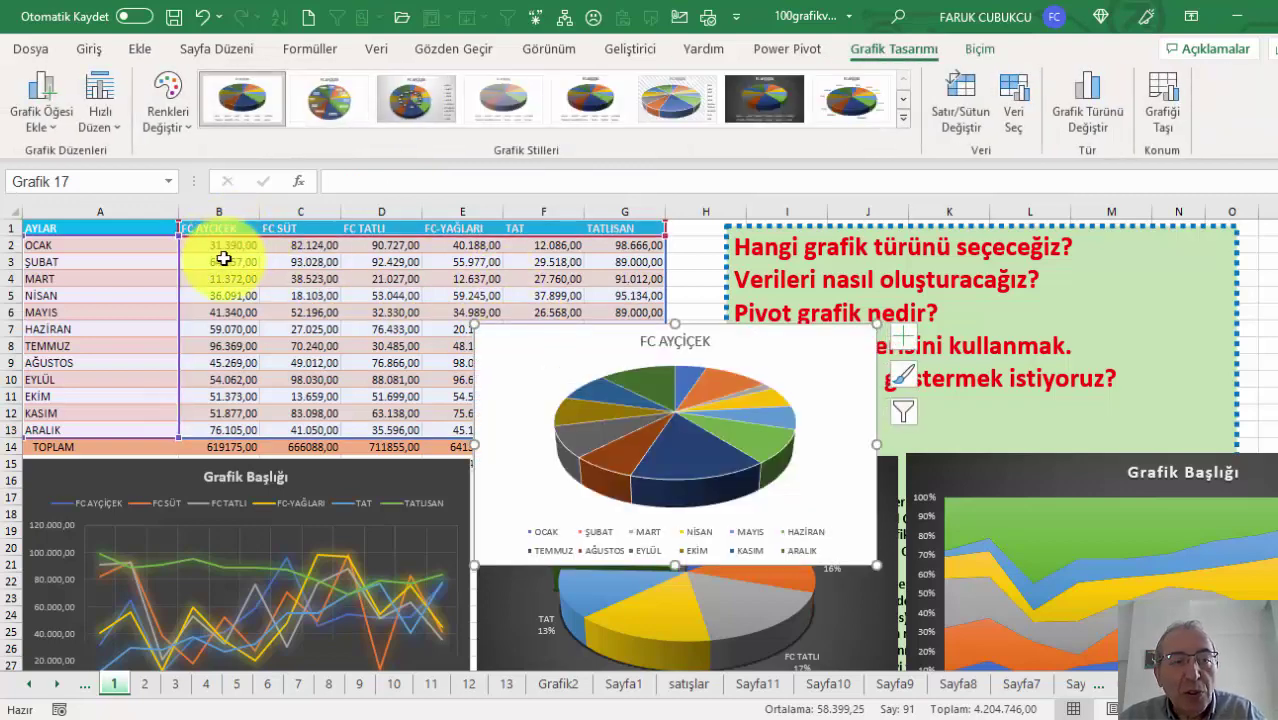
drag(510, 354, 654, 333)
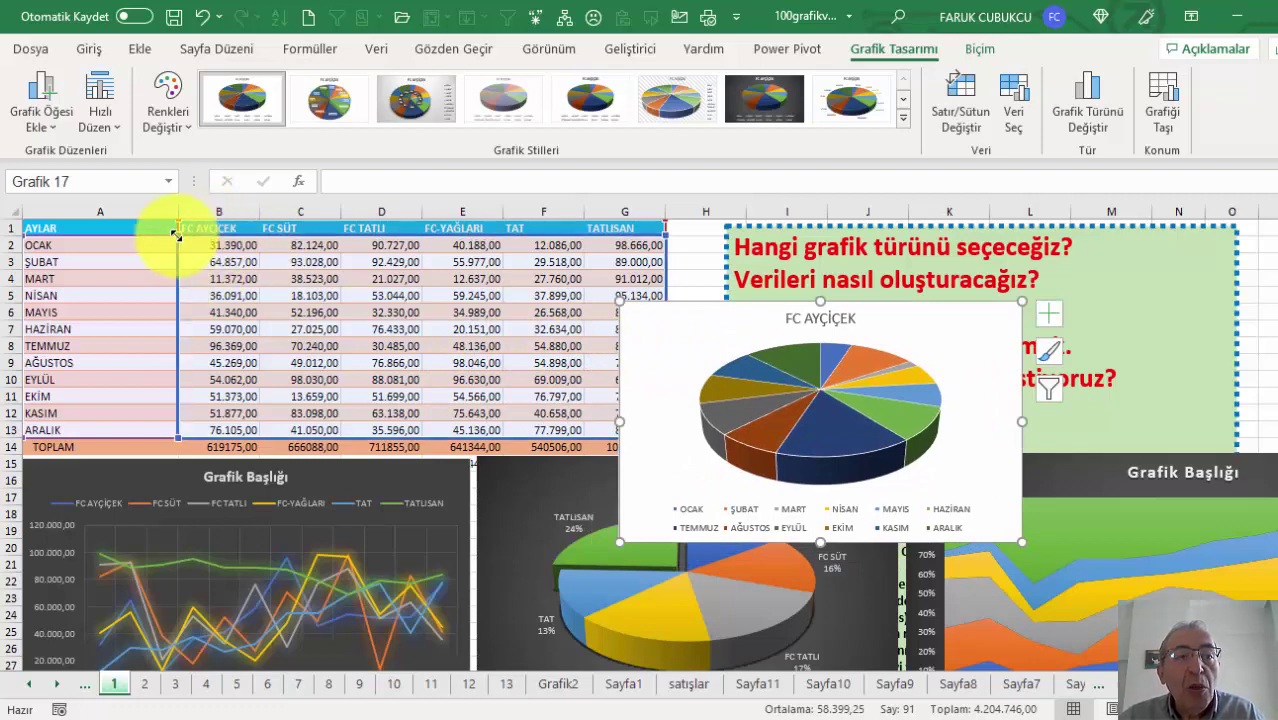
click(220, 228)
click(106, 276)
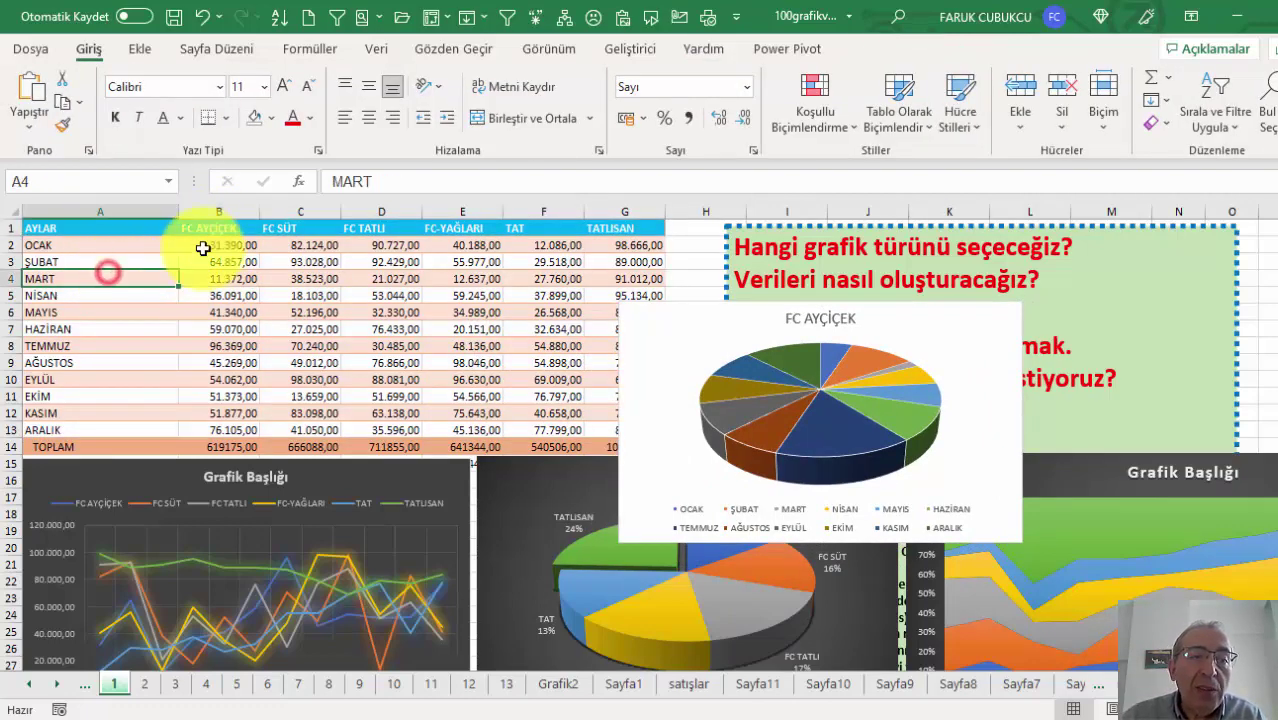
click(228, 228)
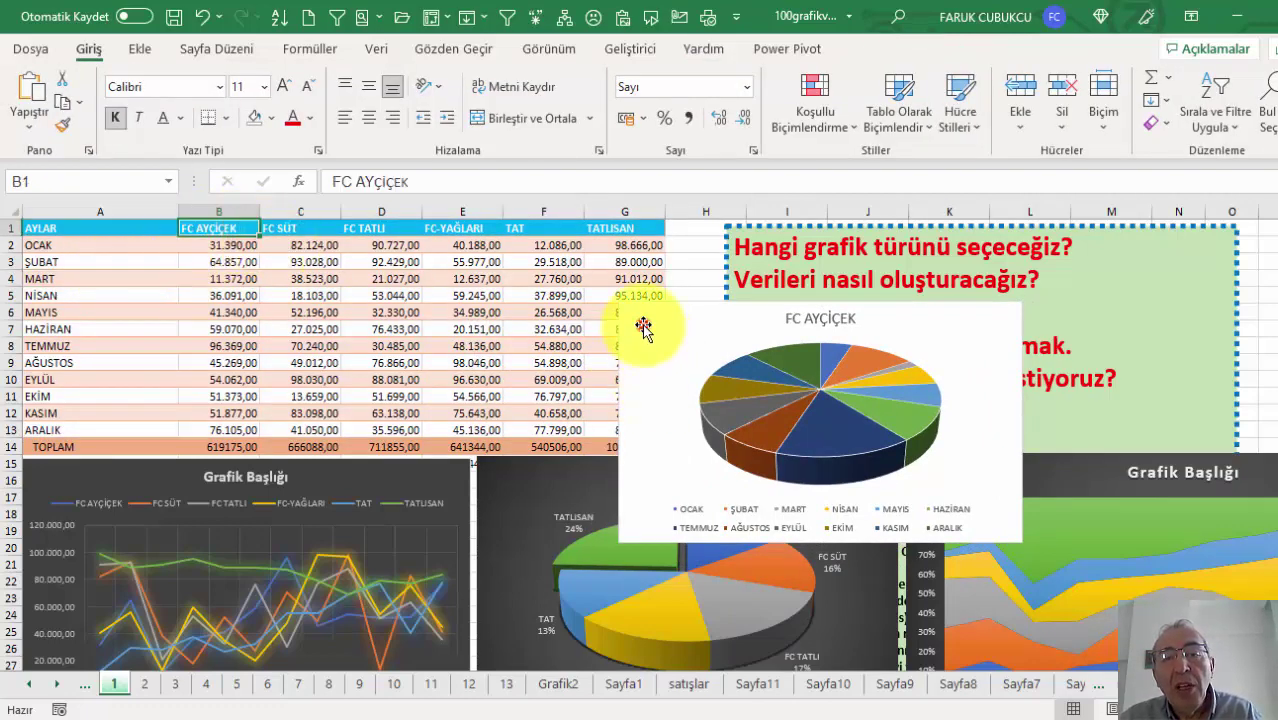
click(641, 327)
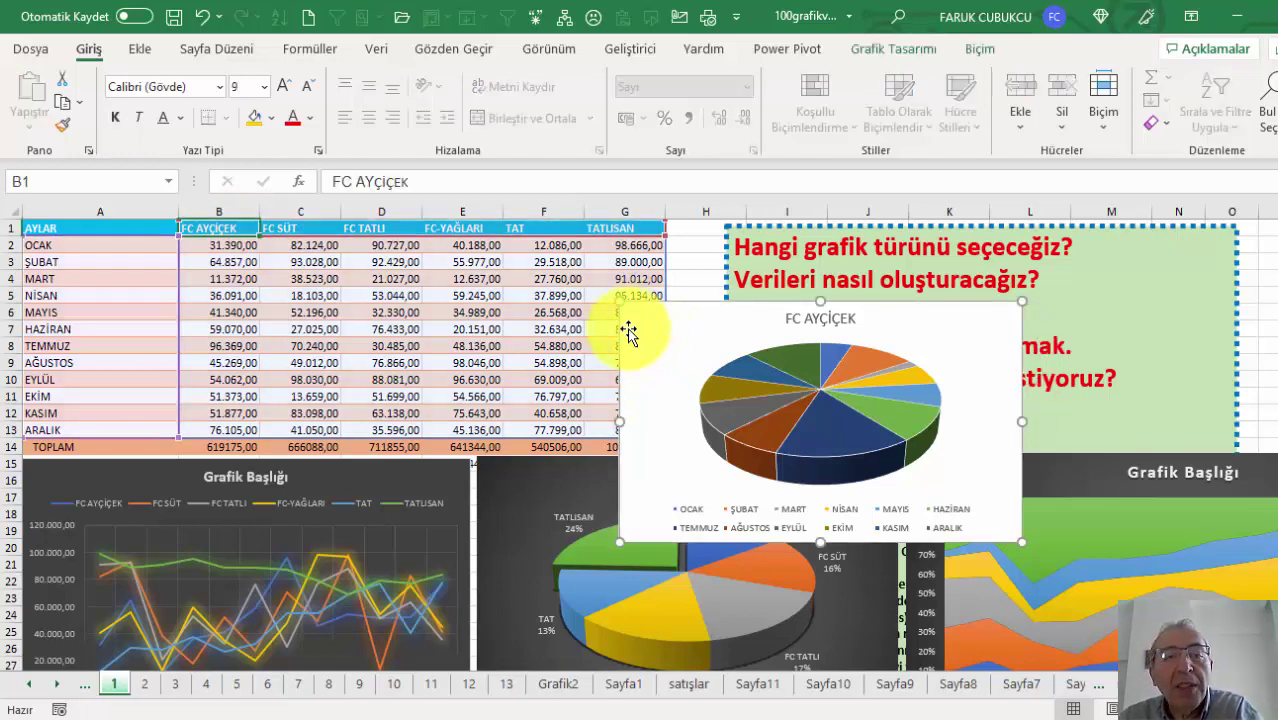
key(Delete)
Select header row A1:G1 together with the TOPLAM row A14:G14
drag(128, 230, 622, 240)
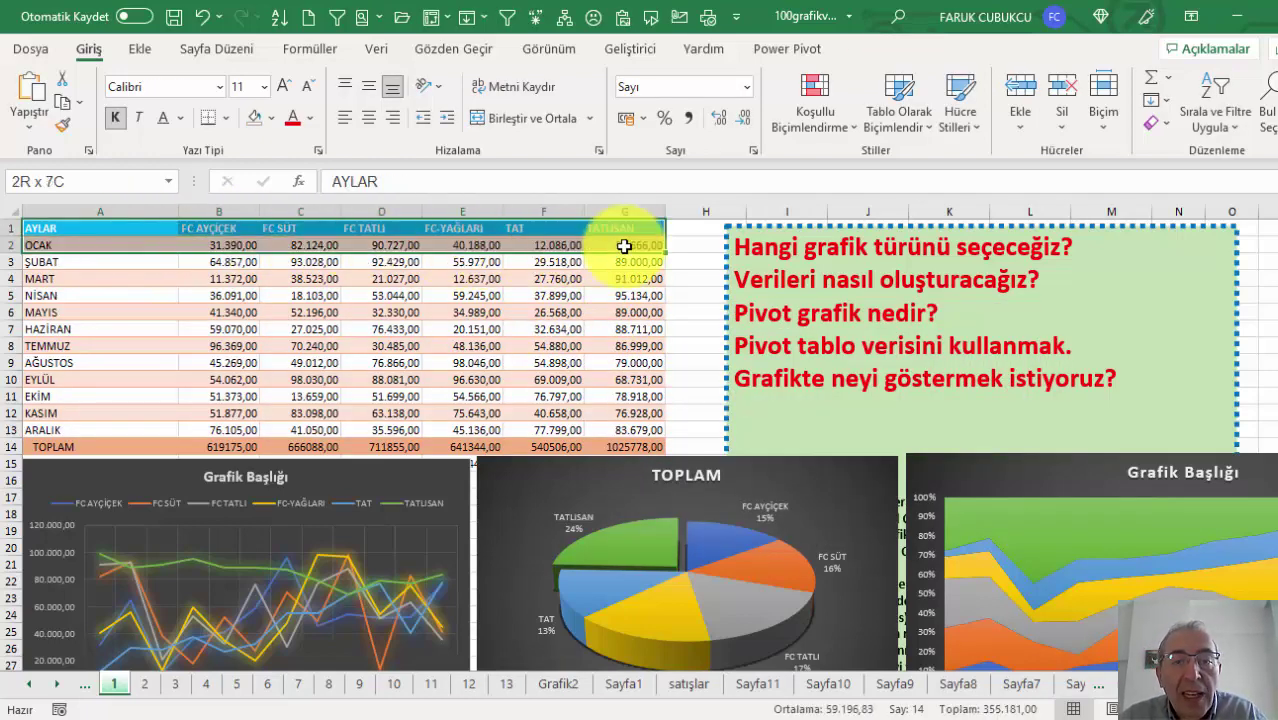
ctrl+click(51, 446)
drag(51, 446, 606, 446)
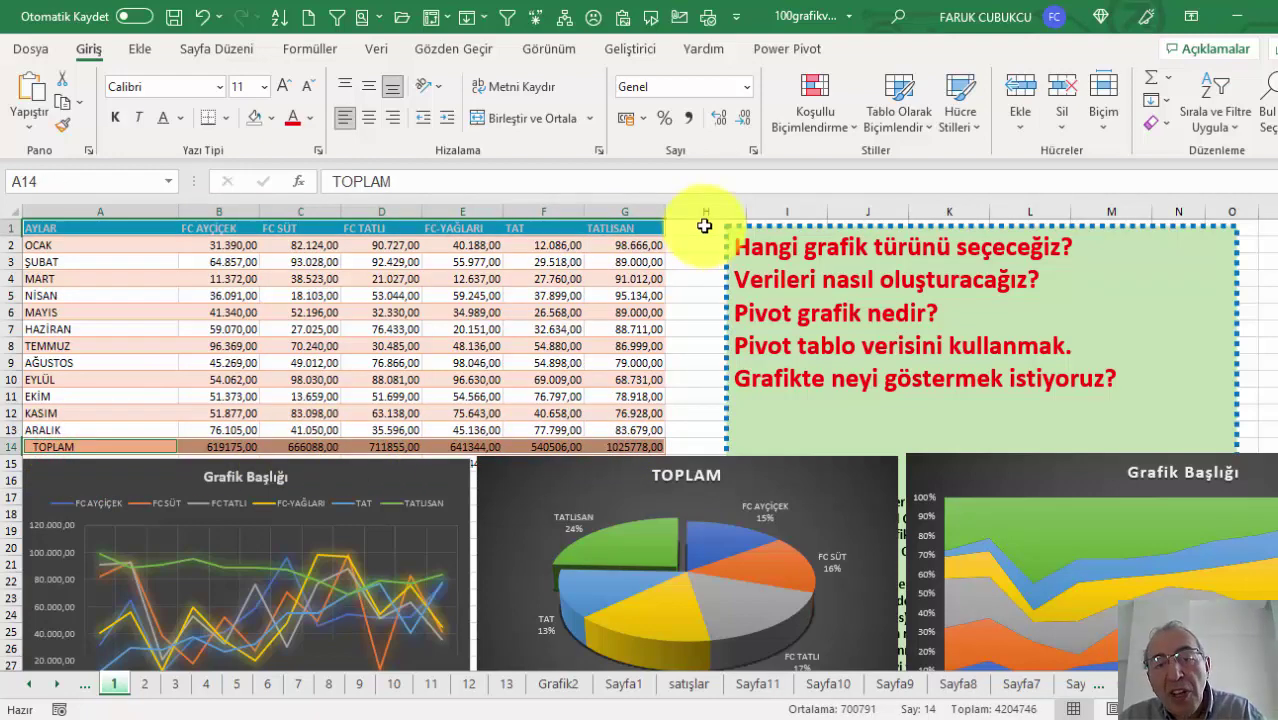
Insert a 3D pie chart of the totals using the dark style with percentage labels
click(141, 50)
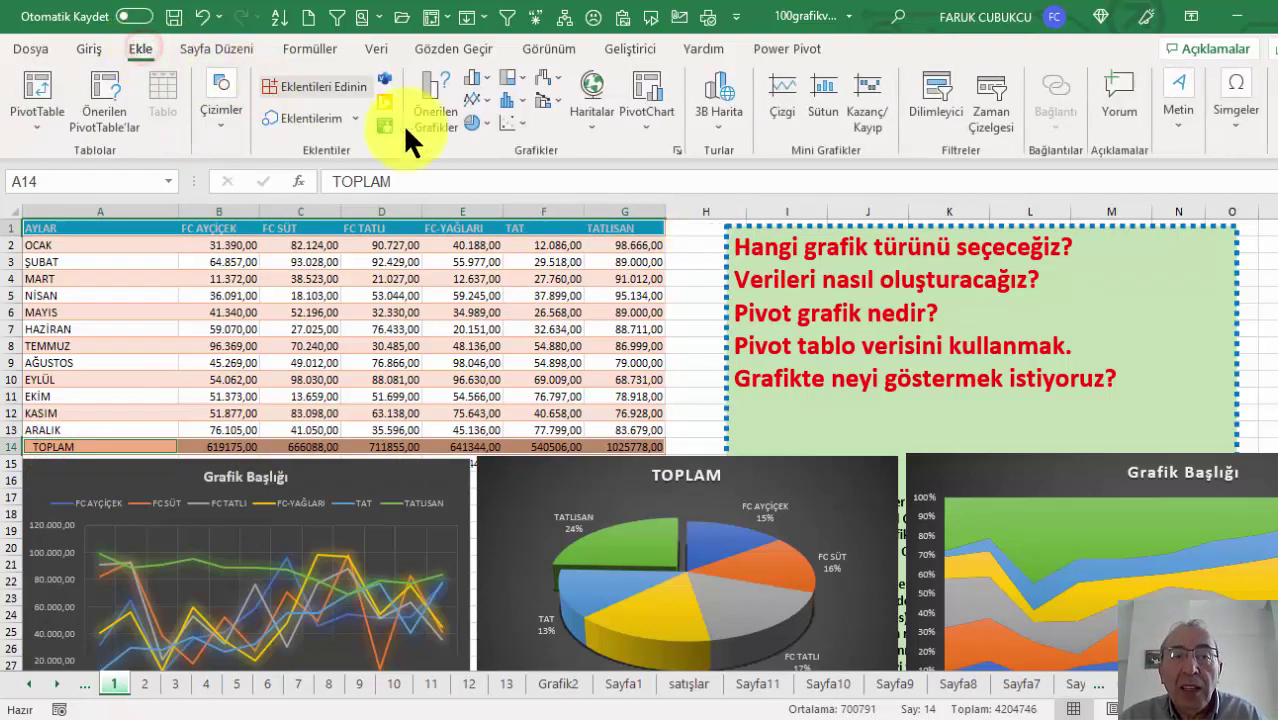
click(487, 122)
click(484, 278)
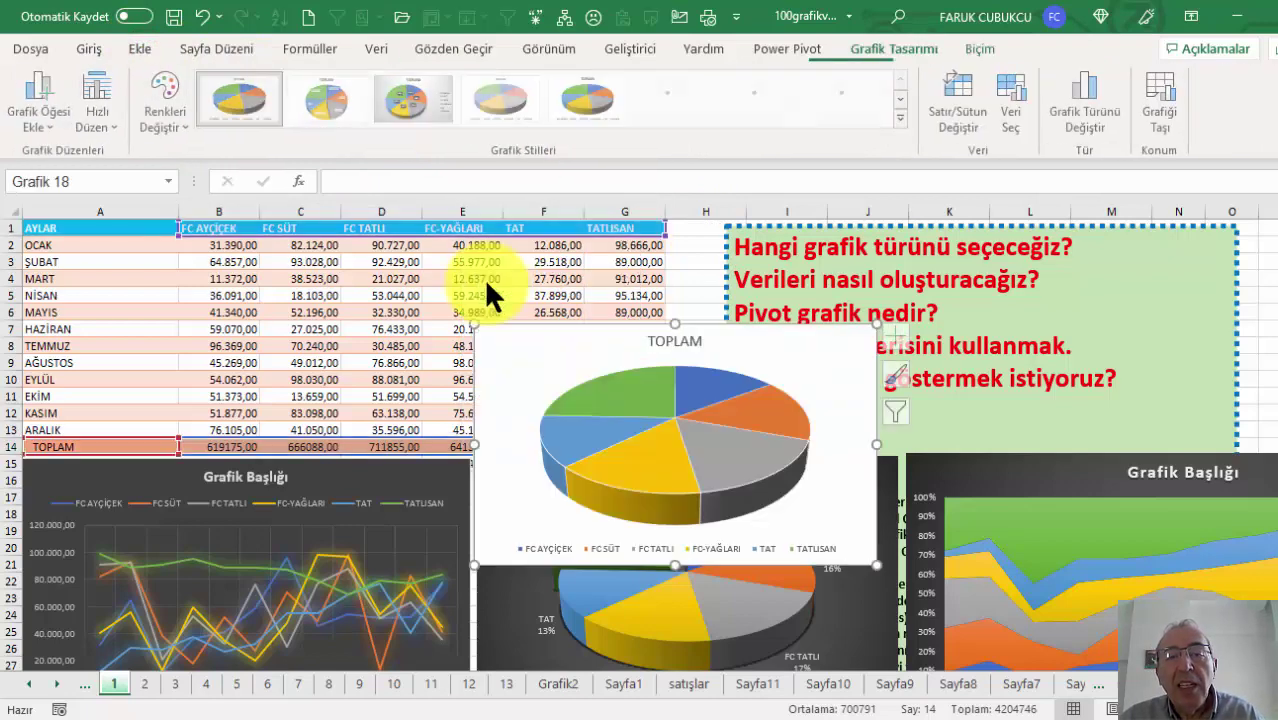
click(742, 120)
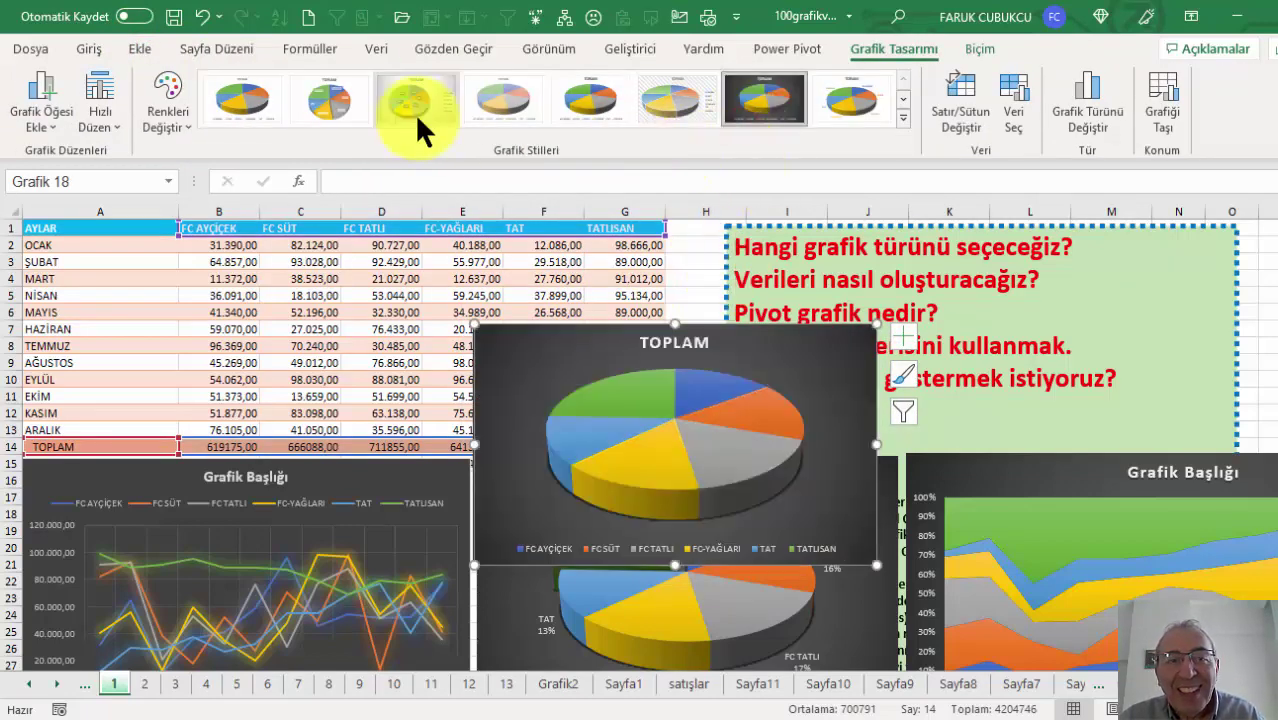
click(448, 104)
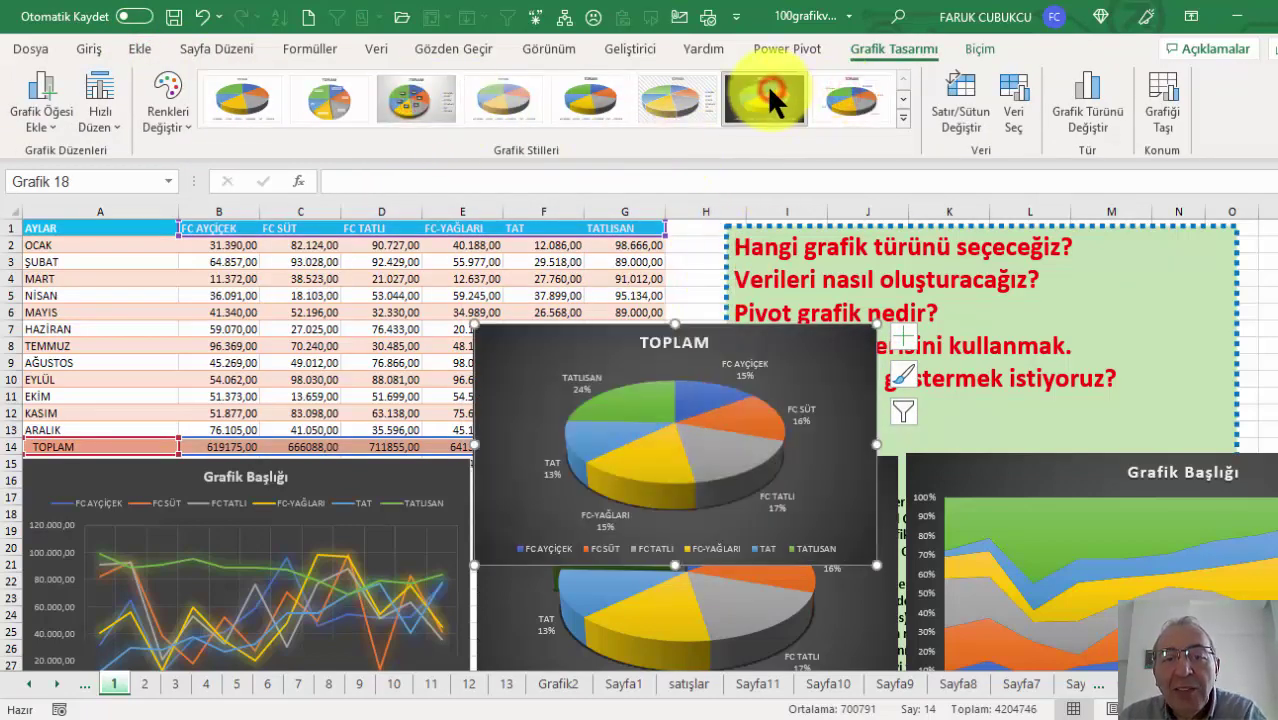
Position the TOPLAM pie chart beside the data table
drag(796, 340, 689, 316)
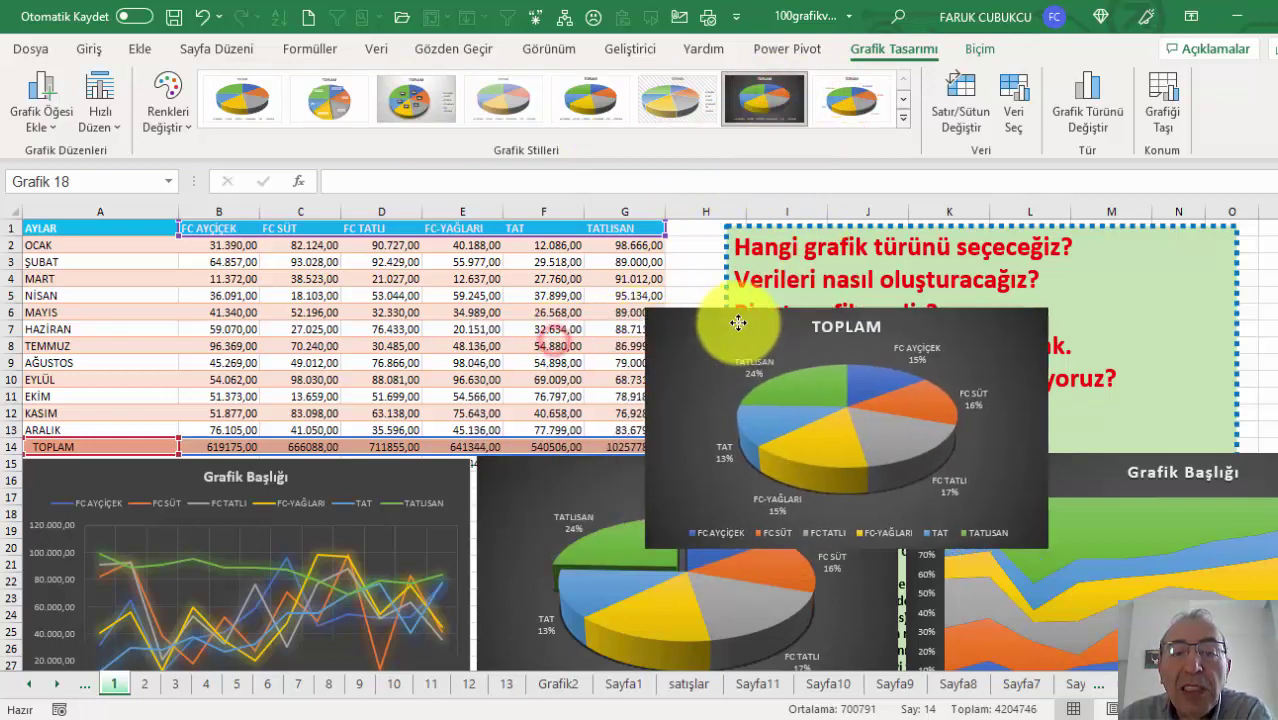
click(455, 305)
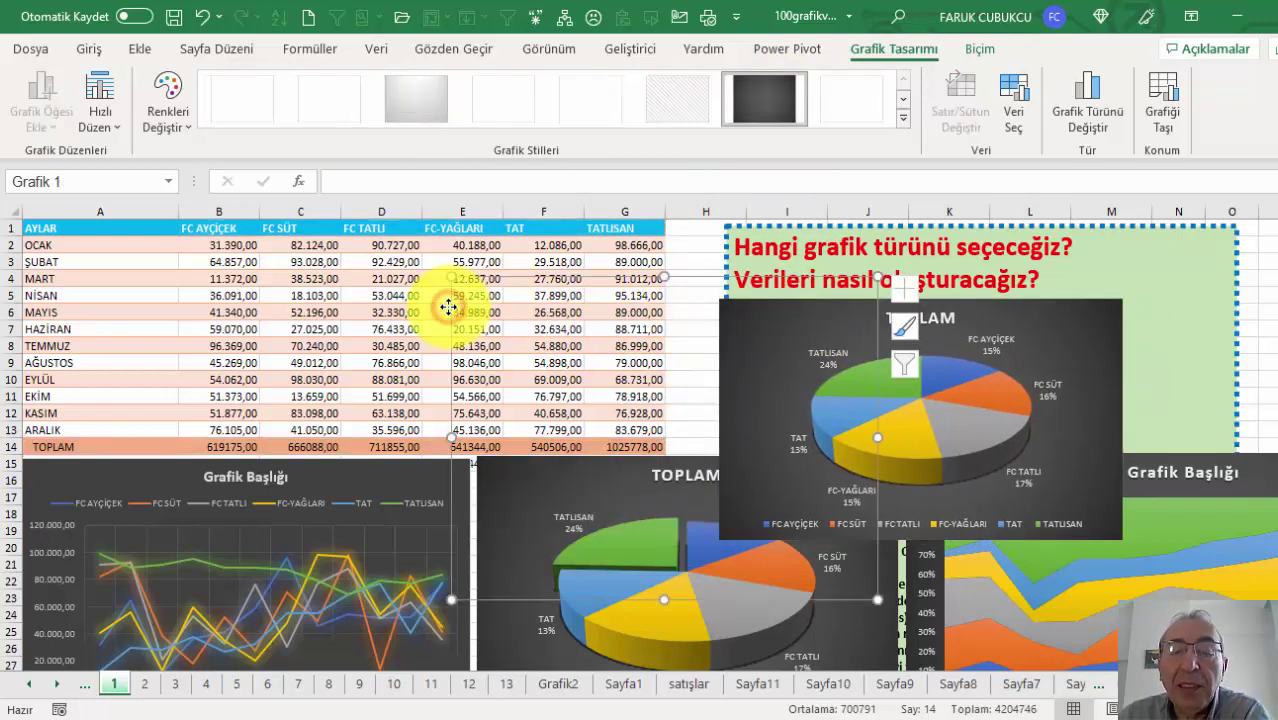
drag(736, 314, 137, 483)
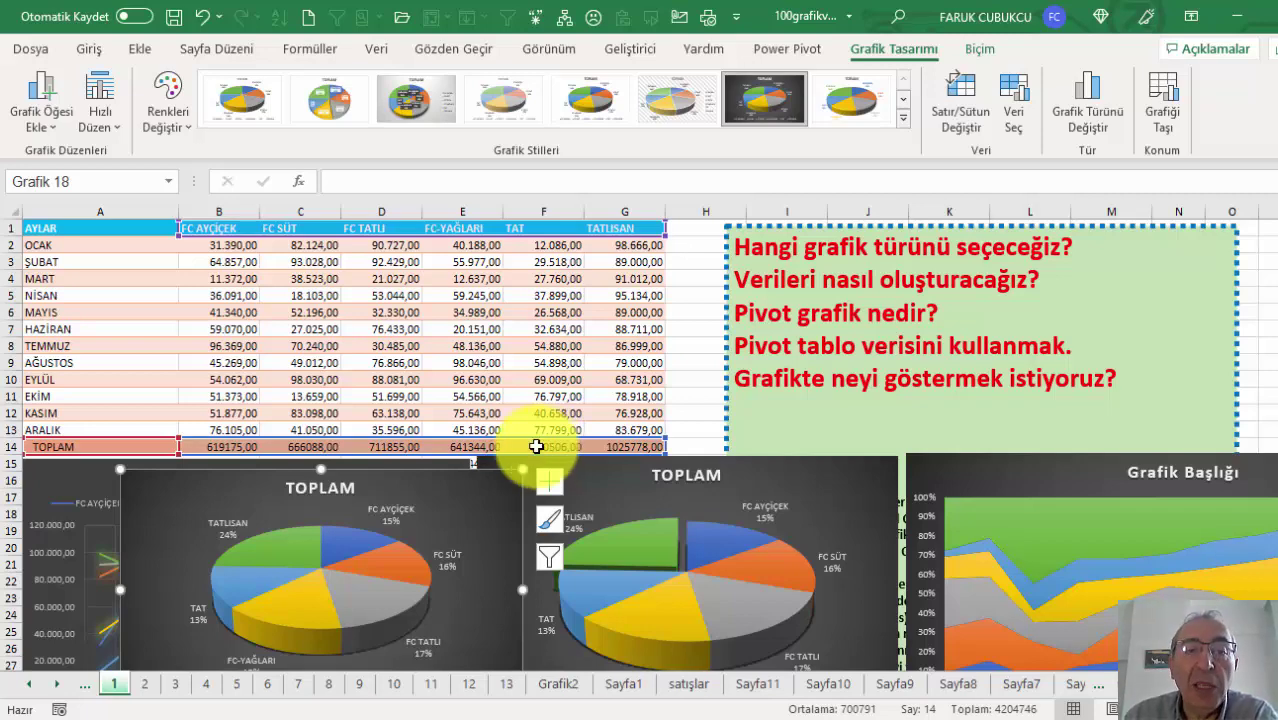
click(487, 308)
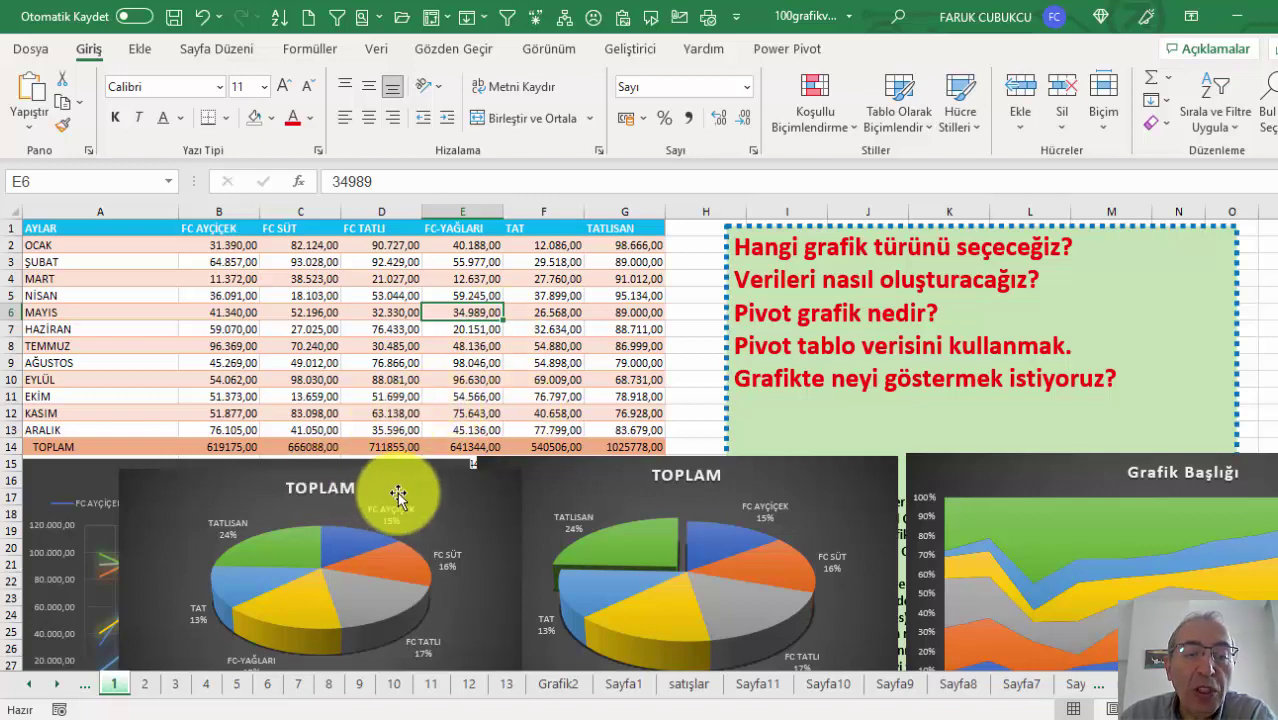
drag(398, 495, 989, 233)
click(512, 329)
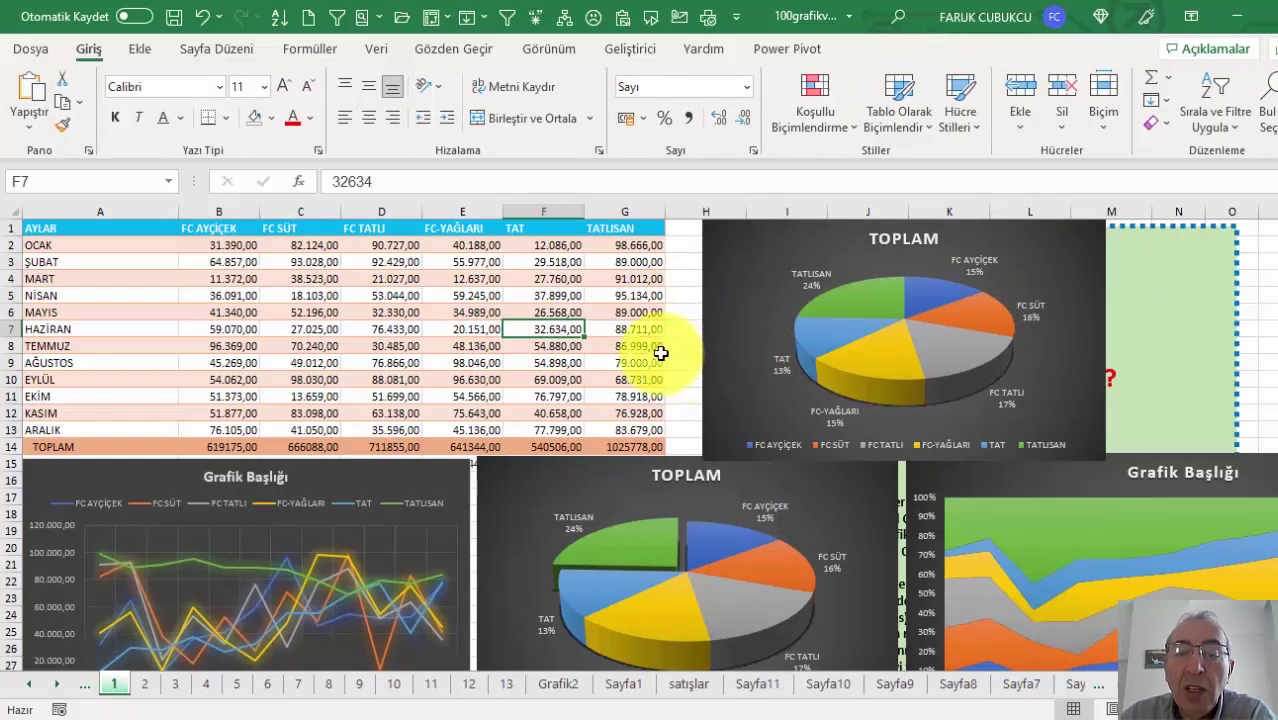
scroll(661, 353, down, 14)
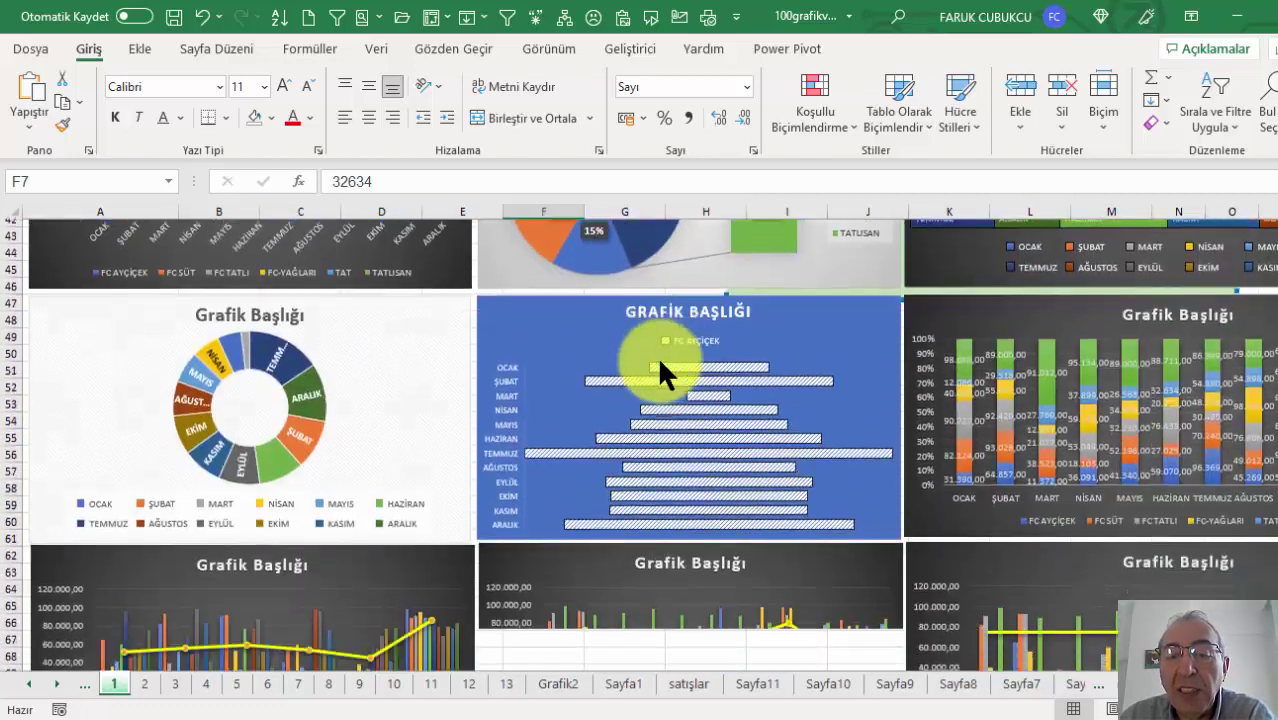
scroll(659, 364, down, 2)
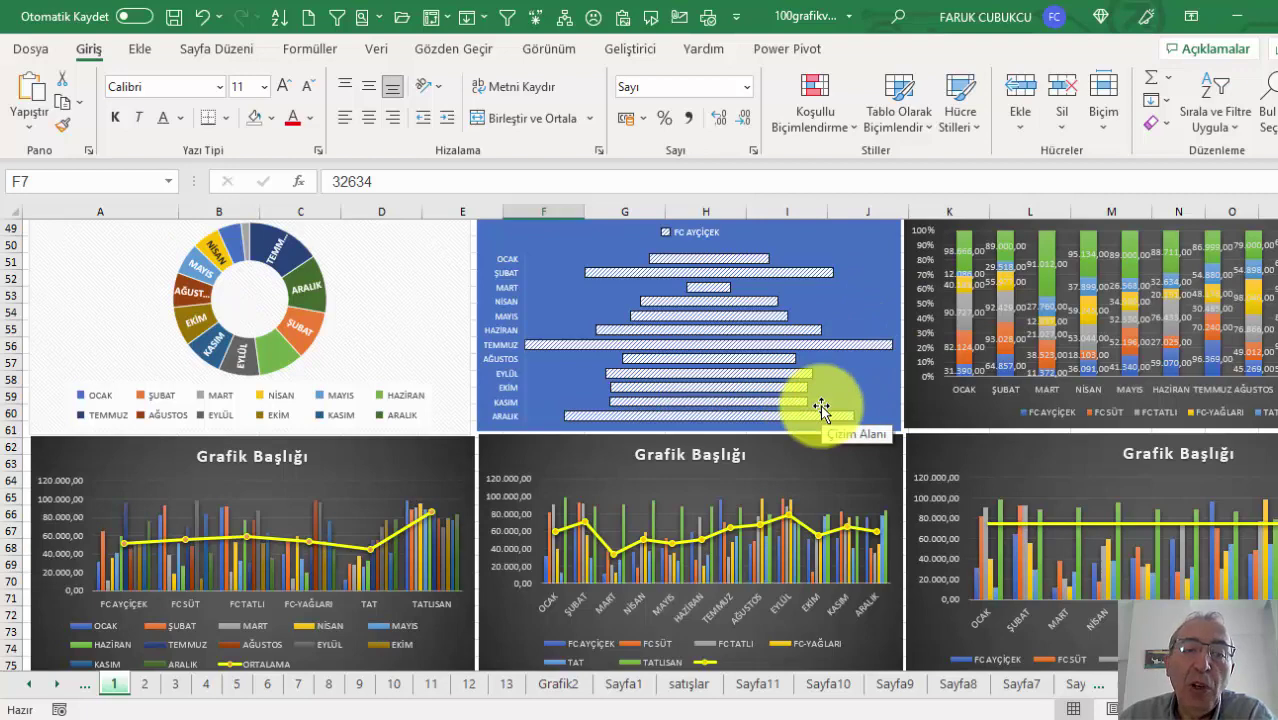
scroll(820, 408, up, 5)
scroll(820, 408, up, 11)
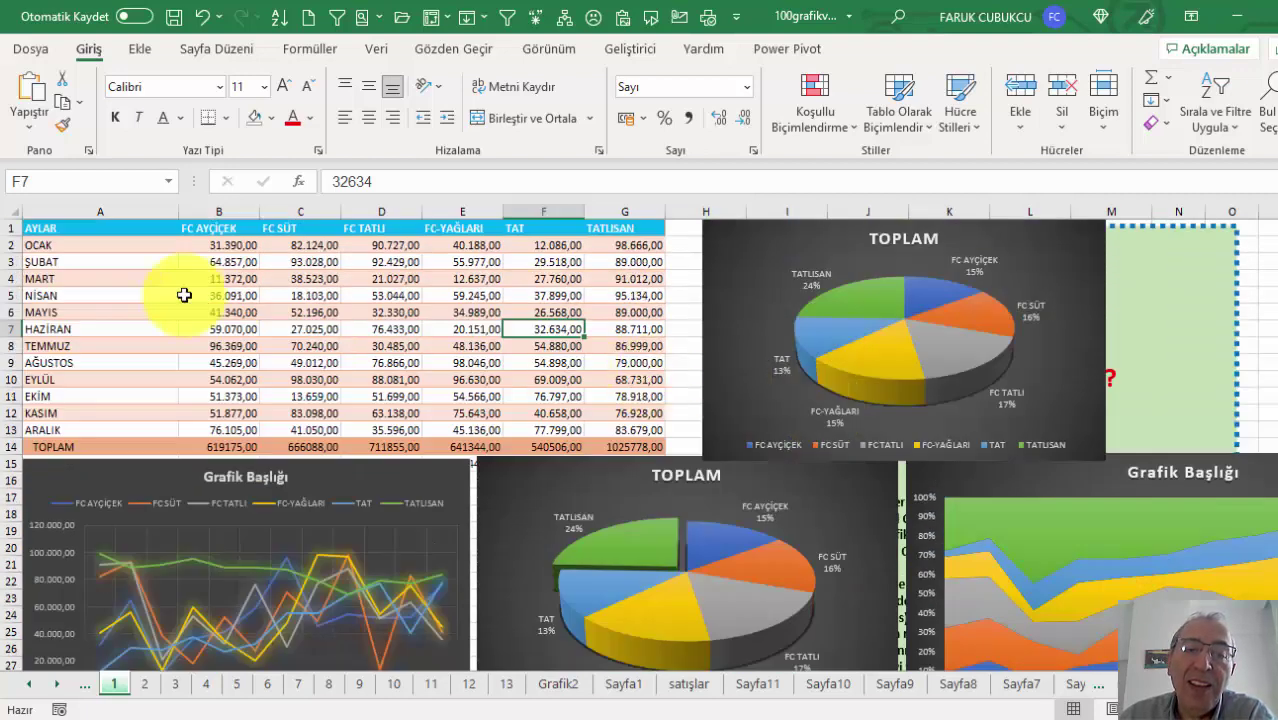
click(320, 279)
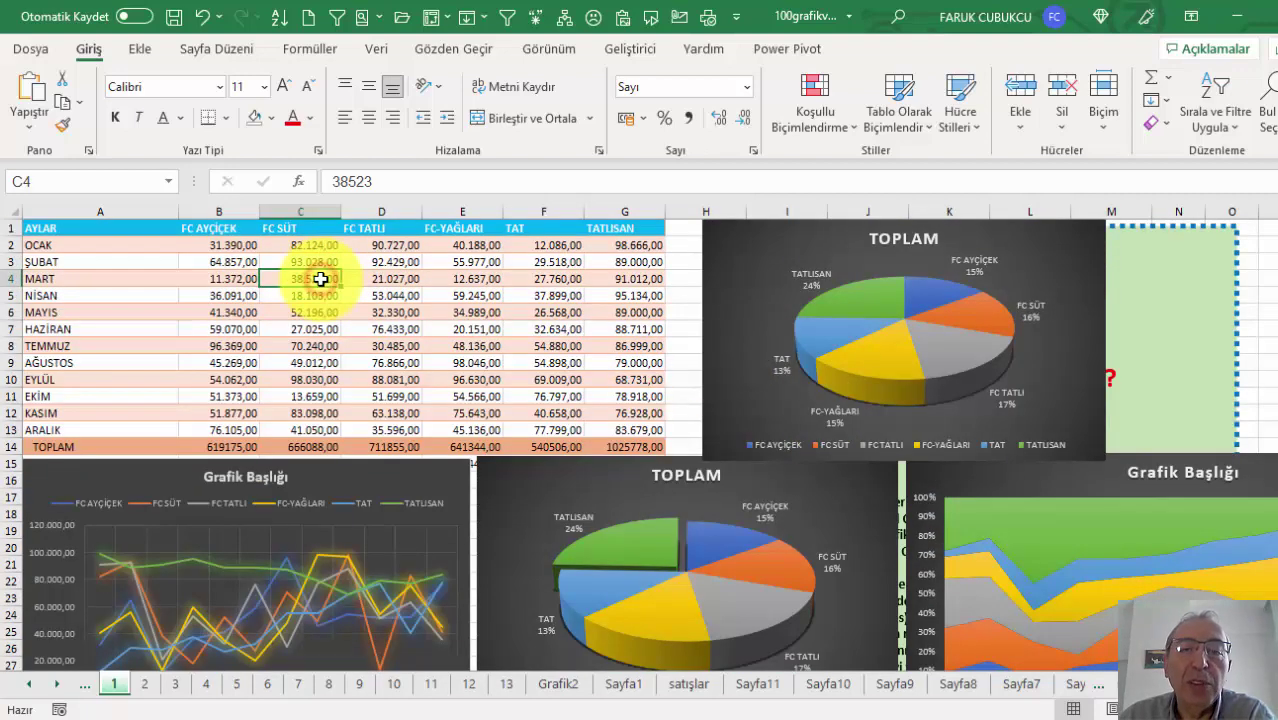